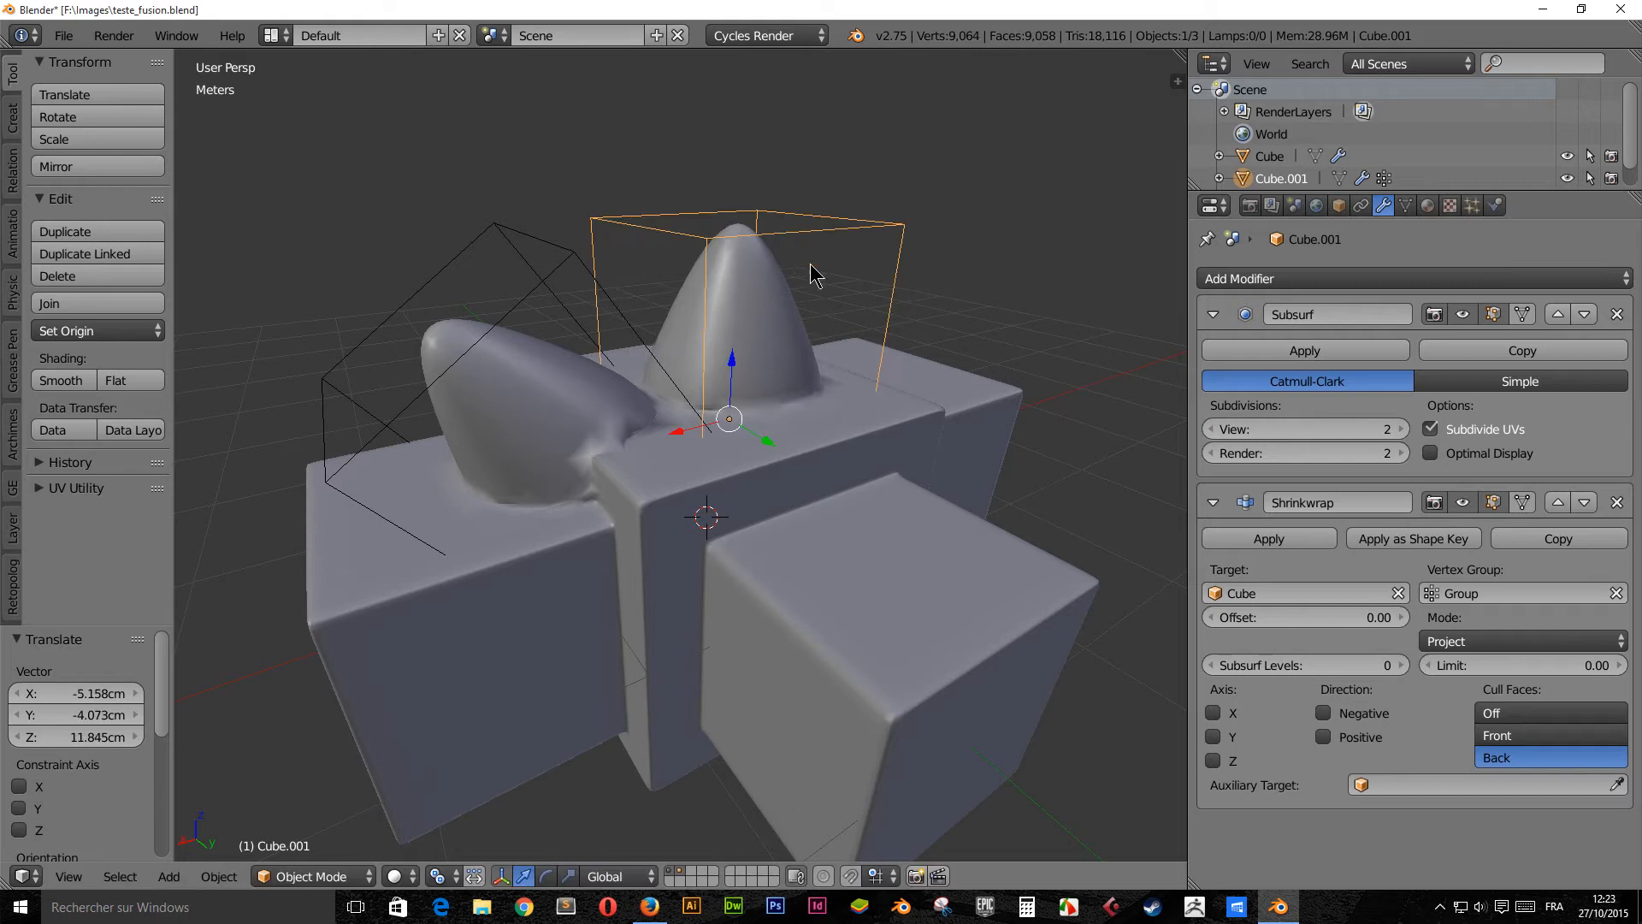
Examine from several angles how the upright and tilted cones blend into the surface of the base block
left_click(864, 264)
middle_click_drag(865, 264, 556, 327)
scroll(511, 294, "up", 4)
scroll(548, 313, "up", 1)
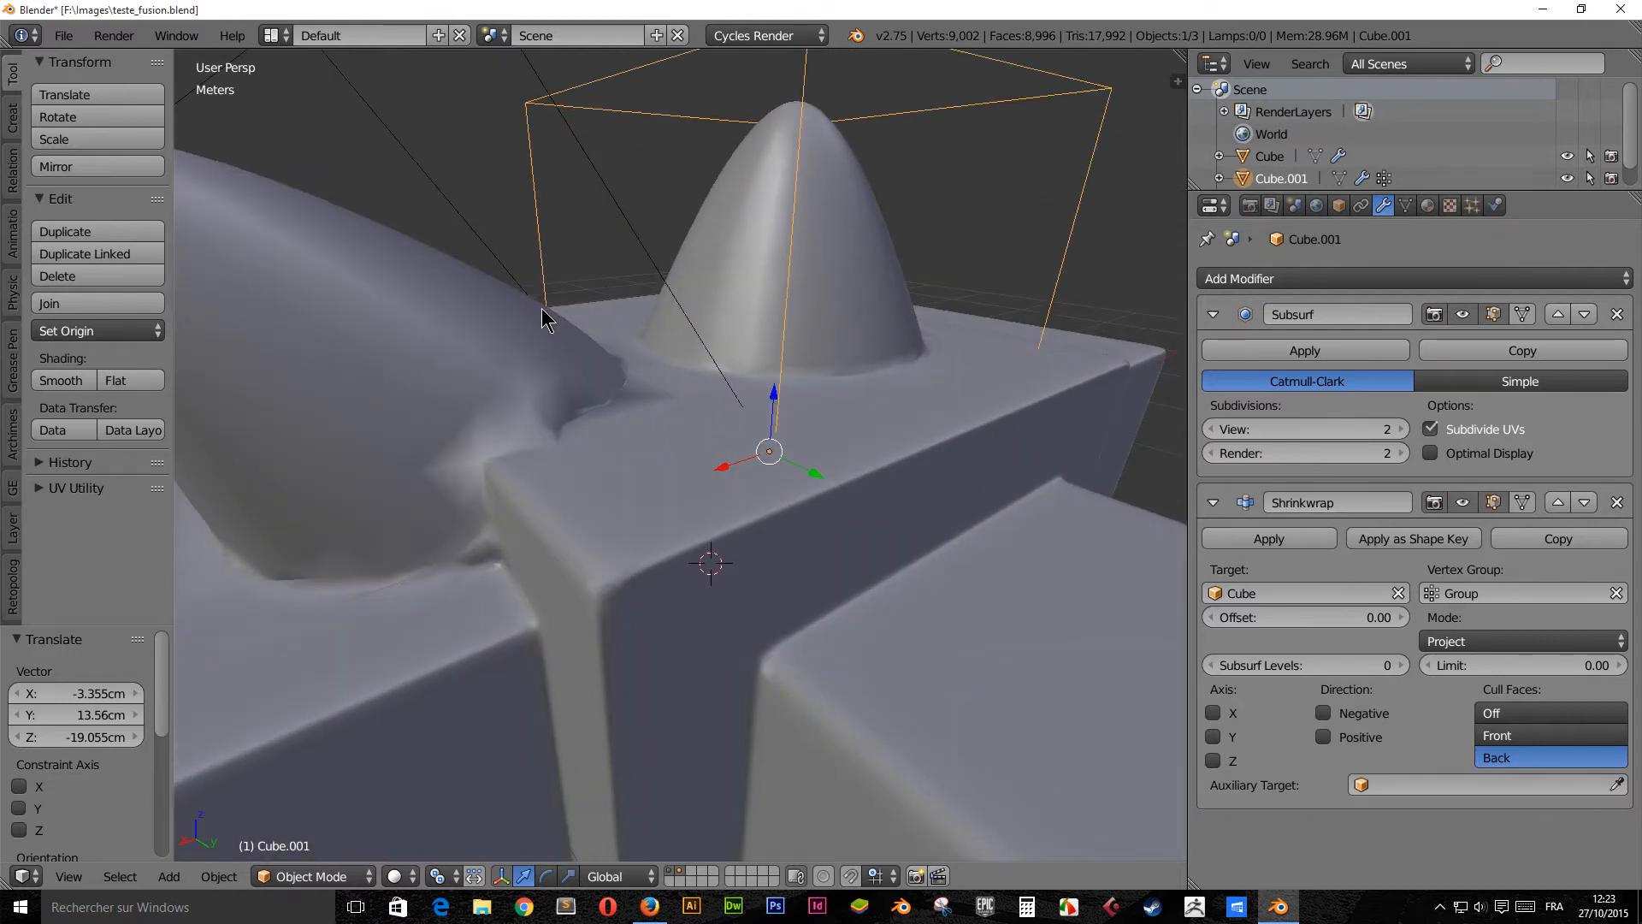
scroll(543, 310, "down", 2)
scroll(548, 275, "down", 3, "ctrl")
scroll(803, 333, "up", 3, "shift")
scroll(788, 402, "up", 3, "ctrl")
middle_click_drag(789, 402, 727, 433)
Delete both cone objects, leaving only the cross-shaped base block in the scene
left_click(811, 379)
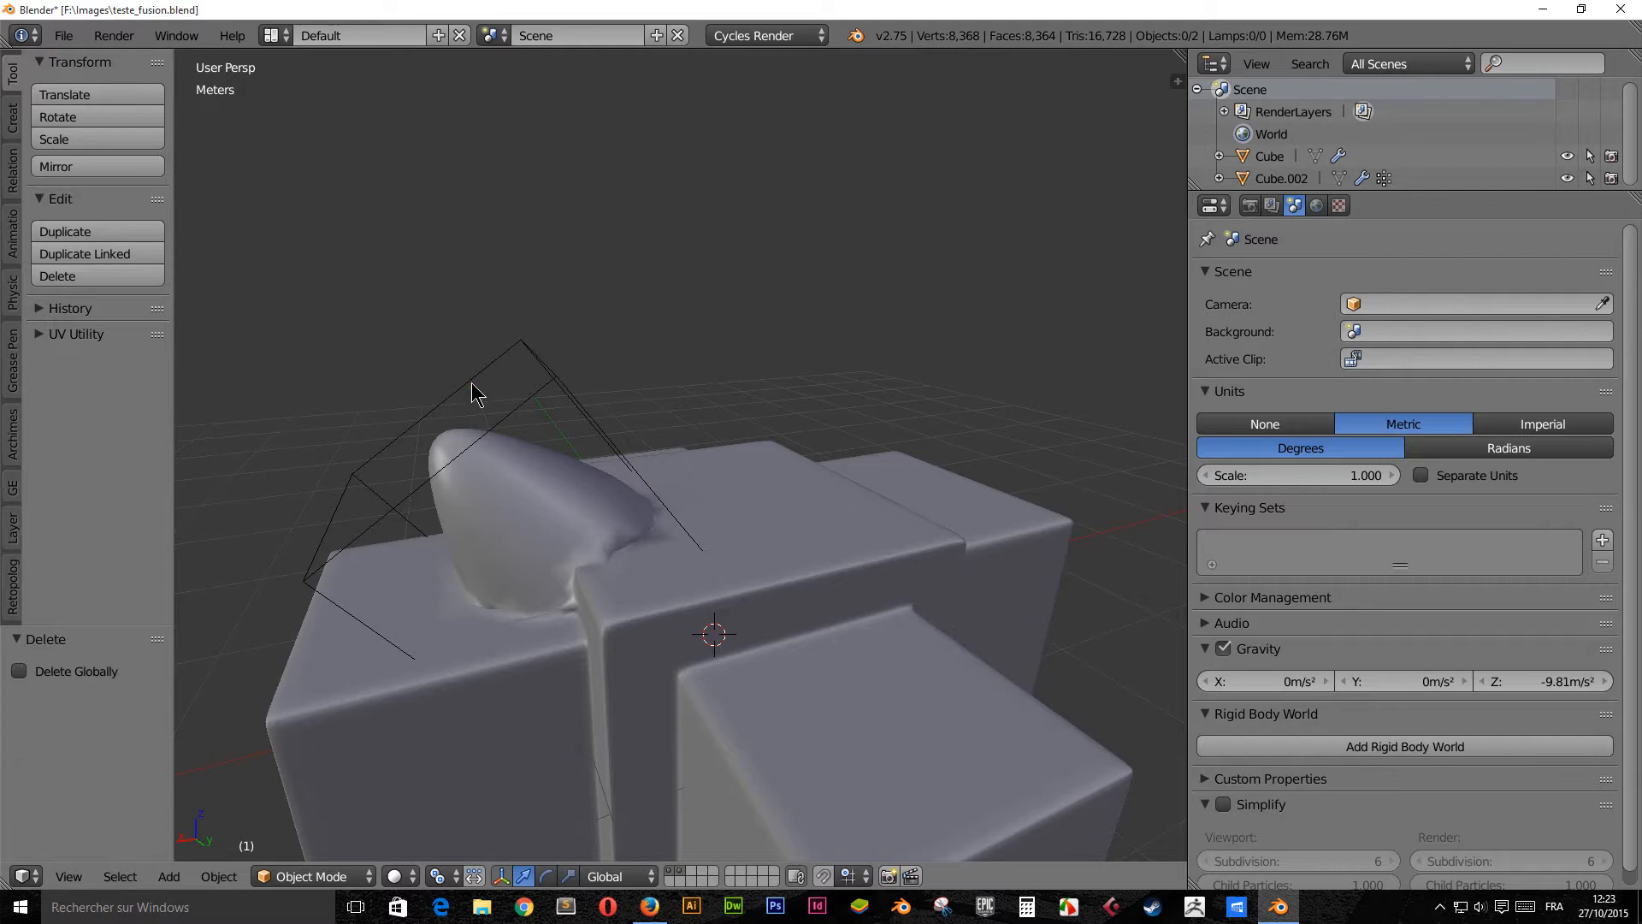
right_click(560, 408)
key("x")
left_click(531, 392)
Select the base block and remove all of its Subsurf and Boolean modifiers
right_click(756, 550)
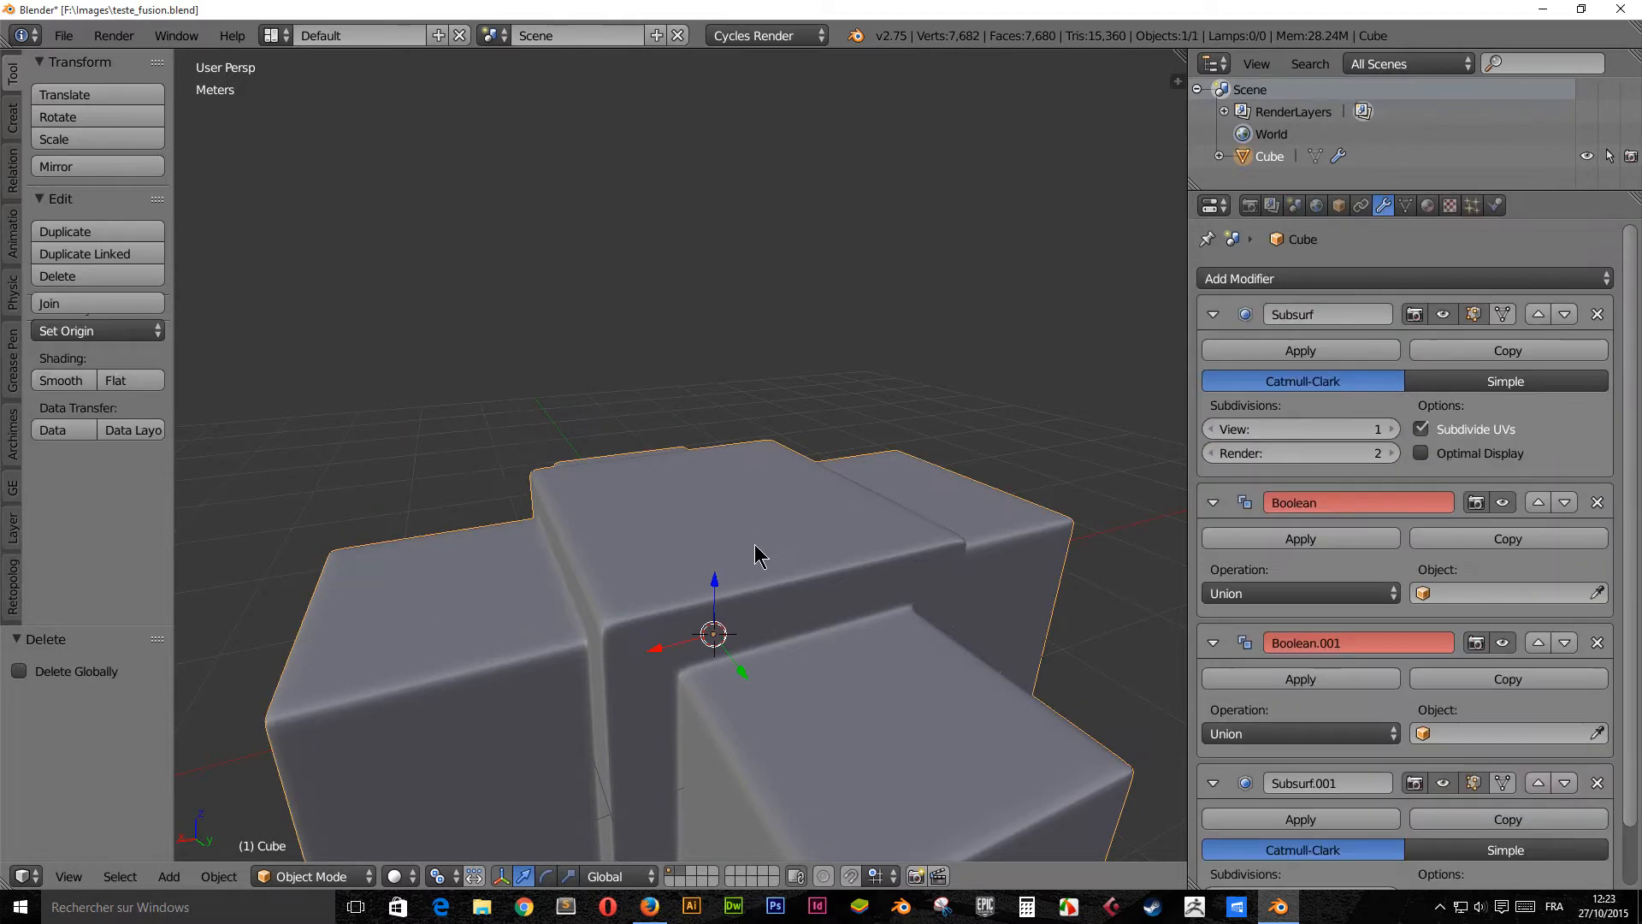
left_click(1596, 314)
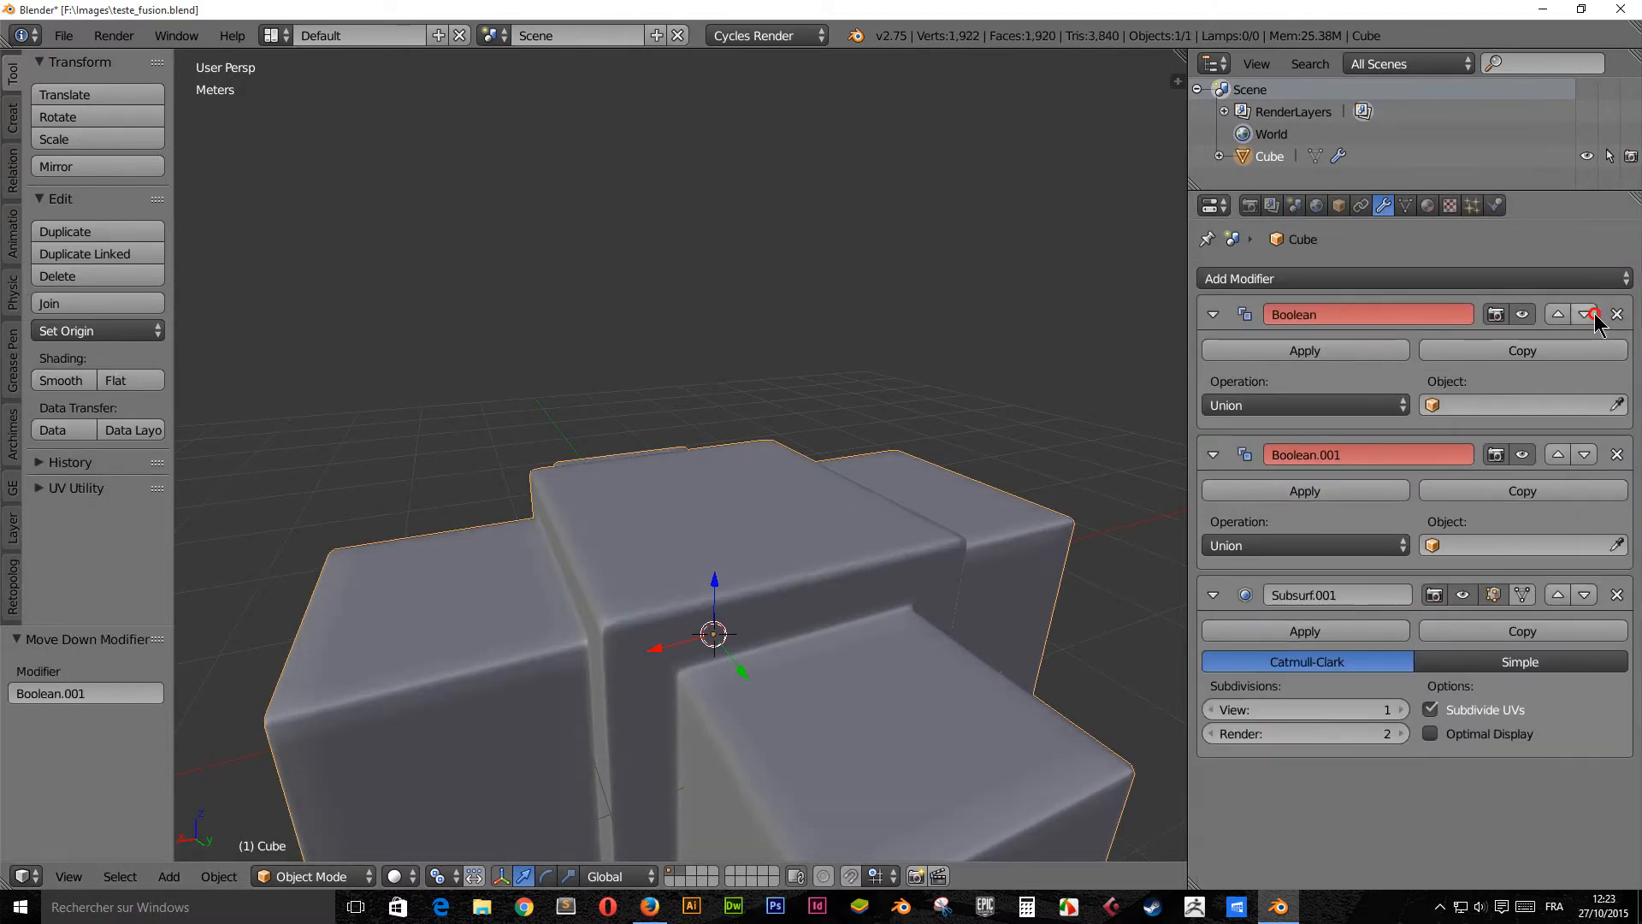
left_click(1619, 316)
double_click(1618, 316)
Examine the base block's topology and supporting edge loops in Edit Mode, and return to Object Mode
scroll(459, 592, "down", 2)
middle_click_drag(459, 592, 638, 586)
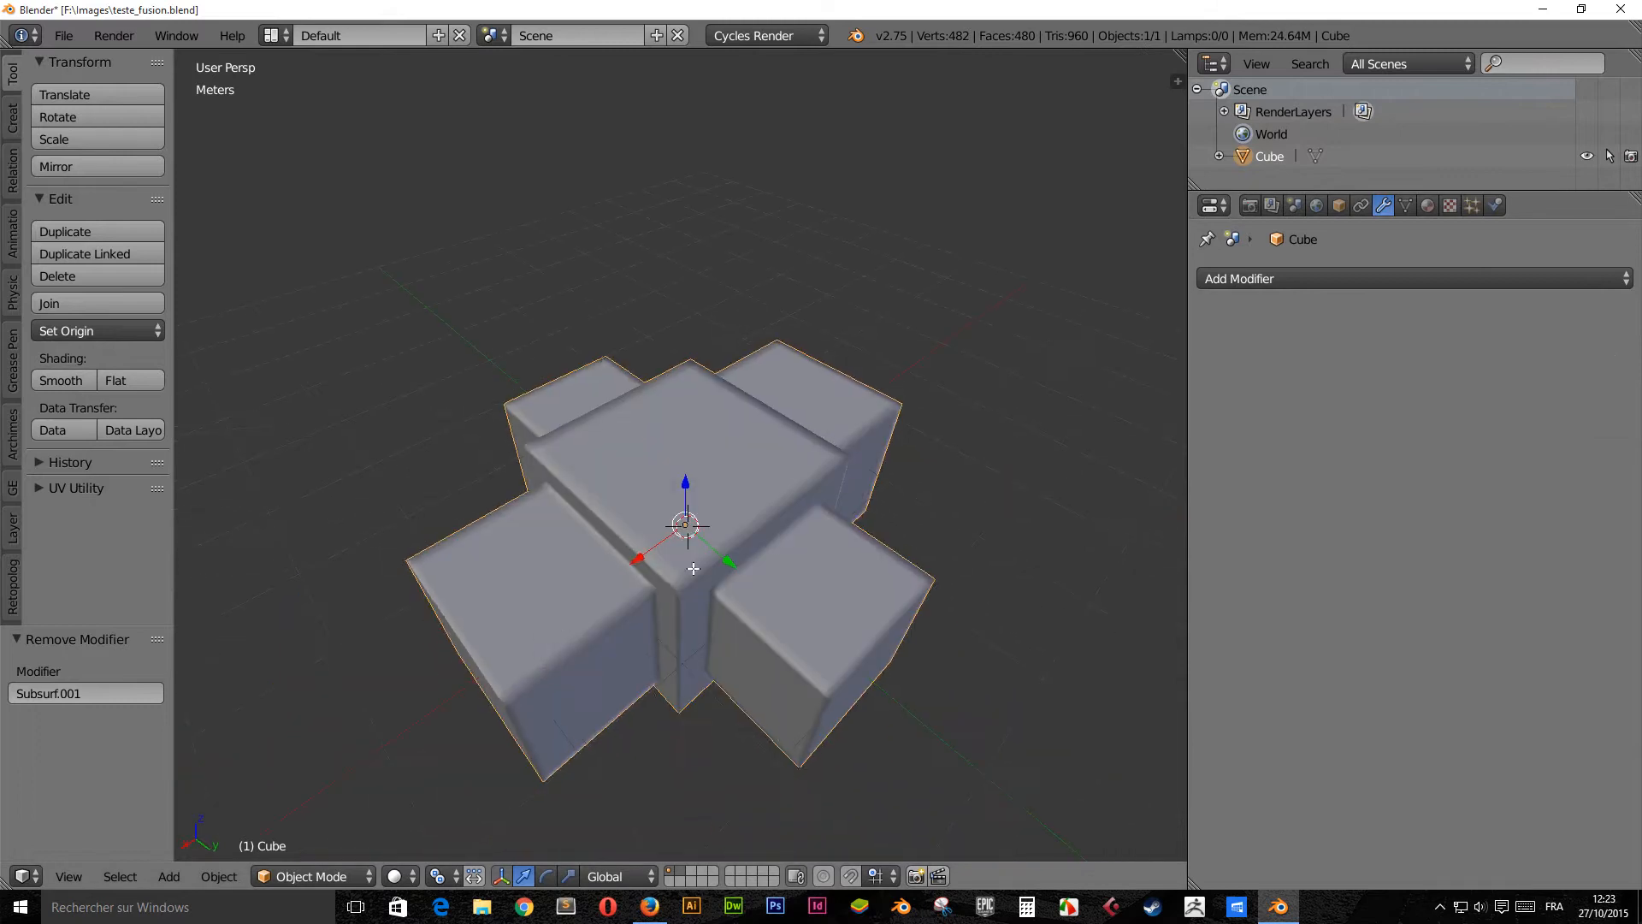
key("Tab")
scroll(966, 470, "up", 3)
middle_click_drag(834, 545, 758, 470)
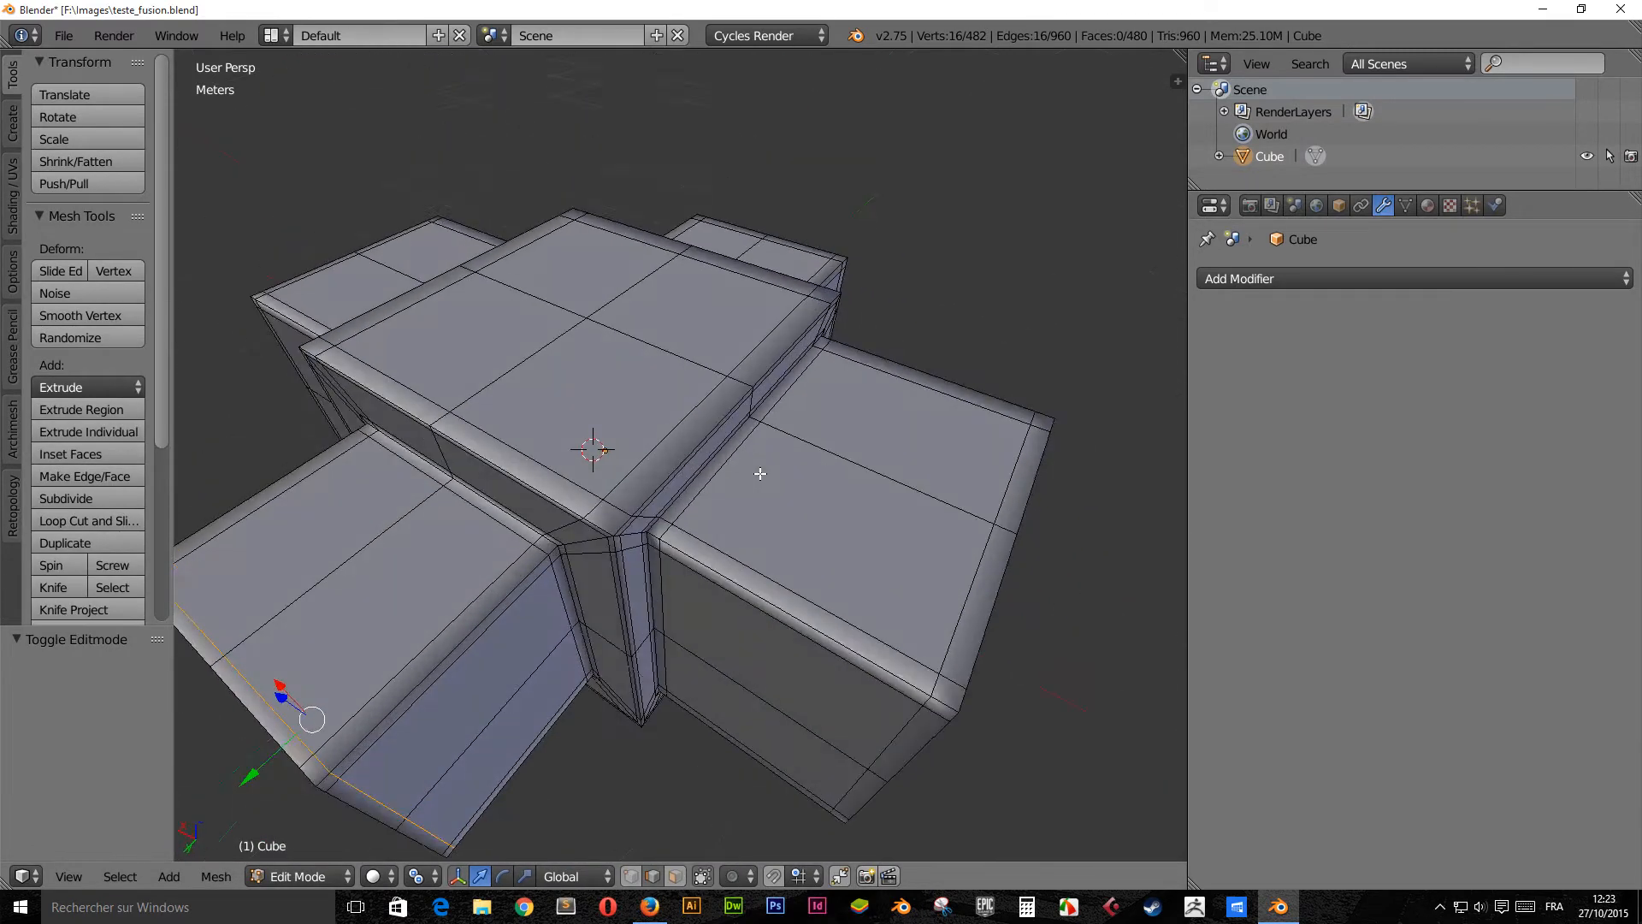
scroll(612, 393, "up", 4)
middle_click_drag(612, 392, 446, 459)
scroll(446, 459, "down", 5)
scroll(761, 556, "up", 3)
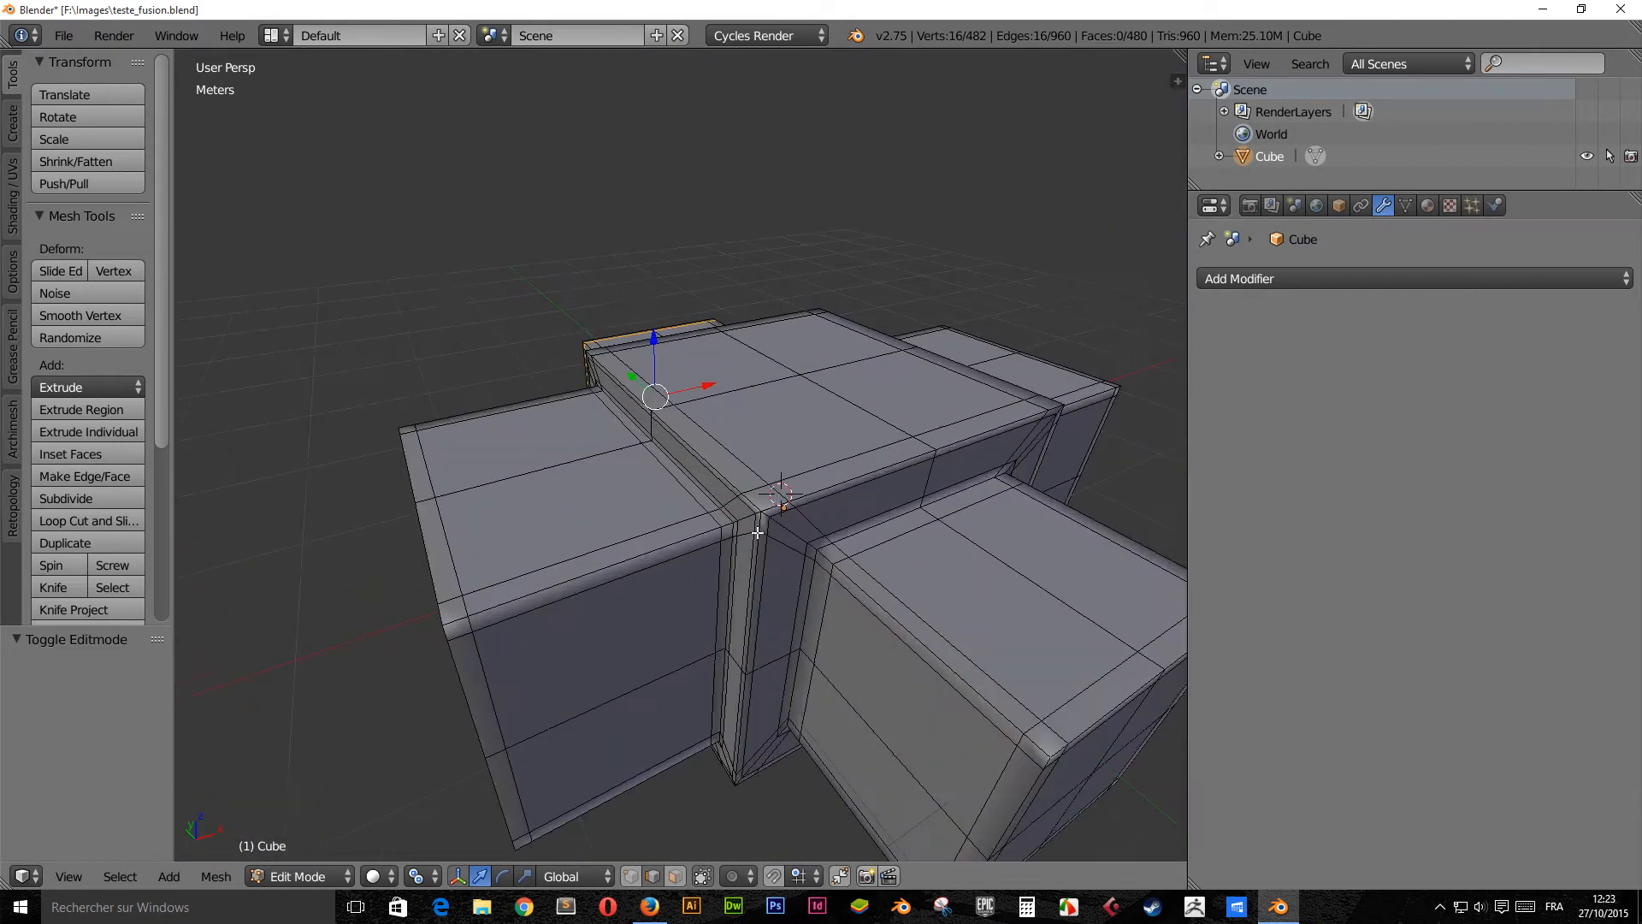
key("Tab")
Add a Subdivision Surface modifier to the base block
middle_click_drag(700, 618, 698, 312)
middle_click_drag(859, 291, 901, 308)
scroll(828, 458, "up", 3)
scroll(757, 507, "up", 2)
middle_click_drag(755, 496, 670, 446)
scroll(741, 491, "down", 4)
scroll(670, 444, "up", 2)
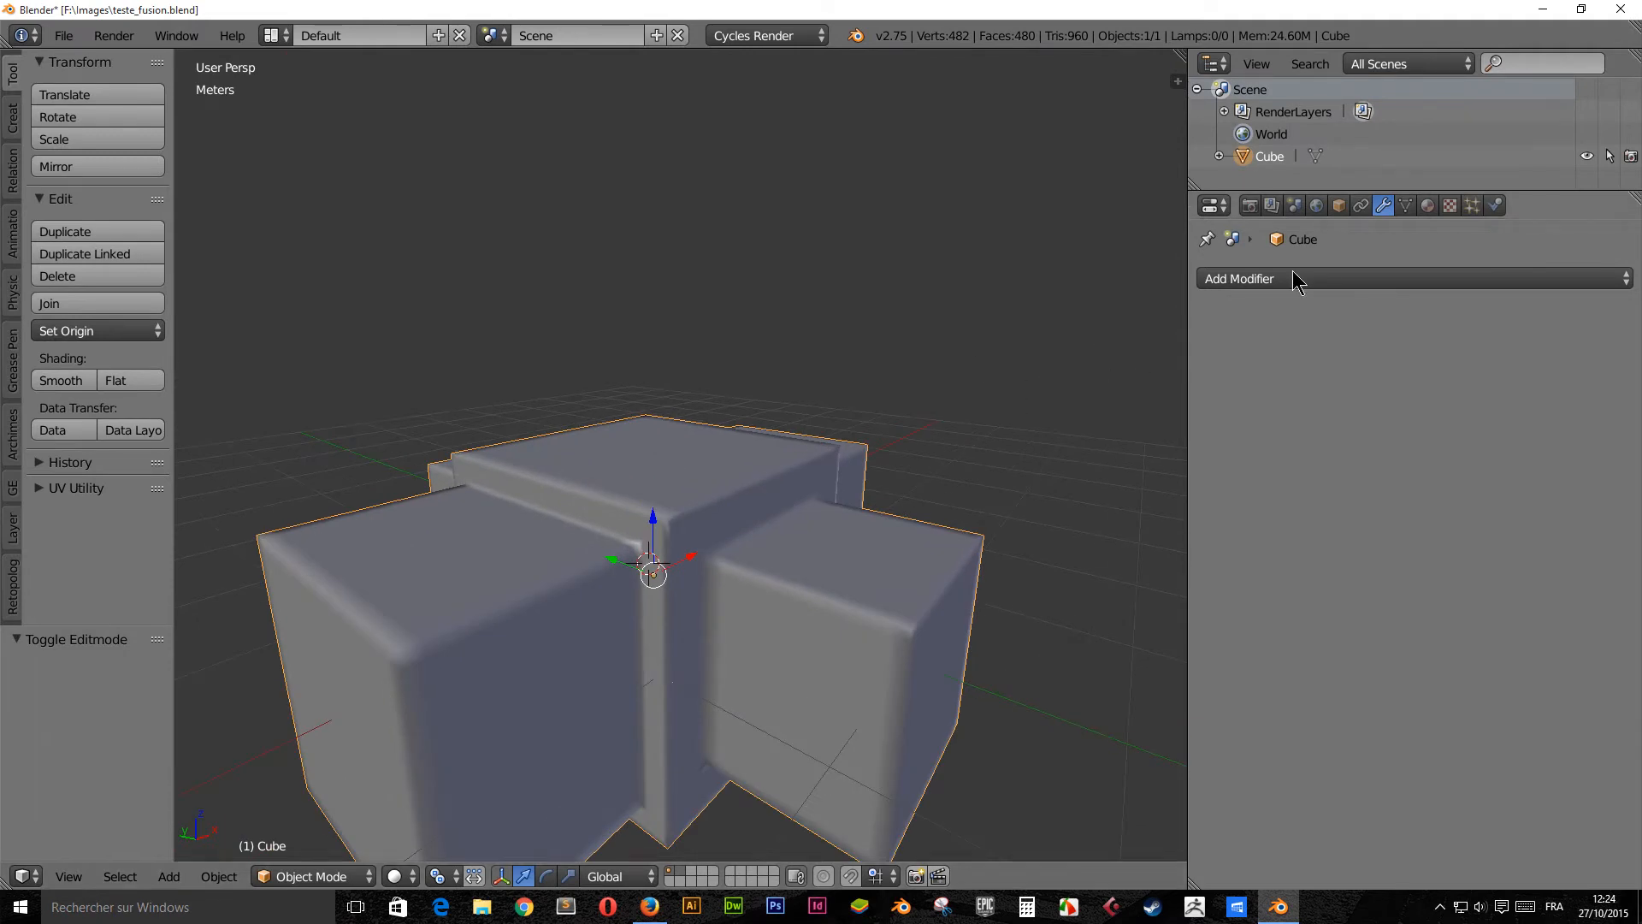
left_click(1374, 275)
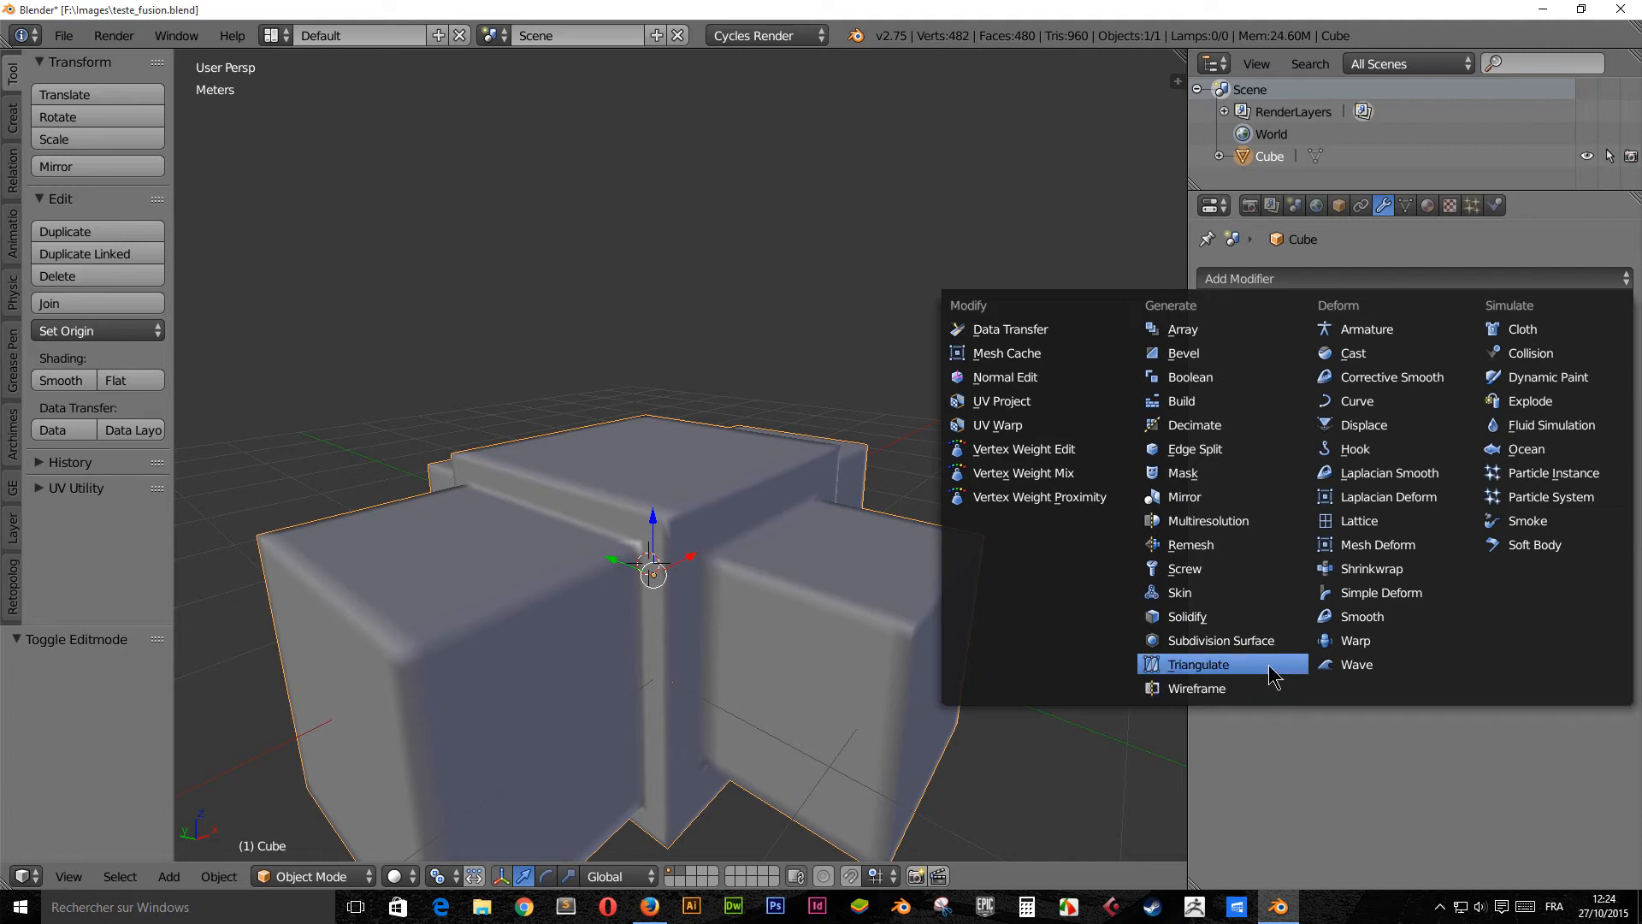
left_click(1244, 641)
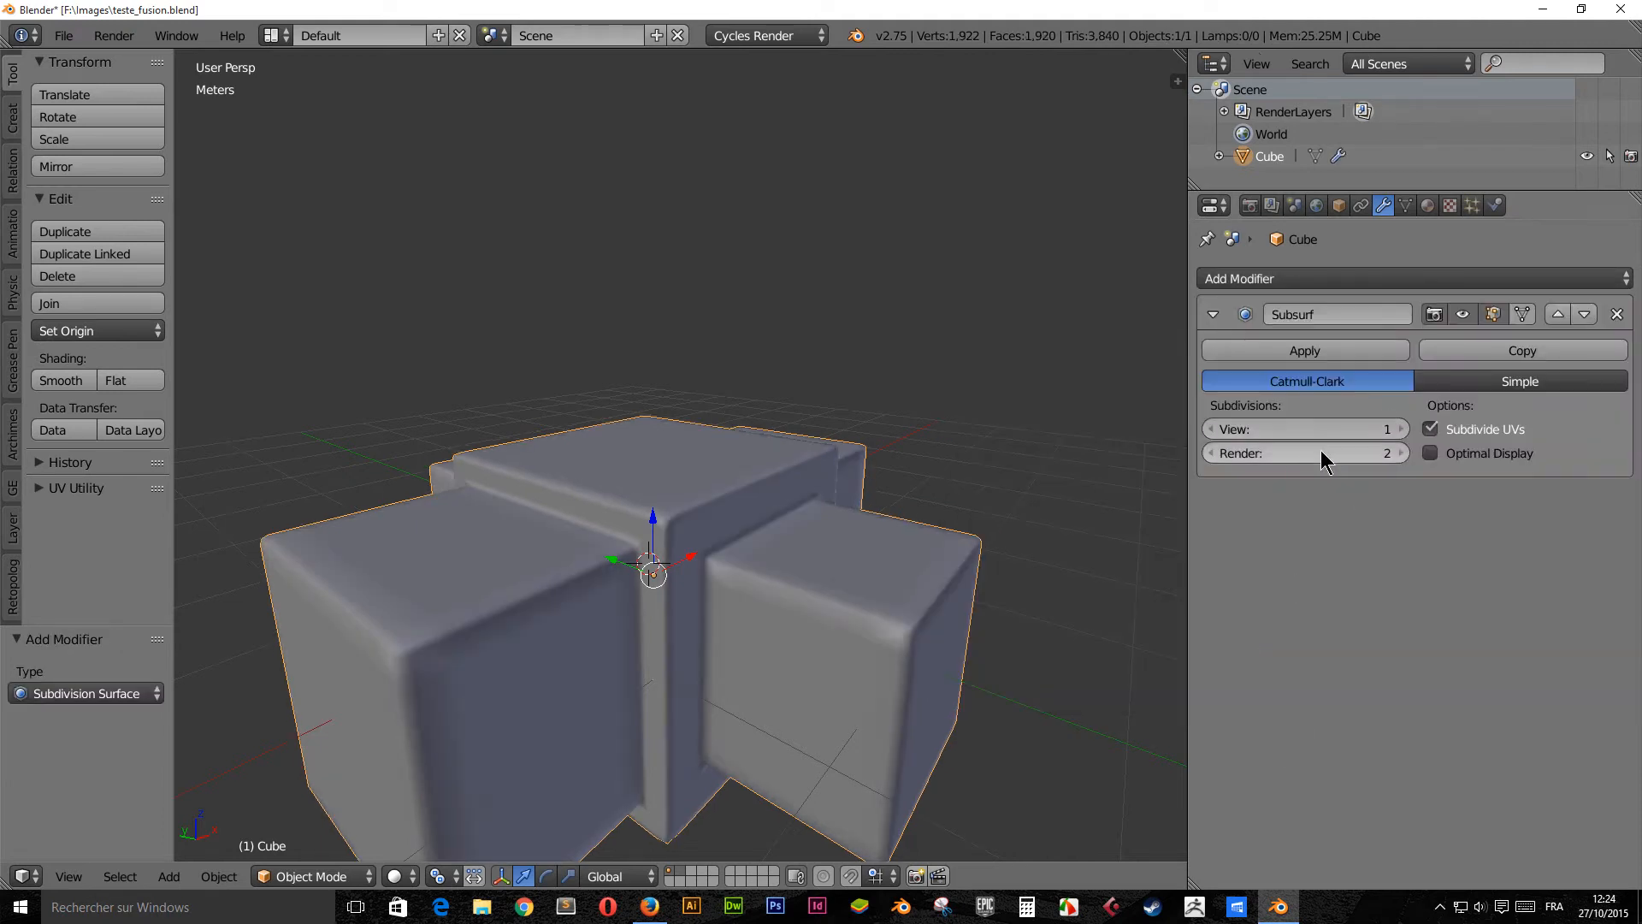
Examine the subdivided base block's smoothed edges and corners from several angles, in both wireframe and solid display
scroll(787, 586, "down", 3)
middle_click_drag(788, 587, 761, 525)
scroll(619, 410, "up", 5)
middle_click_drag(619, 411, 689, 495)
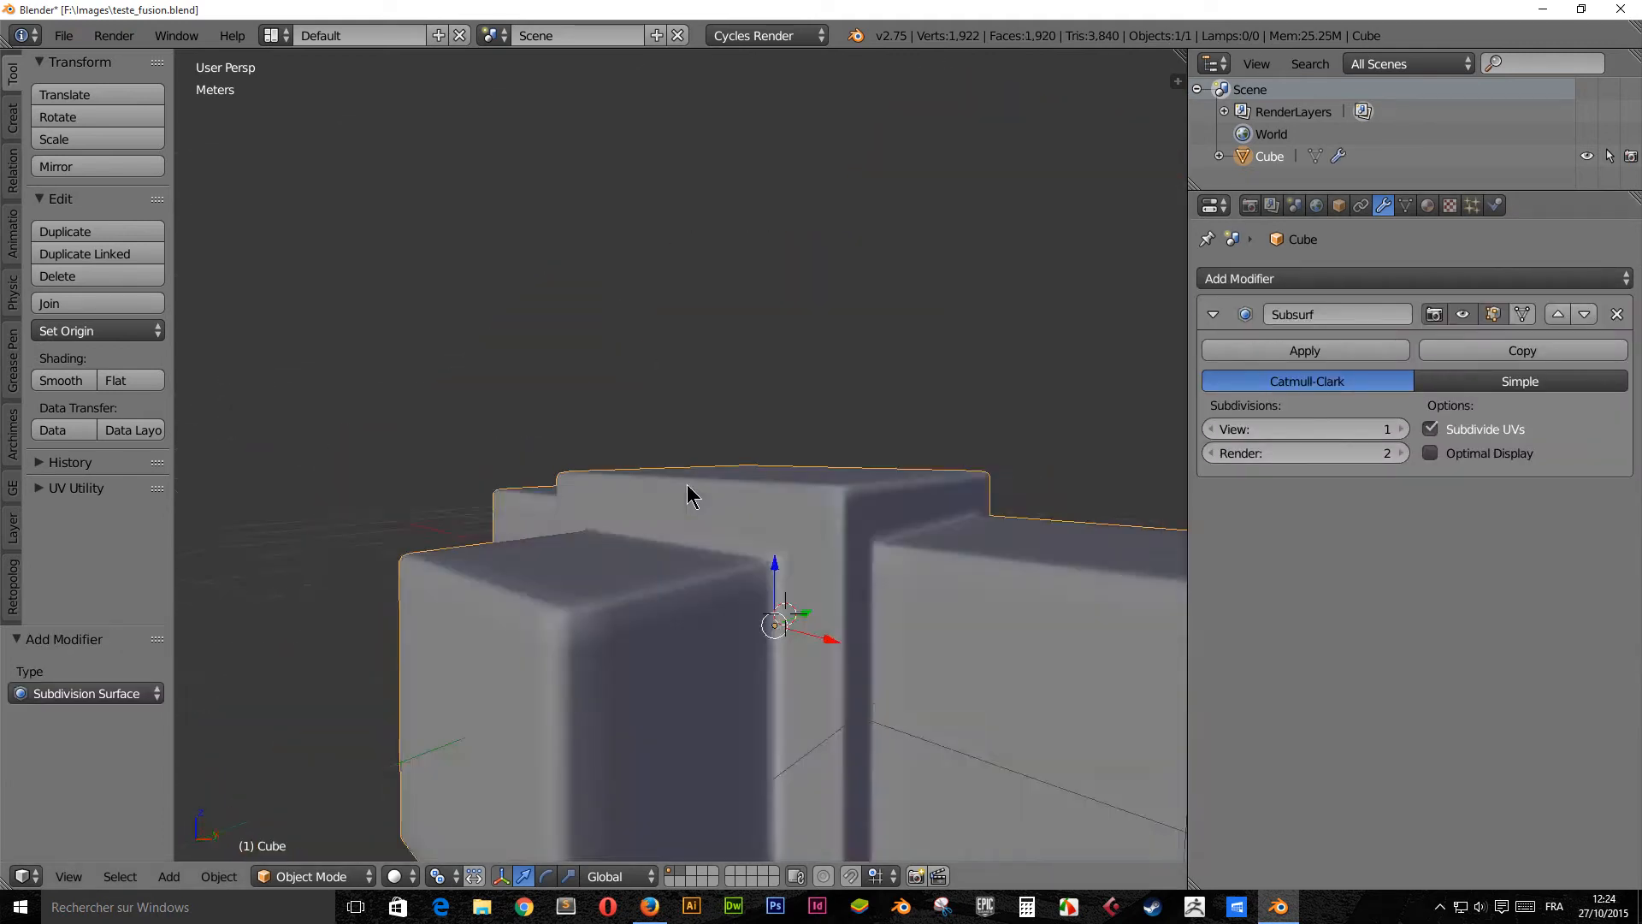
scroll(689, 494, "down", 3)
scroll(854, 557, "up", 5)
middle_click_drag(854, 557, 754, 592)
scroll(754, 592, "down", 4)
middle_click_drag(684, 516, 613, 304)
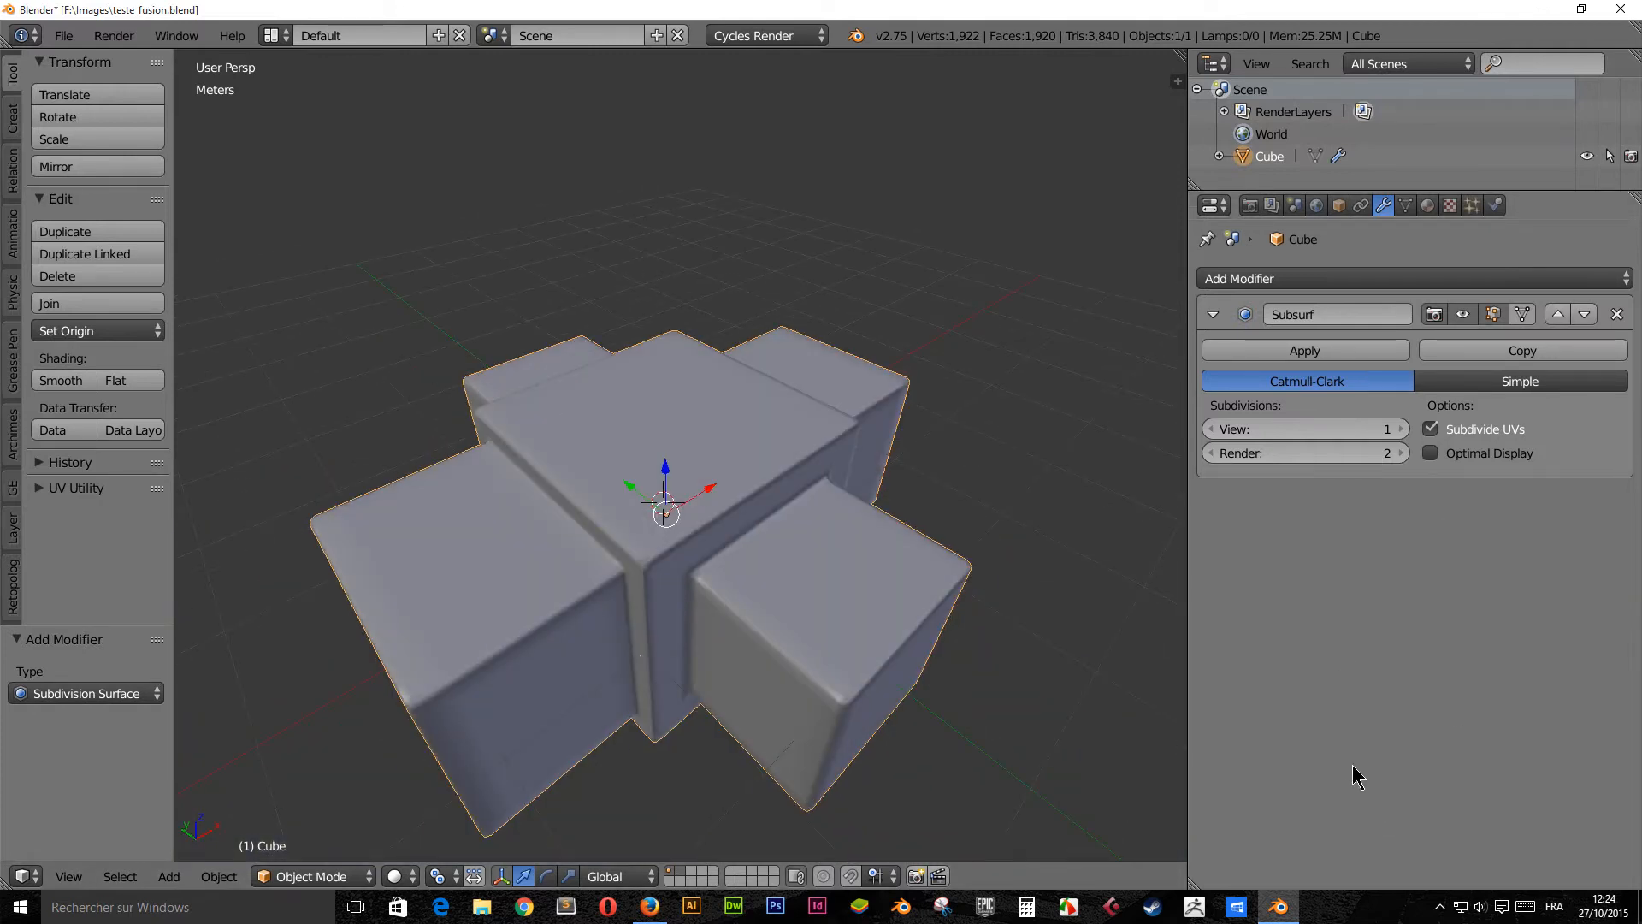
mouse_move(721, 623)
middle_mouse_down()
mouse_move(568, 572)
mouse_move(567, 624)
middle_mouse_up()
key("z")
key("z")
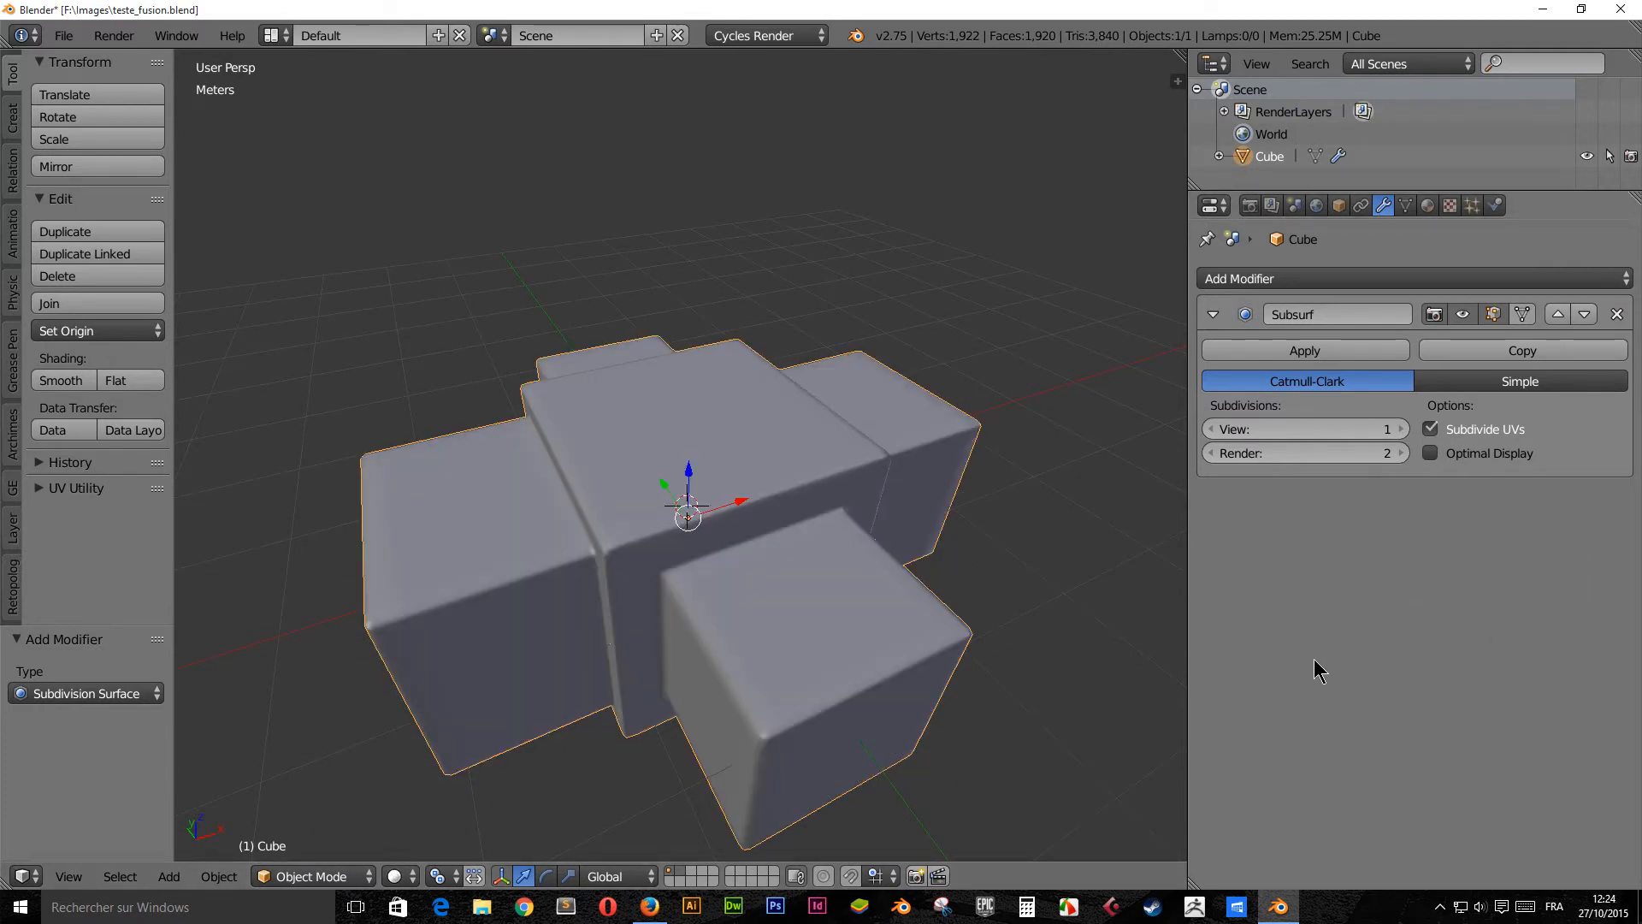
middle_click_drag(630, 634, 584, 757)
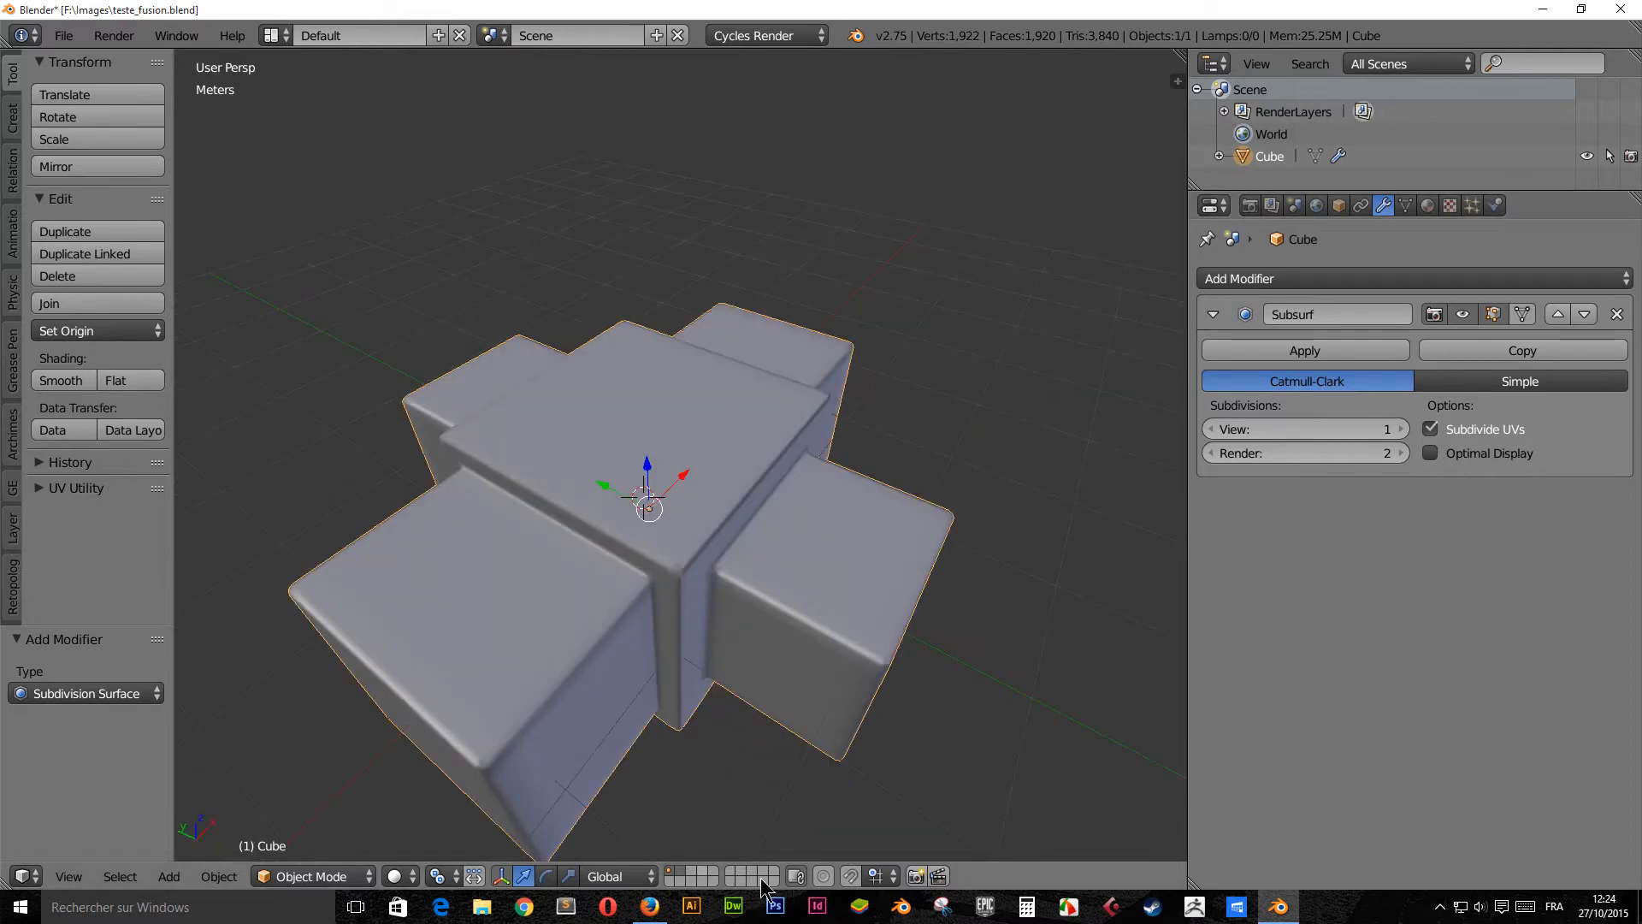
Switch to the empty second layer and add a mesh cube there
left_click(682, 871)
key("shift+a")
mouse_move(676, 479)
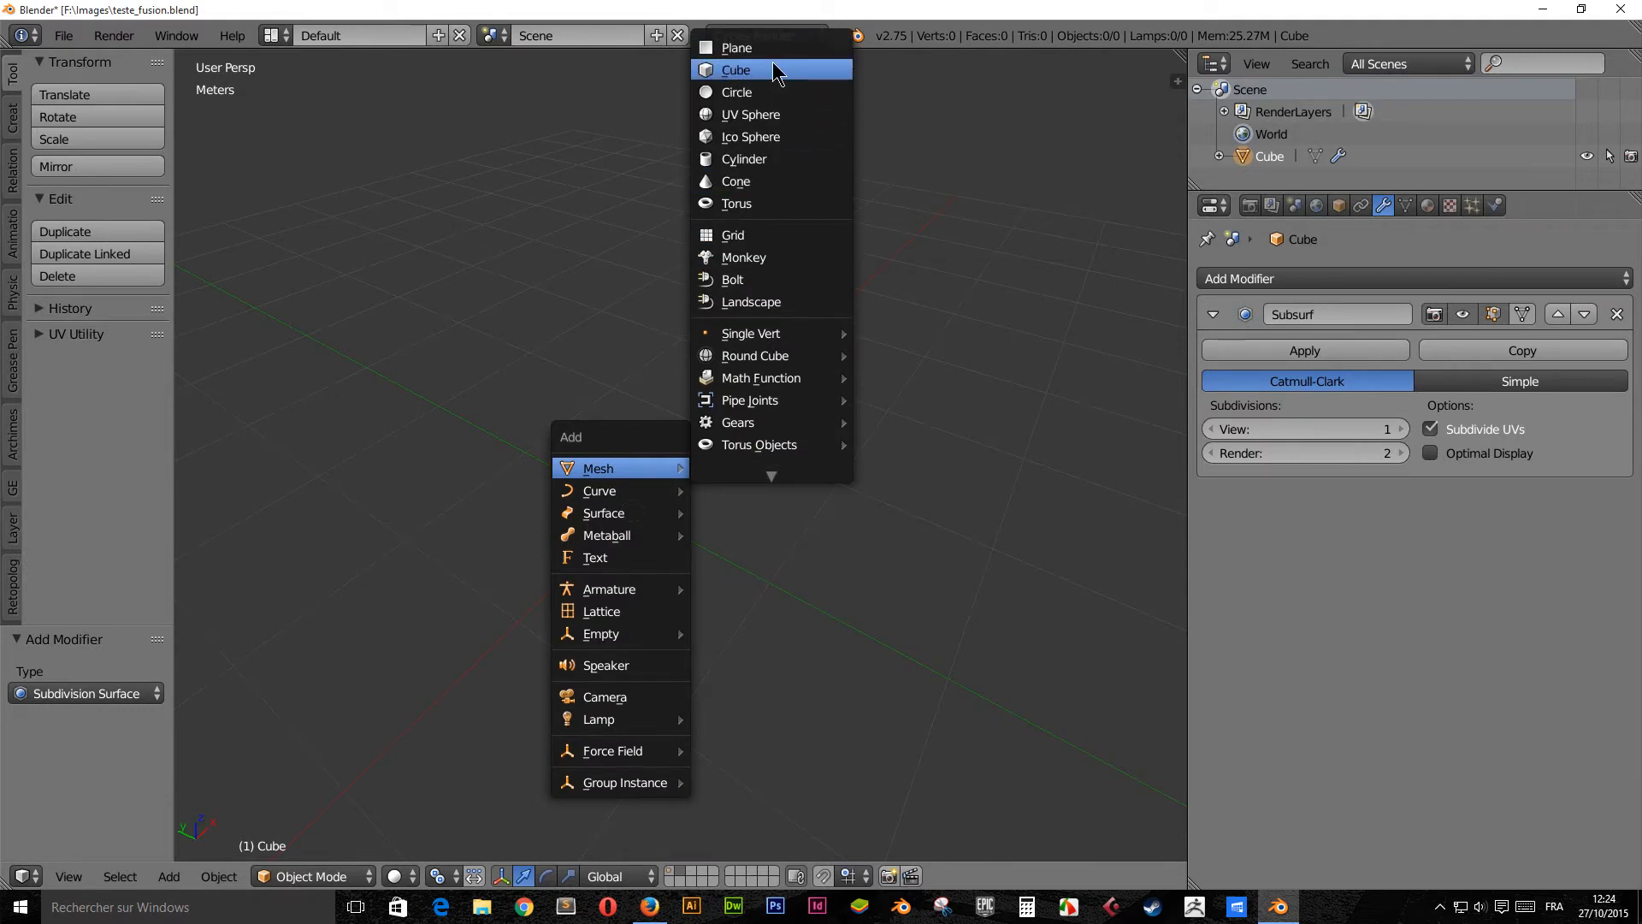
left_click(781, 65)
middle_click_drag(832, 653, 975, 751)
Scale the new cube uniformly to about 0.579 and apply its scale
key("s")
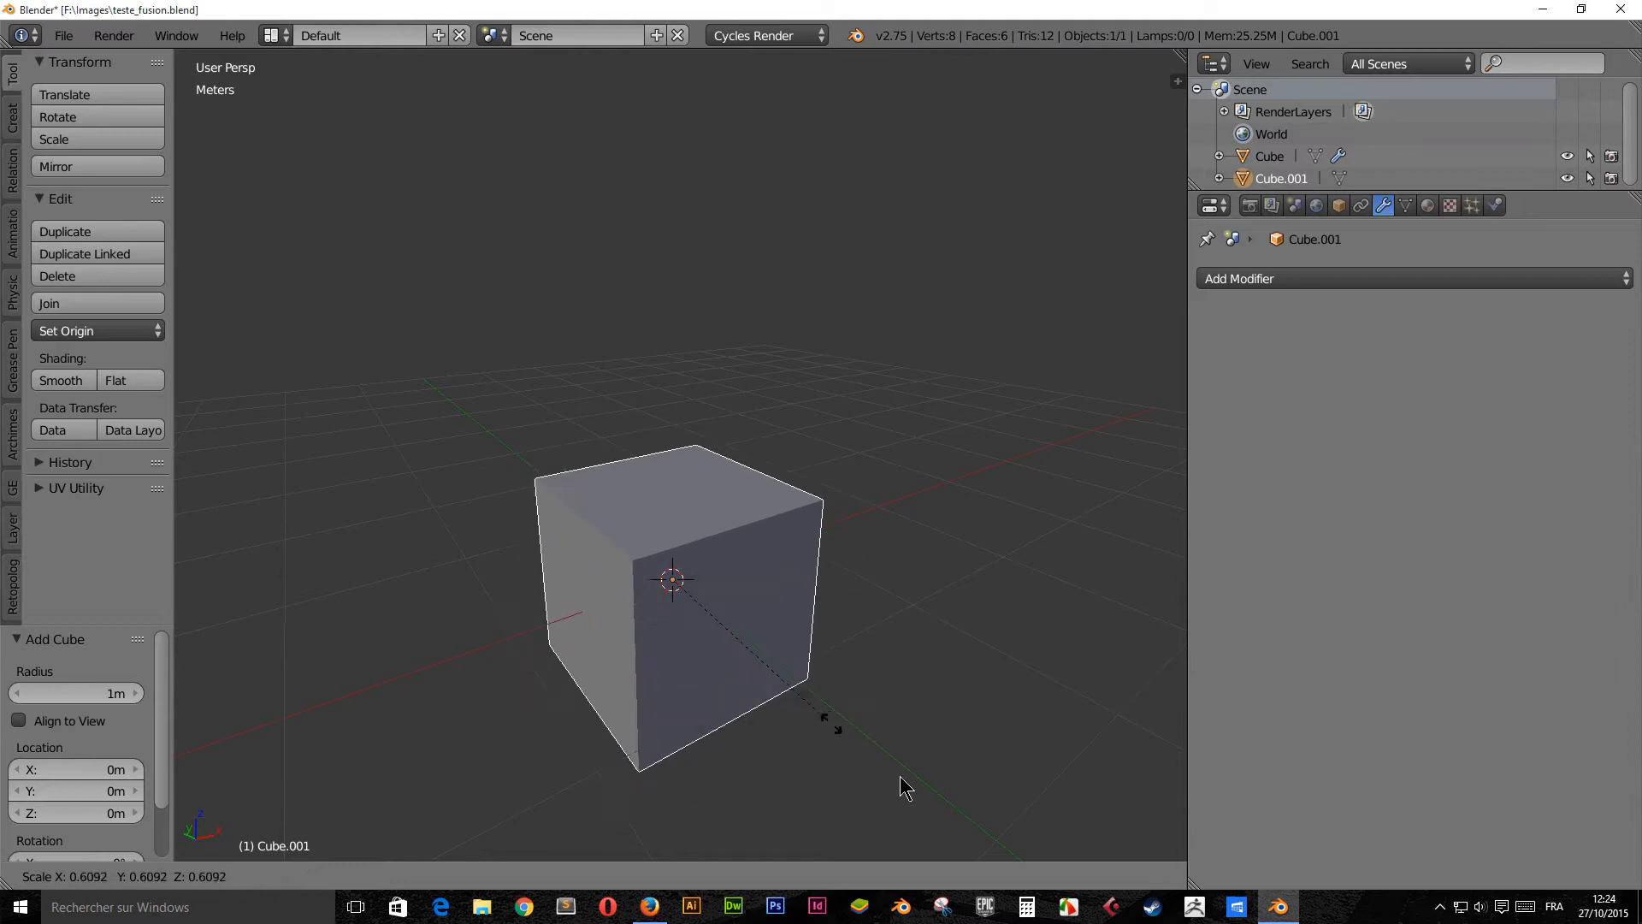
left_click(804, 748)
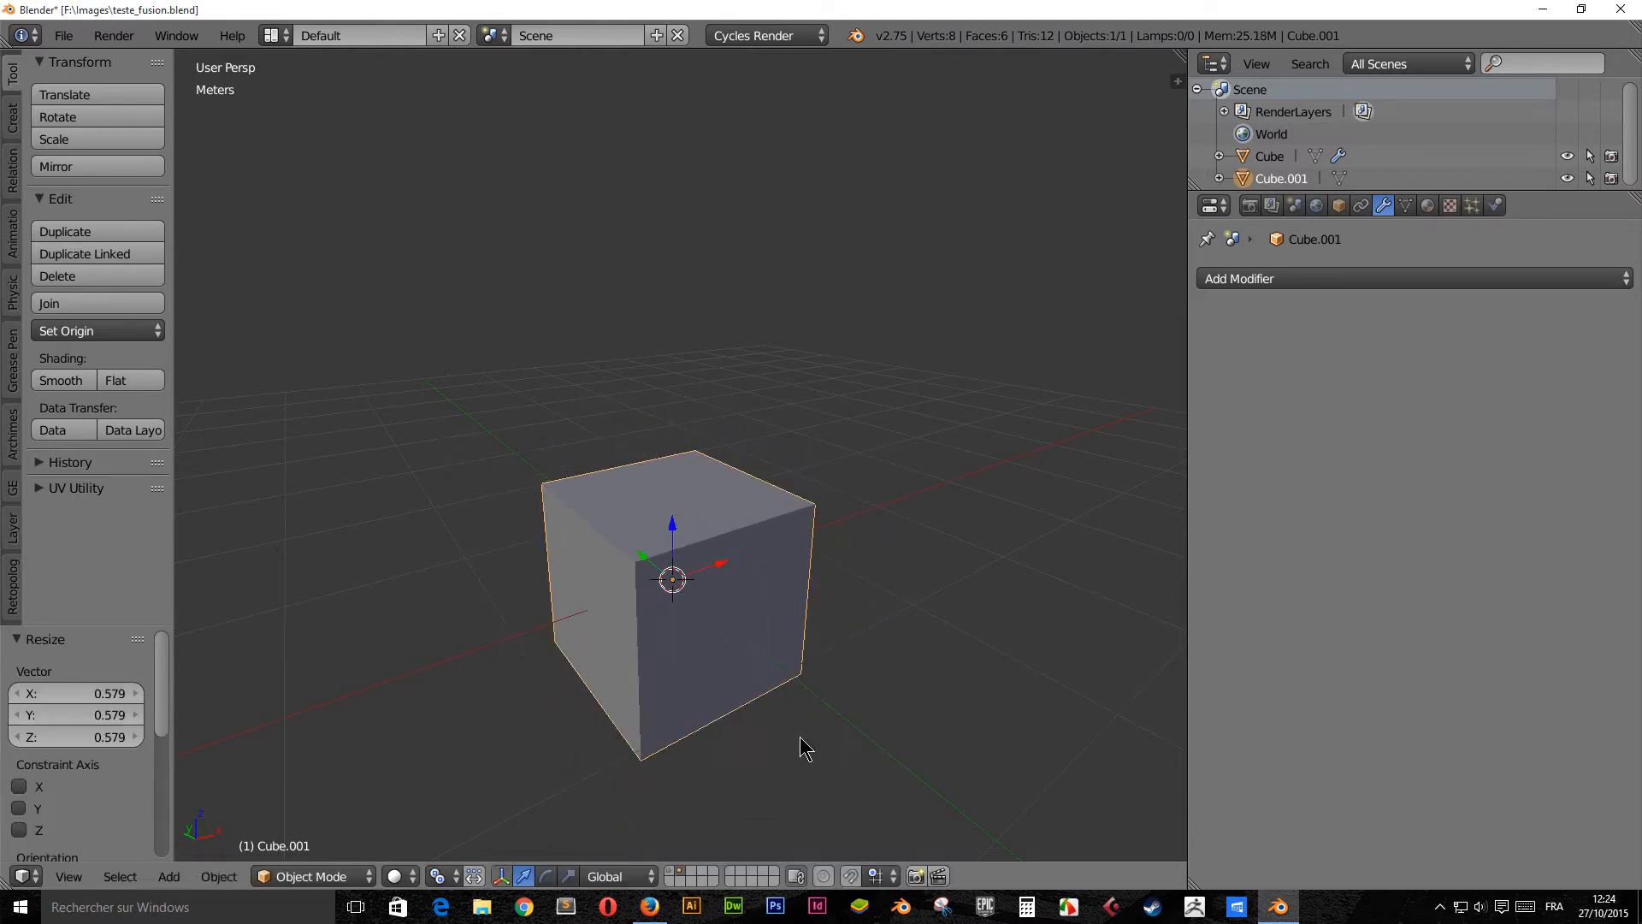
key("ctrl+a")
left_click(898, 713)
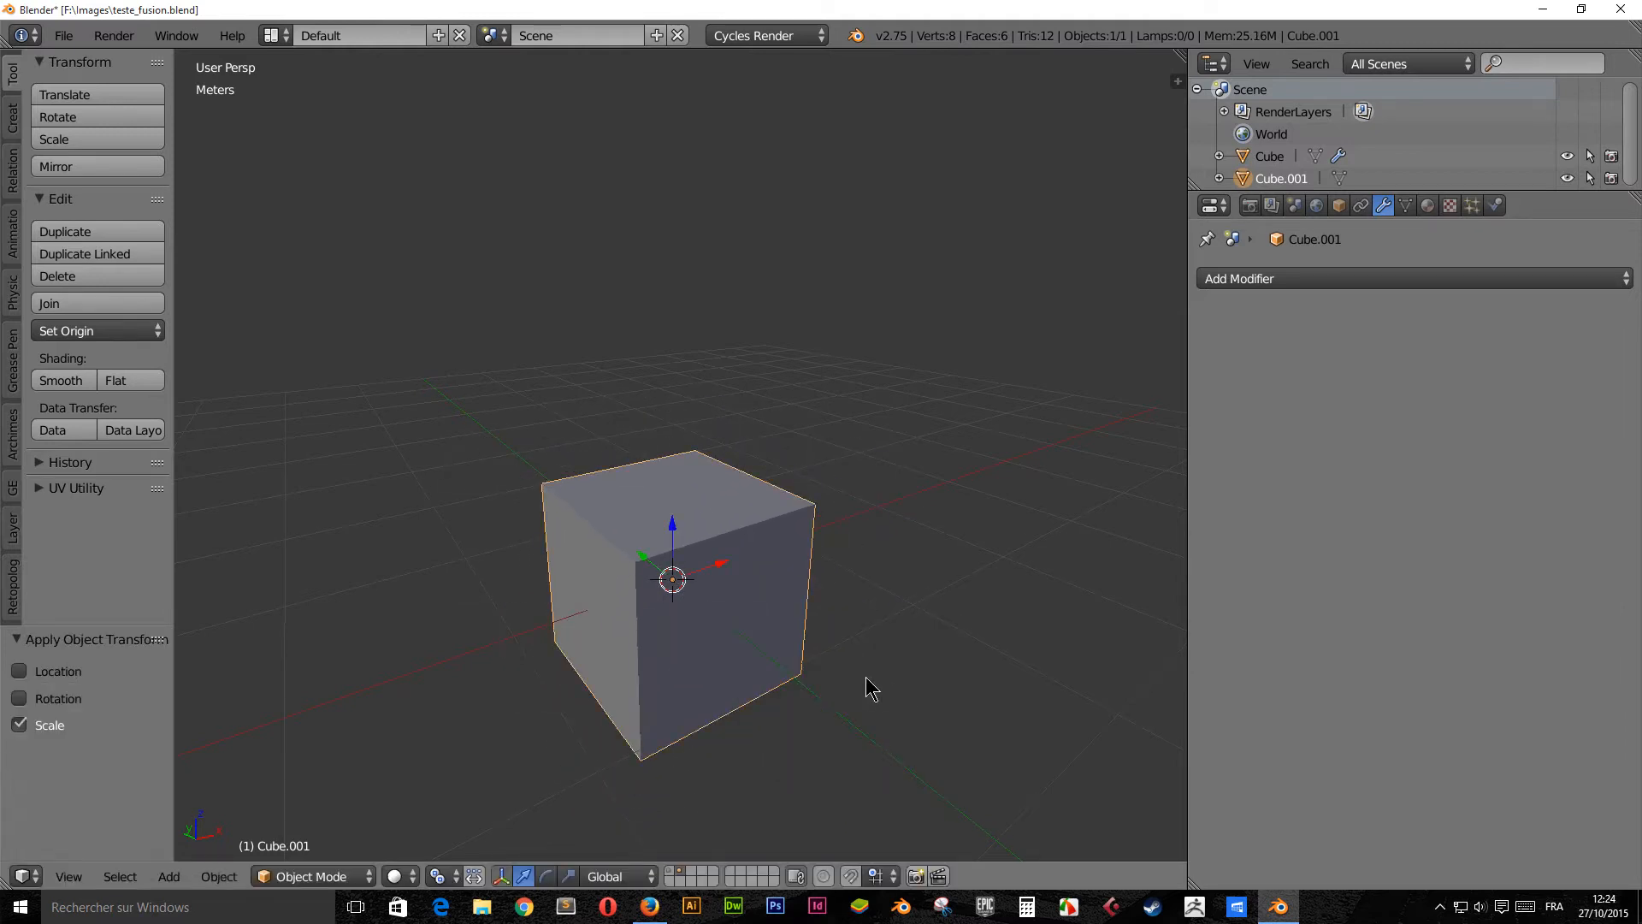
In Edit Mode with face selection, select only the cube's top face and raise it along Z
key("Tab")
key("space")
left_click(723, 501)
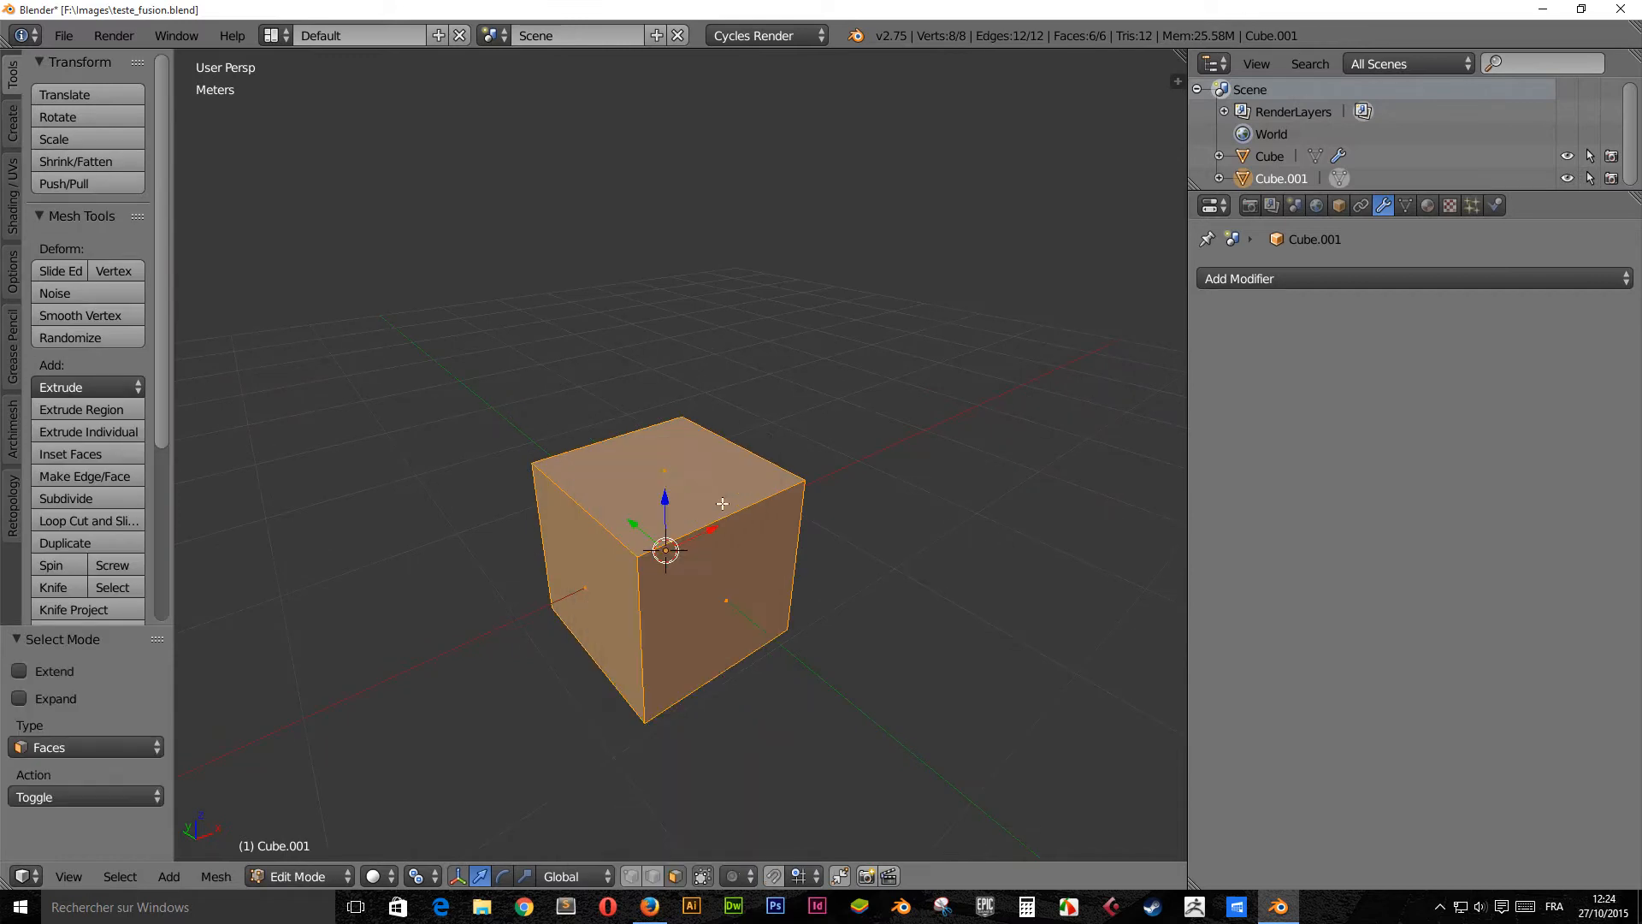
key("a")
right_click(700, 479)
key("g")
key("z")
left_click(949, 447)
Extrude the top face, raise it about 66.8 cm along Z and shrink it into a taper
key("e")
right_click(926, 439)
key("s")
left_click(860, 493)
key("g")
key("z")
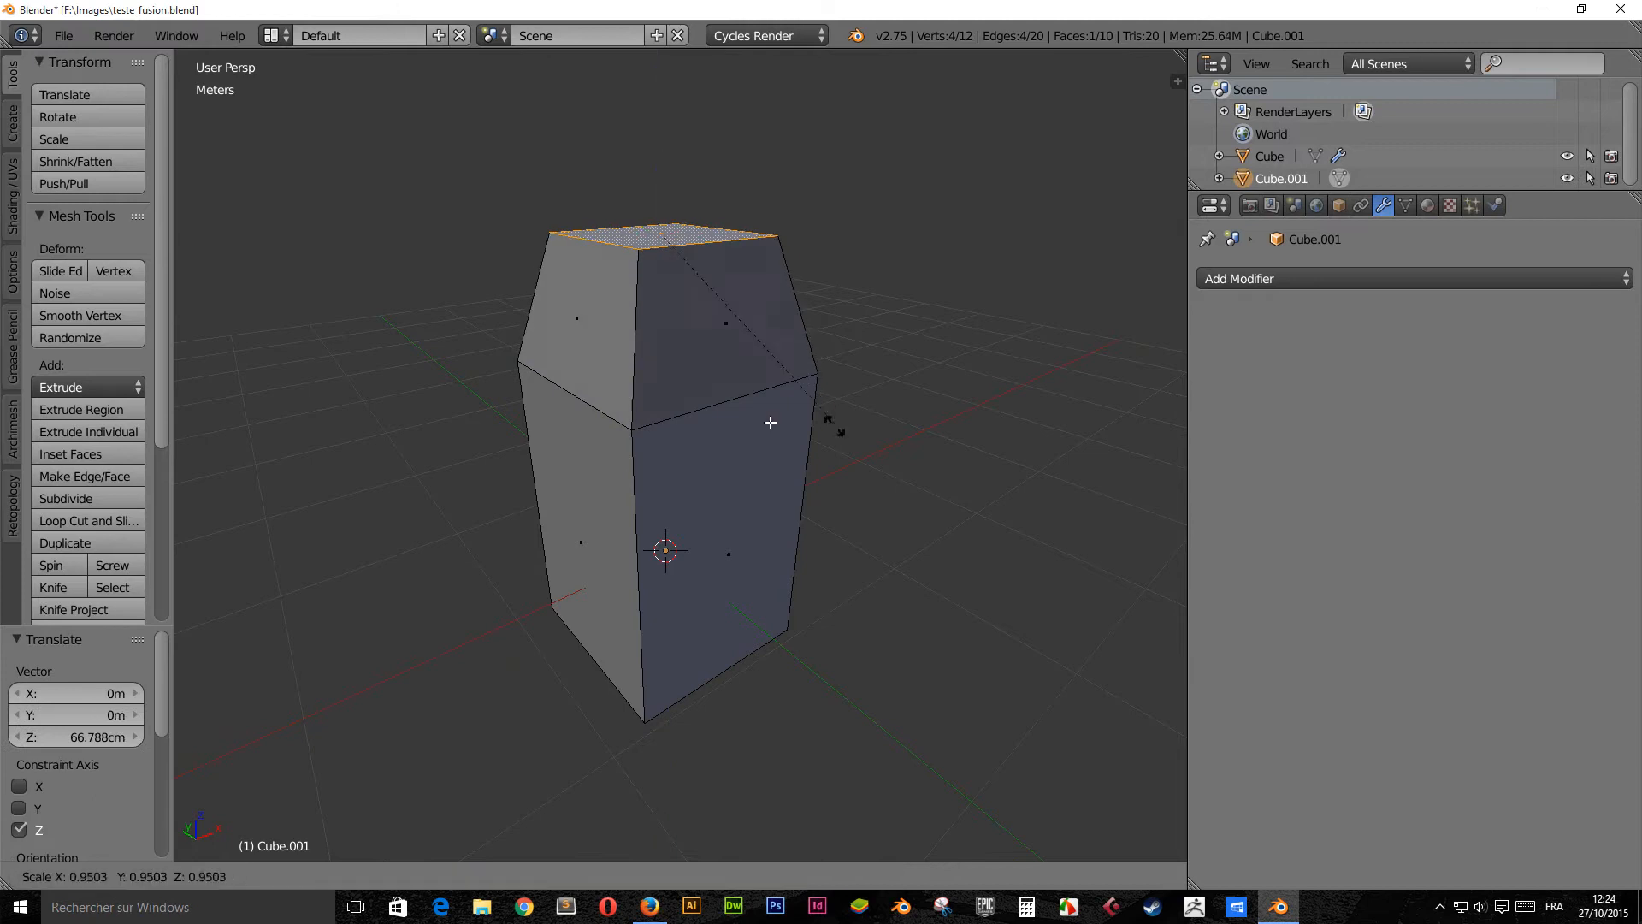
left_click(733, 414)
Select the edge loop around the middle of the shape, scale it to about 0.719 and lower it along Z
key("ctrl+Tab")
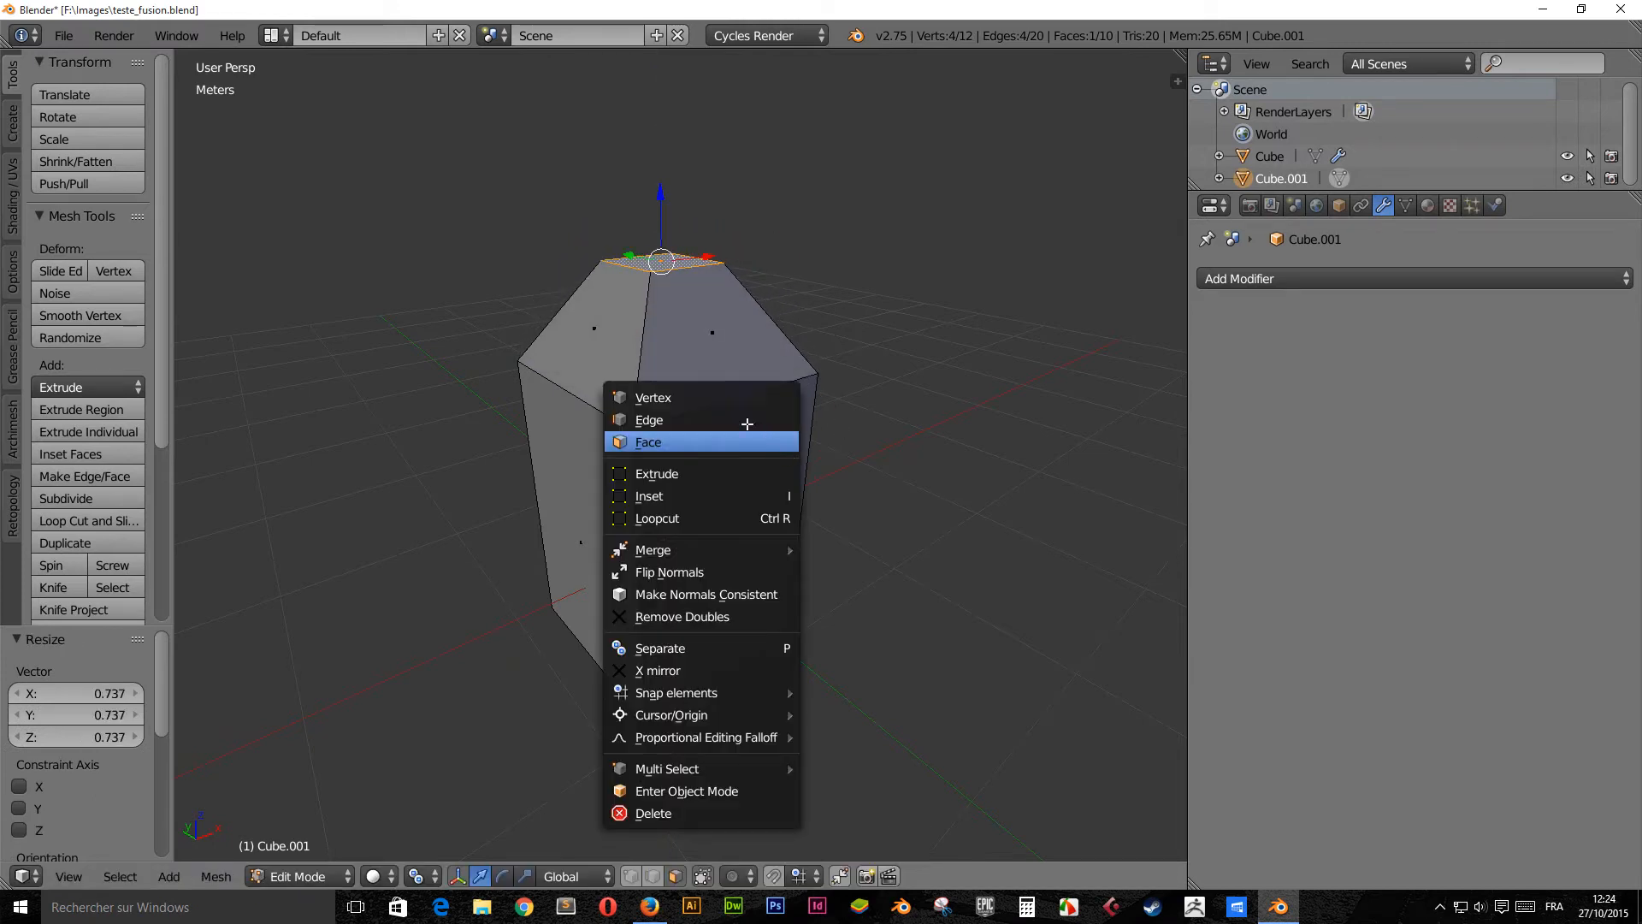
left_click(735, 413)
right_click(721, 405, "alt")
key("s")
left_click(800, 444)
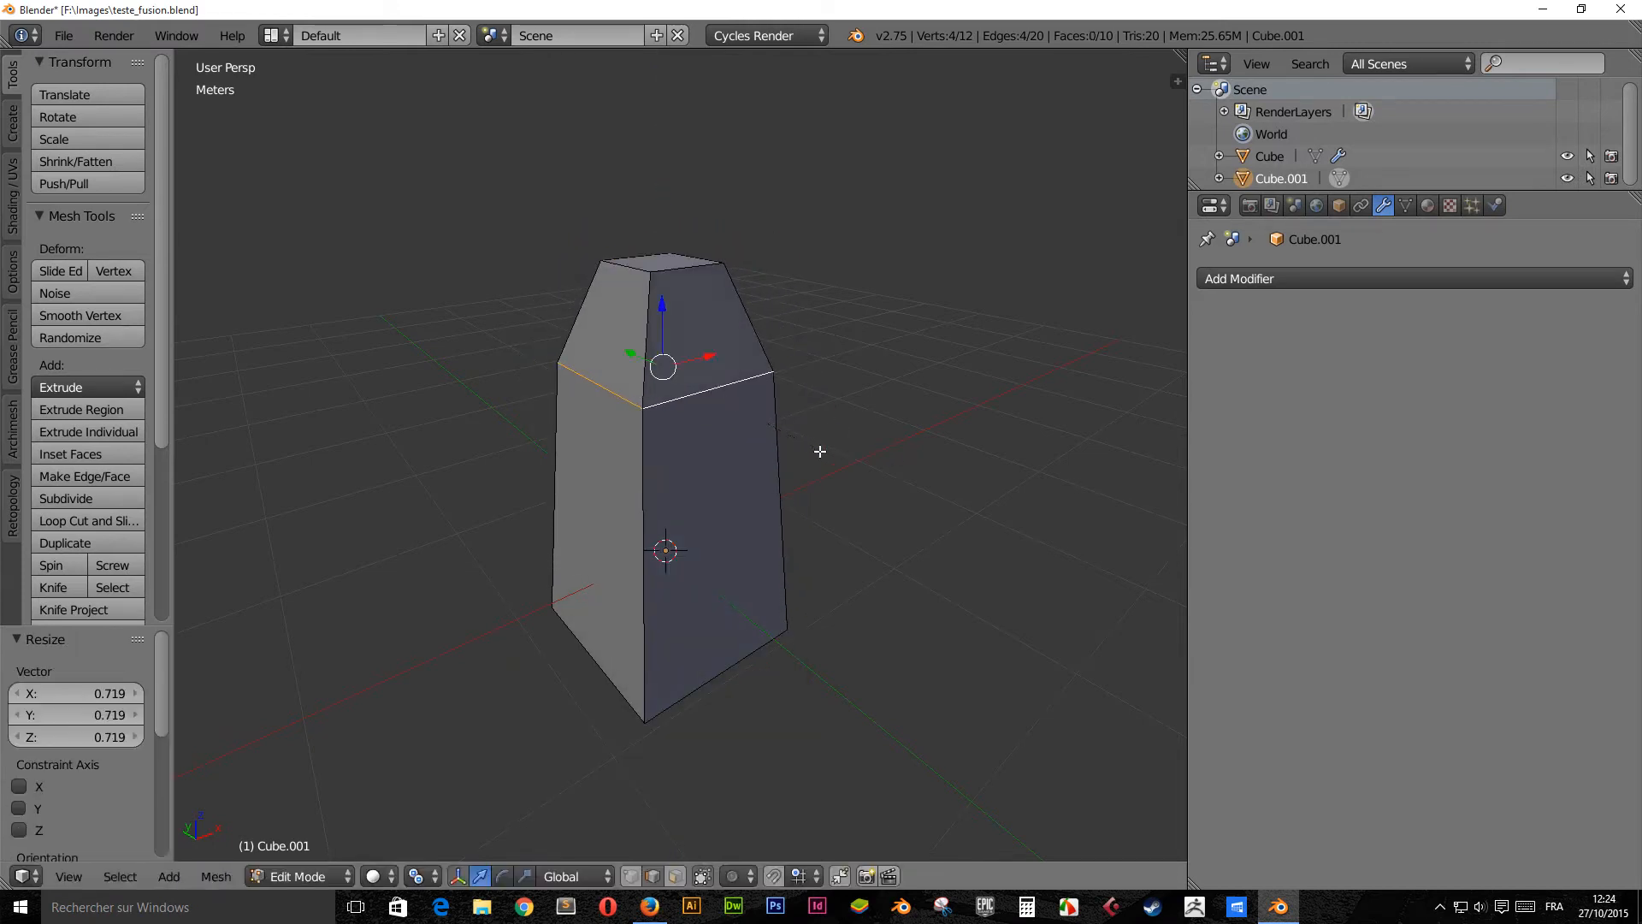
key("g")
key("z")
left_click(835, 508)
Scale the middle edge loop outward to widen the body of the shape, and clear the selection
key("a")
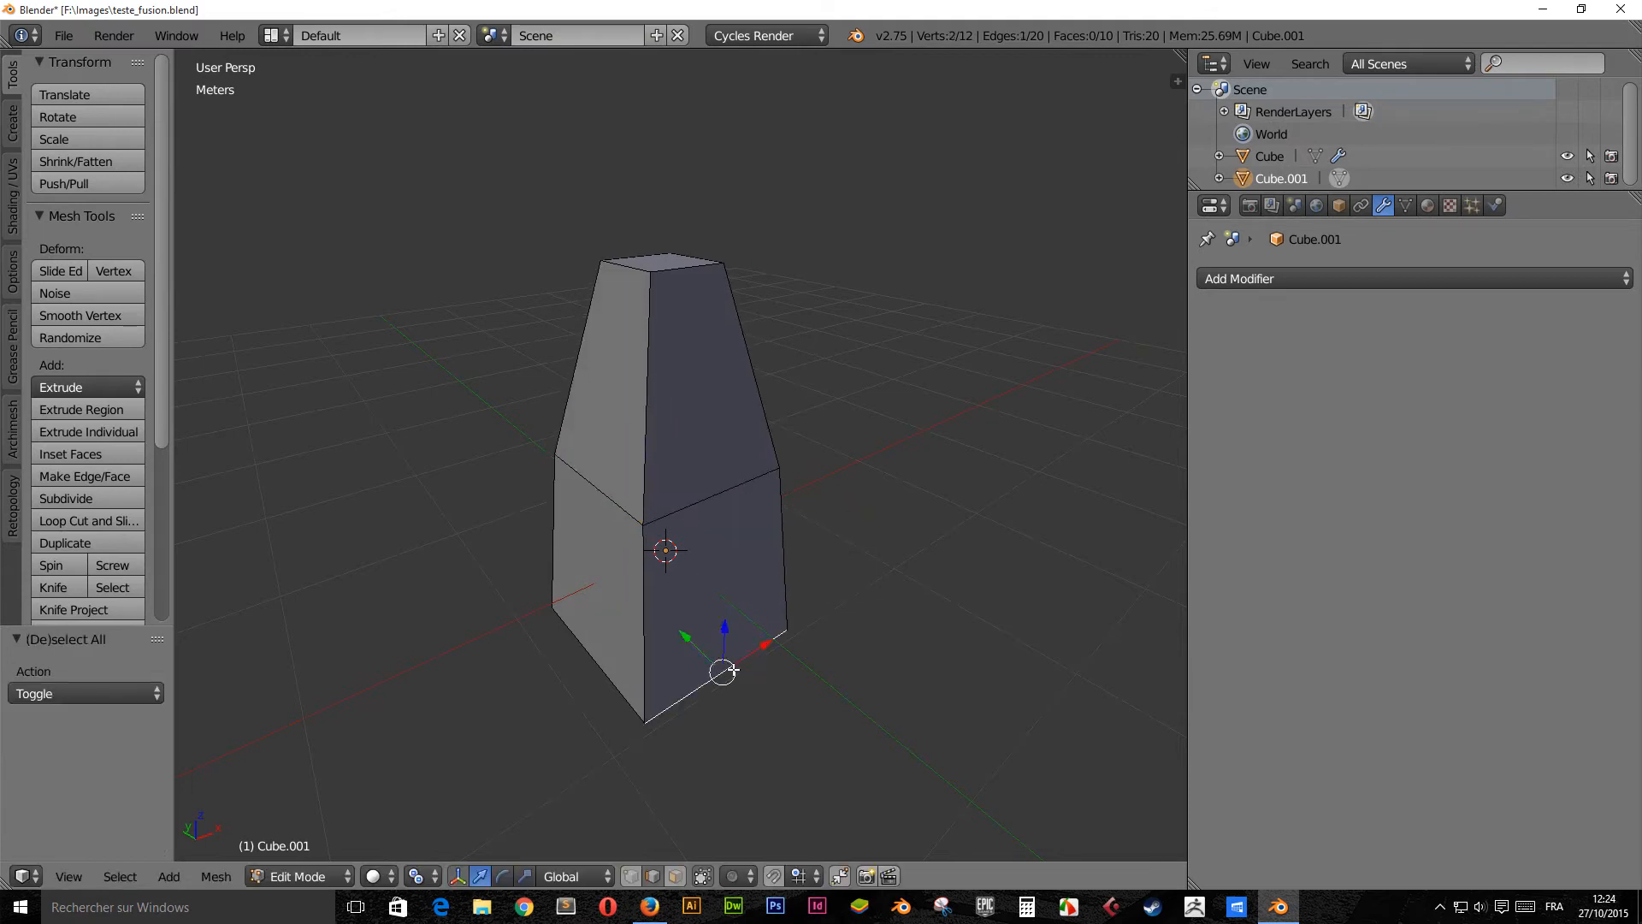
key("g")
key("Escape")
key("a")
key("s")
left_click(821, 517)
key("a")
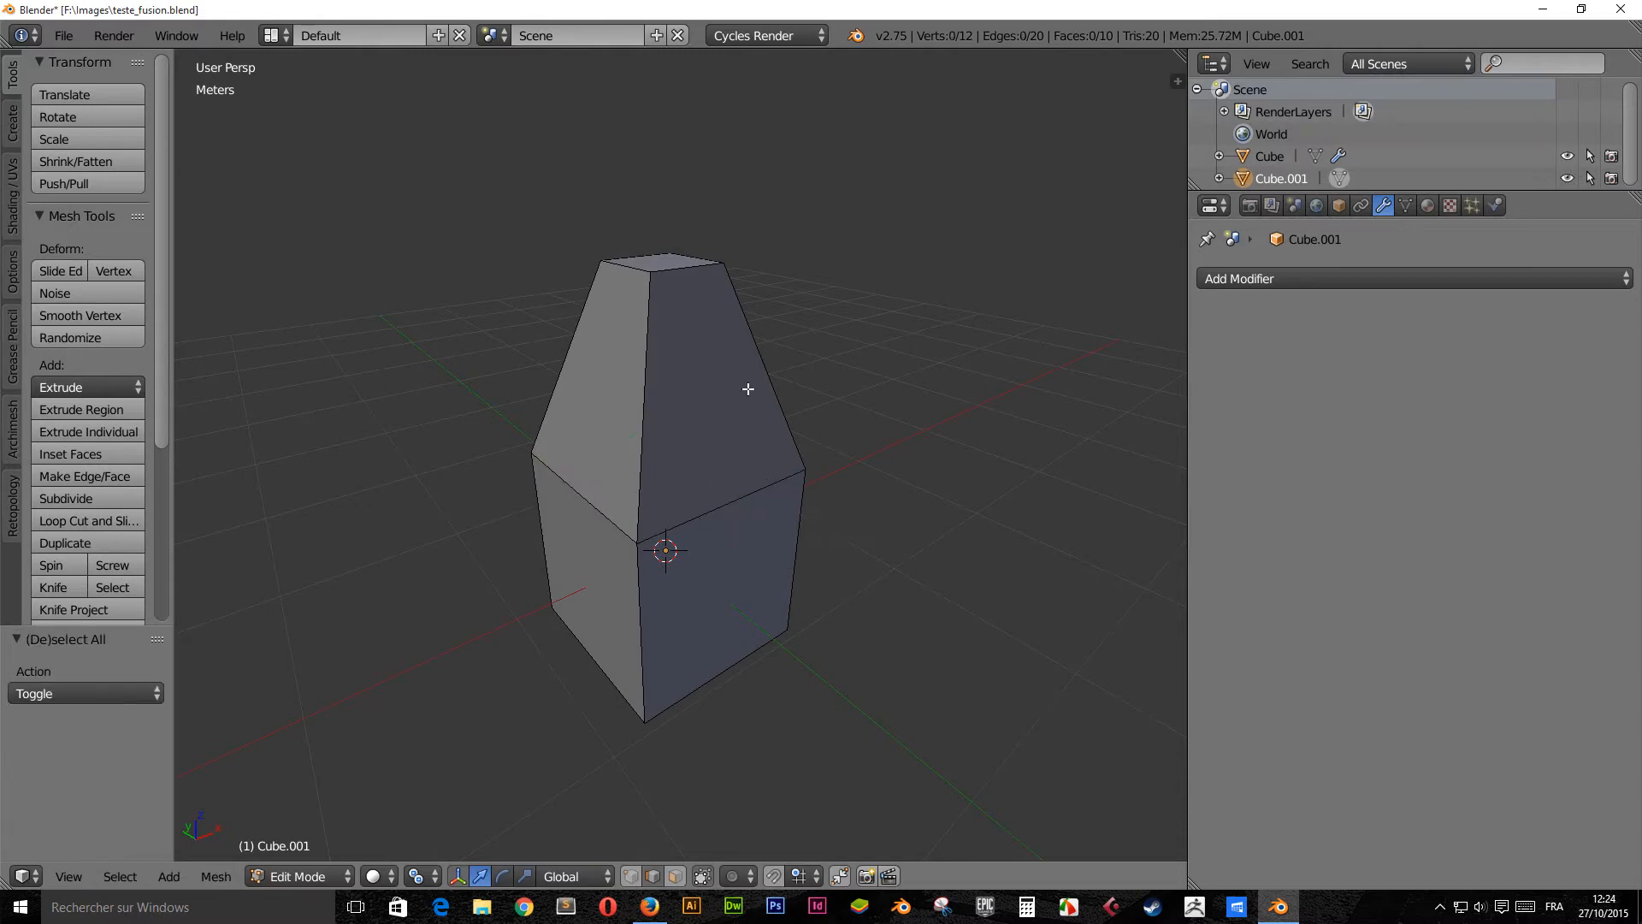
Select the top face in face mode and scale it to about 0.394 to sharpen the tip
key("ctrl+Tab")
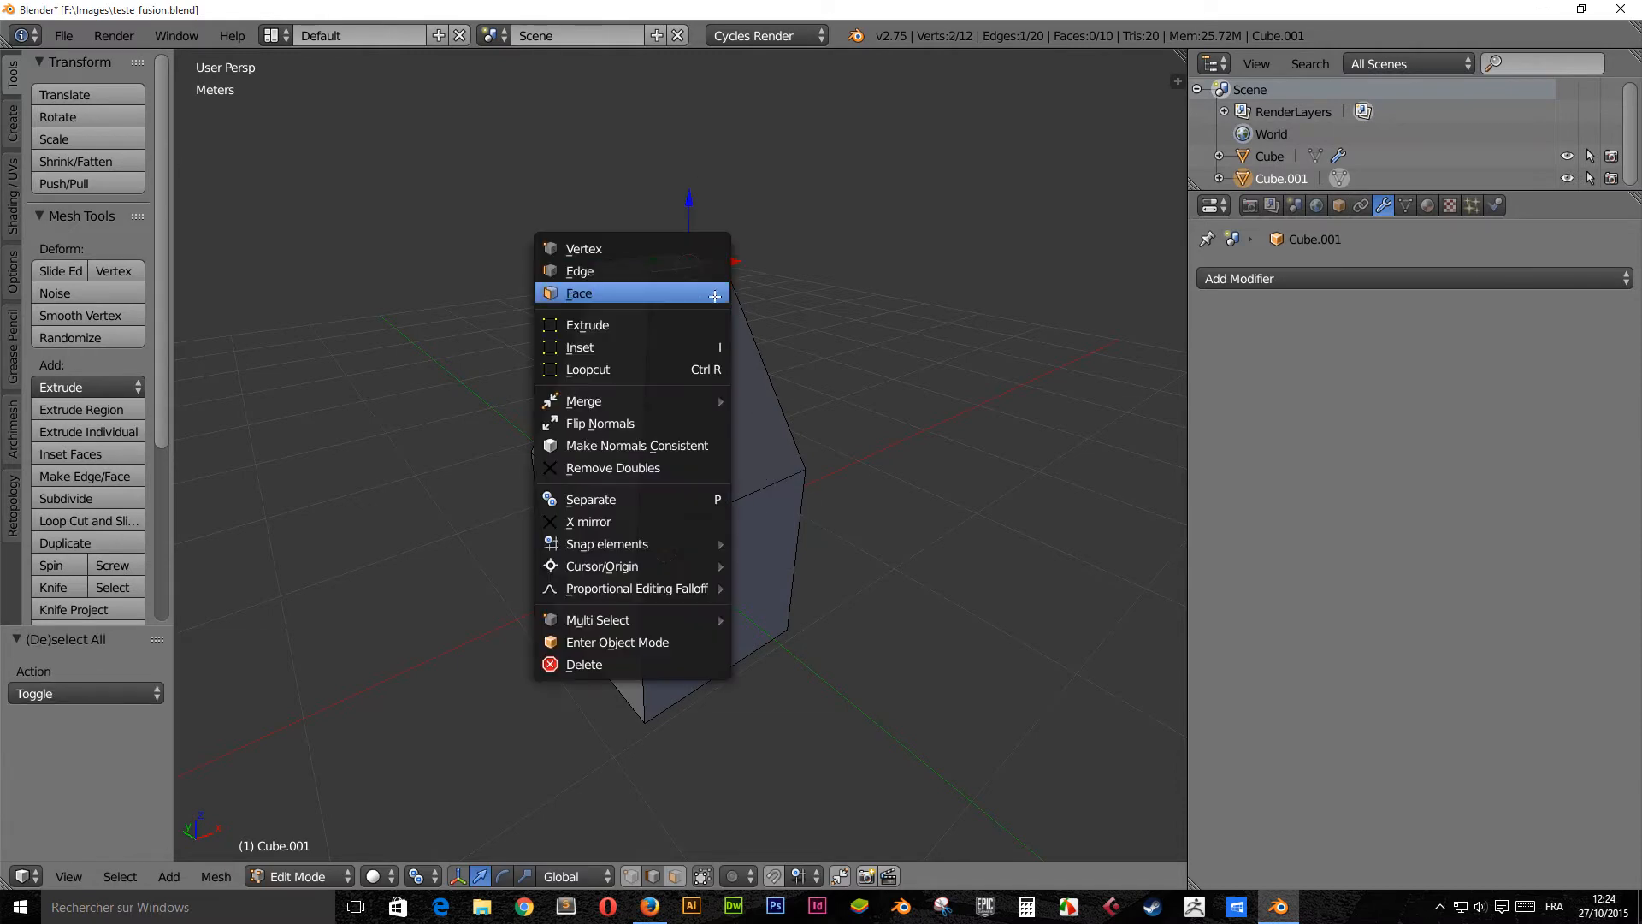
left_click(667, 294)
right_click(663, 259)
key("s")
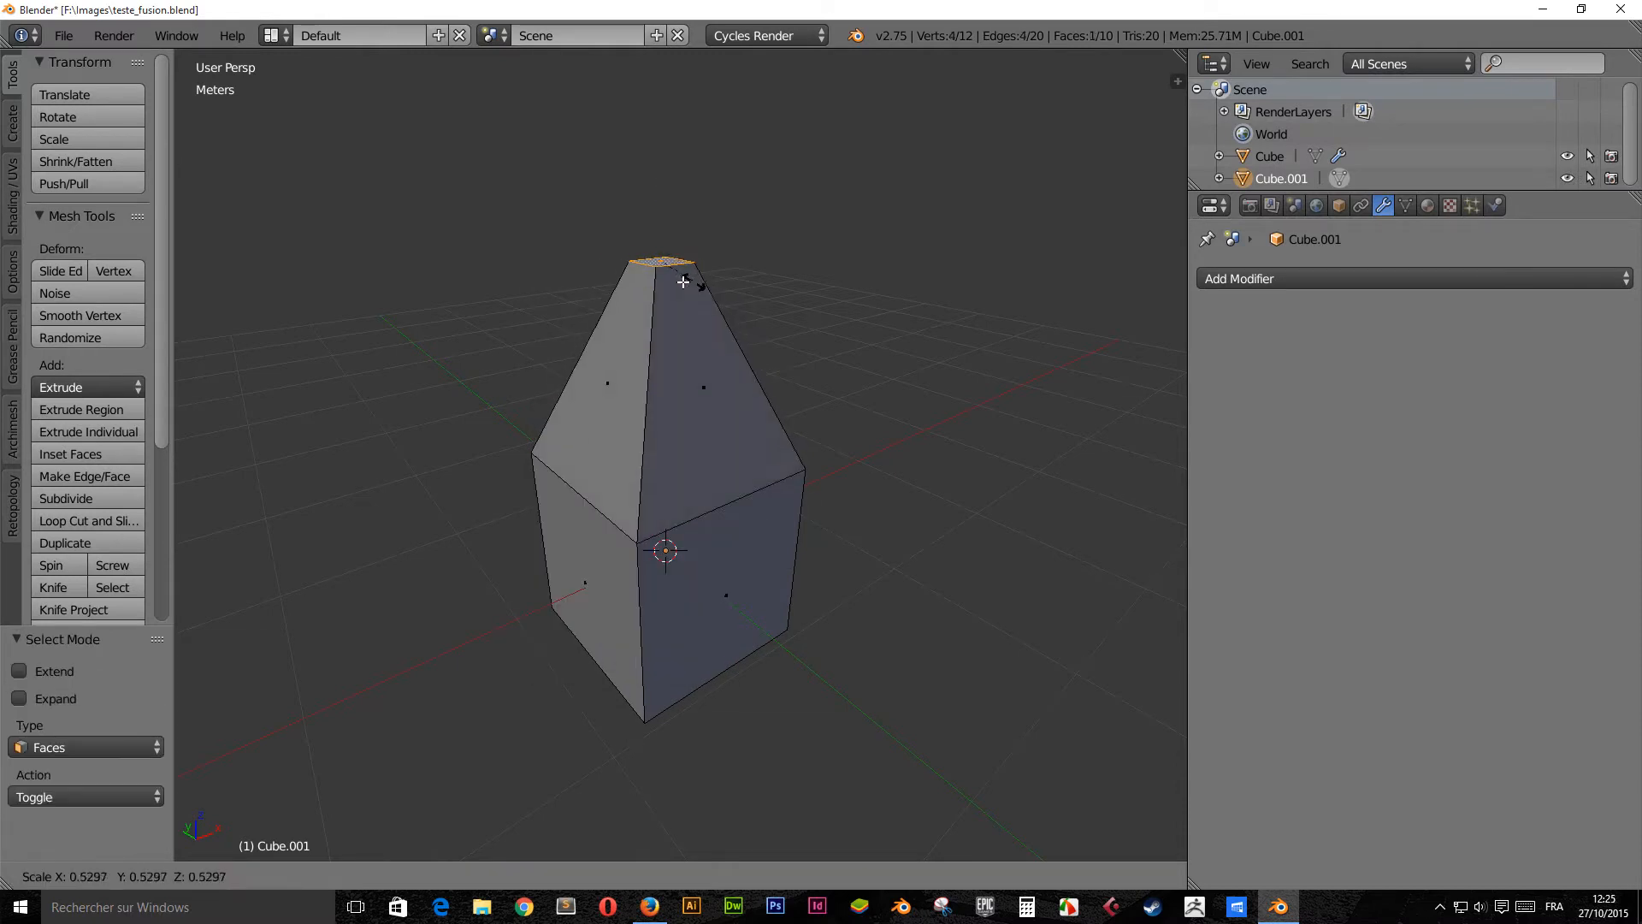
left_click(685, 282)
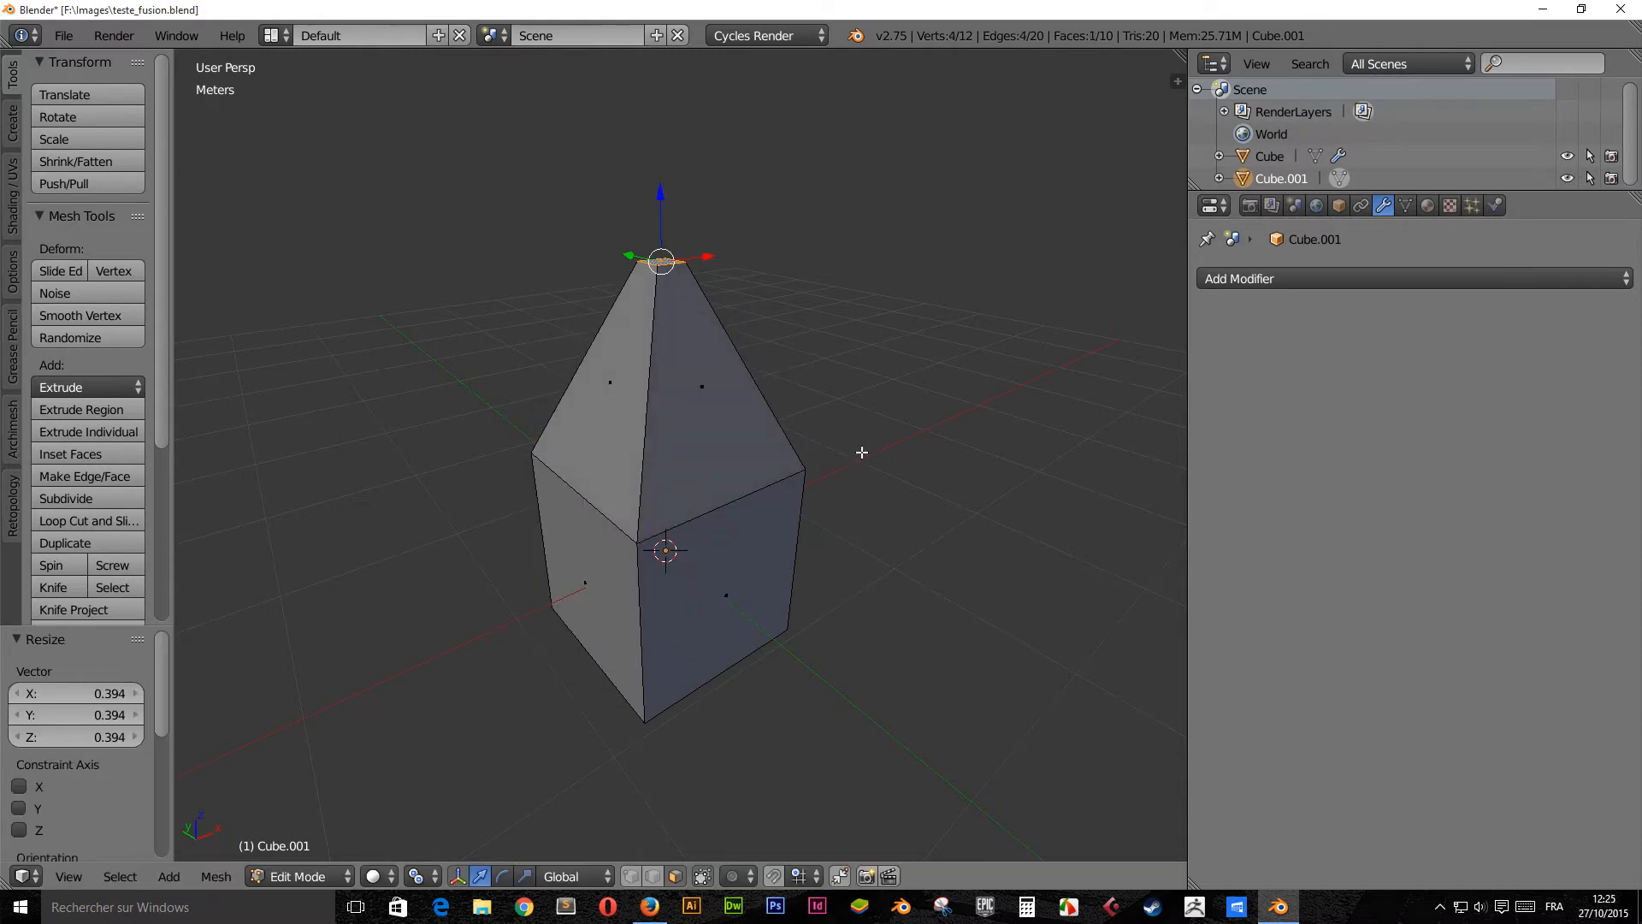
Add a Subdivision Surface modifier to the tapered mesh
left_click(1348, 282)
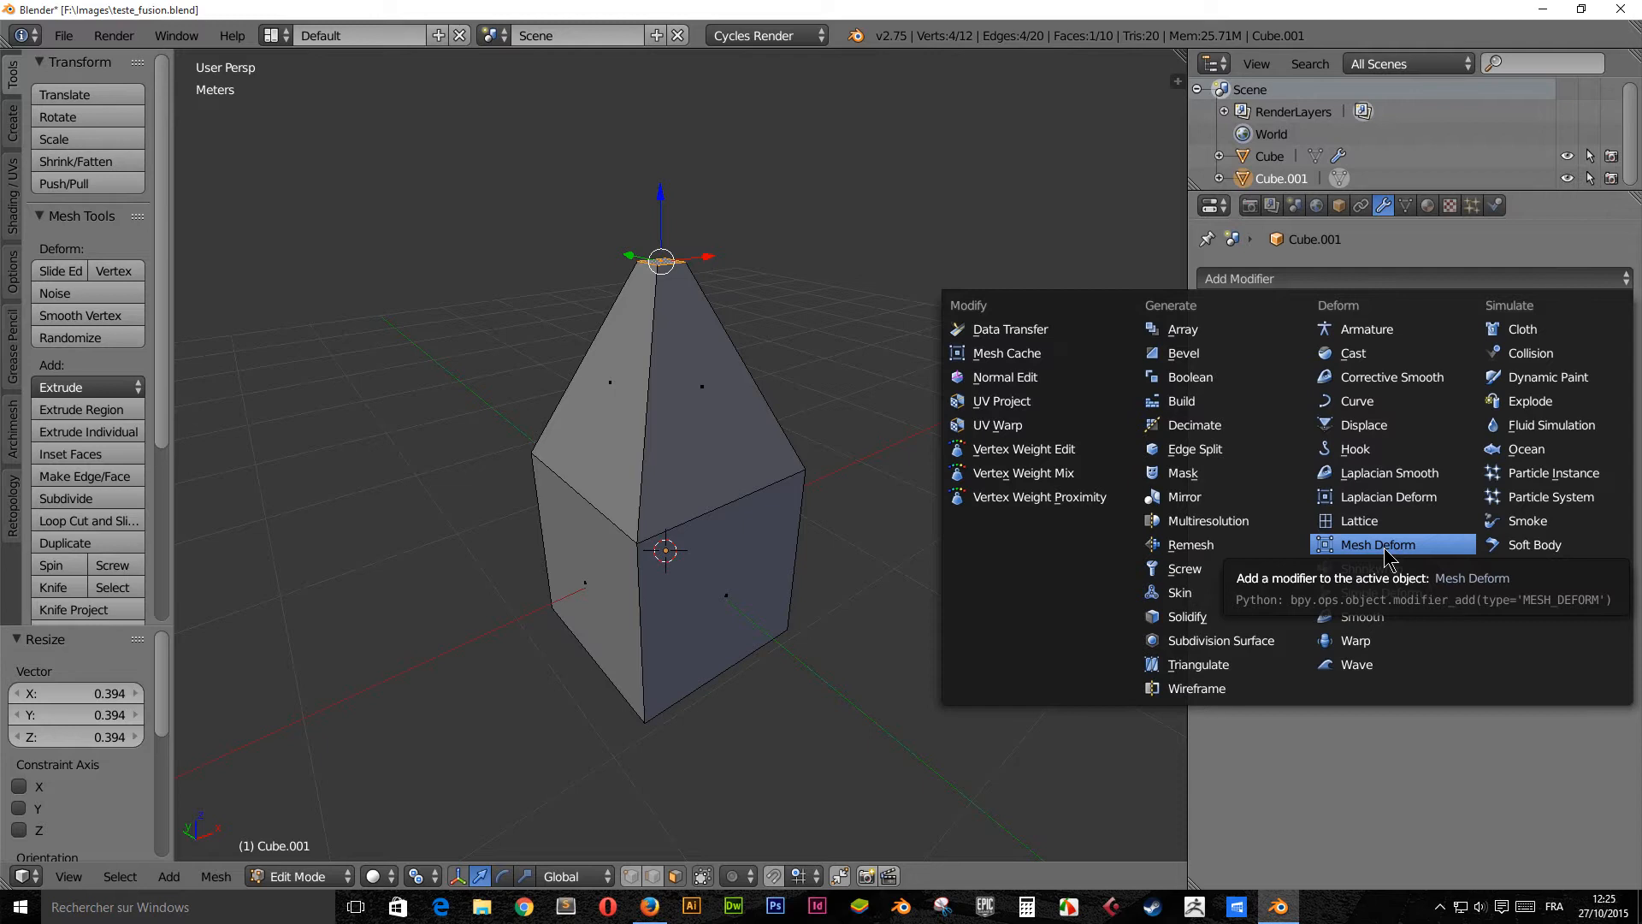
left_click(1256, 648)
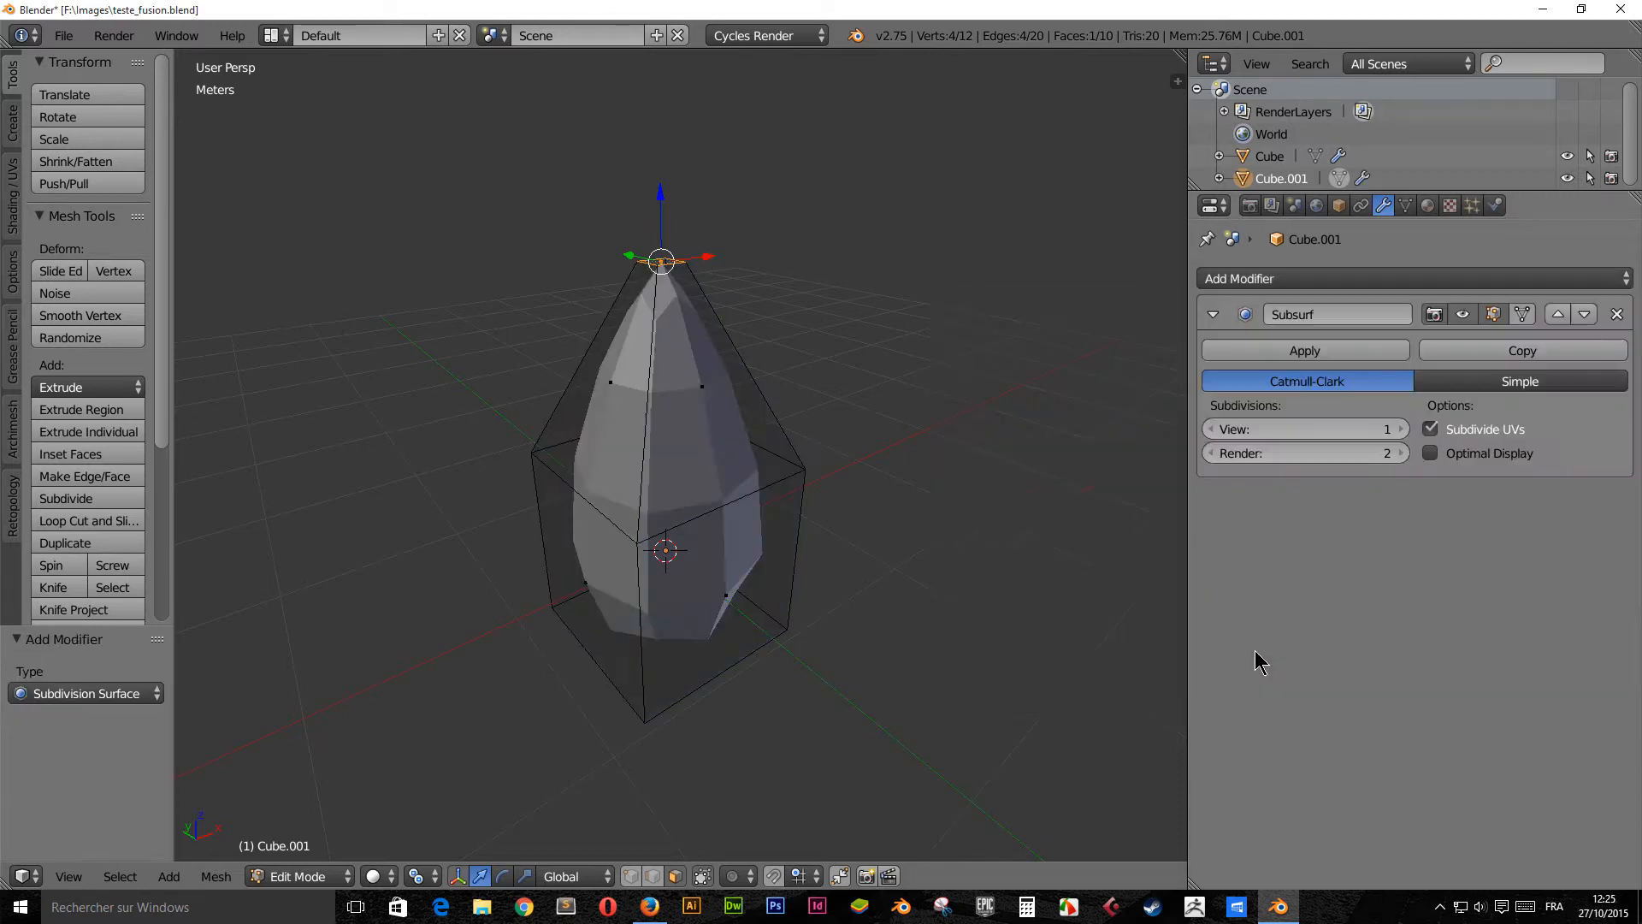
middle_click_drag(823, 635, 760, 639)
key("Tab")
key("Tab")
mouse_move(745, 708)
middle_mouse_down()
mouse_move(770, 619)
mouse_move(773, 690)
middle_mouse_up()
scroll(619, 744, "down", 3)
In Object Mode, raise the spike about 2.29 m along Z and fine-tune its height
key("Tab")
key("g")
key("z")
left_click(587, 396)
middle_click_drag(586, 396, 637, 669)
middle_click_drag(984, 419, 658, 458)
scroll(658, 460, "down", 2)
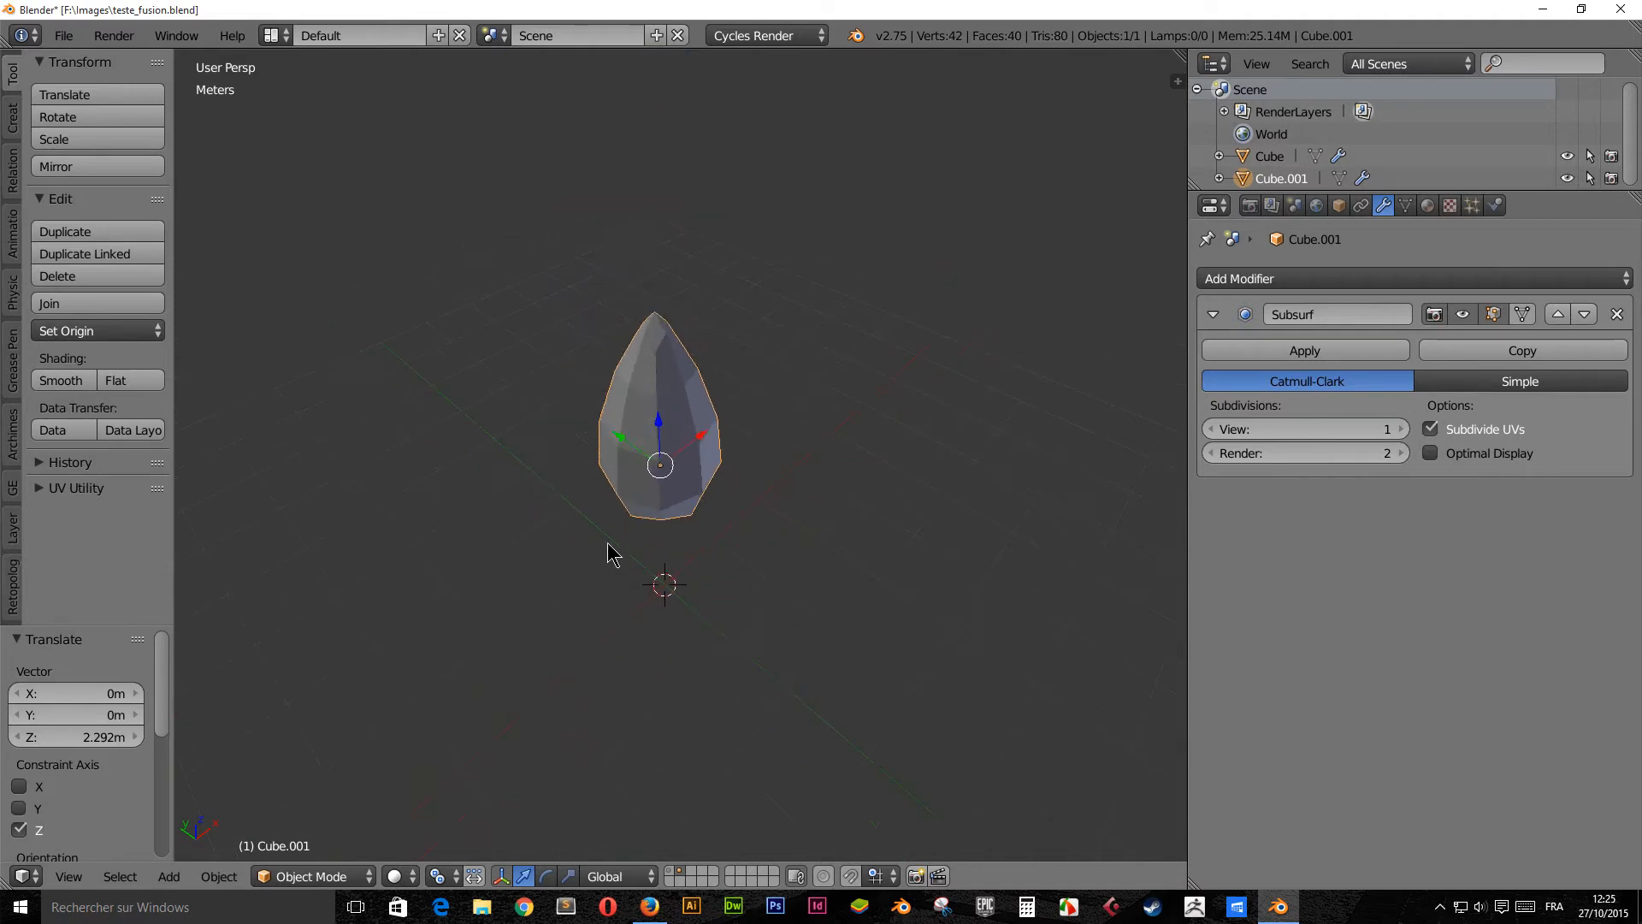
key("g")
key("z")
left_click(596, 461)
Show the base block's layer together with the spike's and adjust the spike's height along Z over the block's top
left_click(678, 874, "shift")
middle_click_drag(616, 599, 638, 543)
key("g")
key("z")
left_click(641, 563)
scroll(650, 535, "up", 4)
middle_click_drag(650, 530, 575, 421)
key("g")
key("z")
left_click(805, 633)
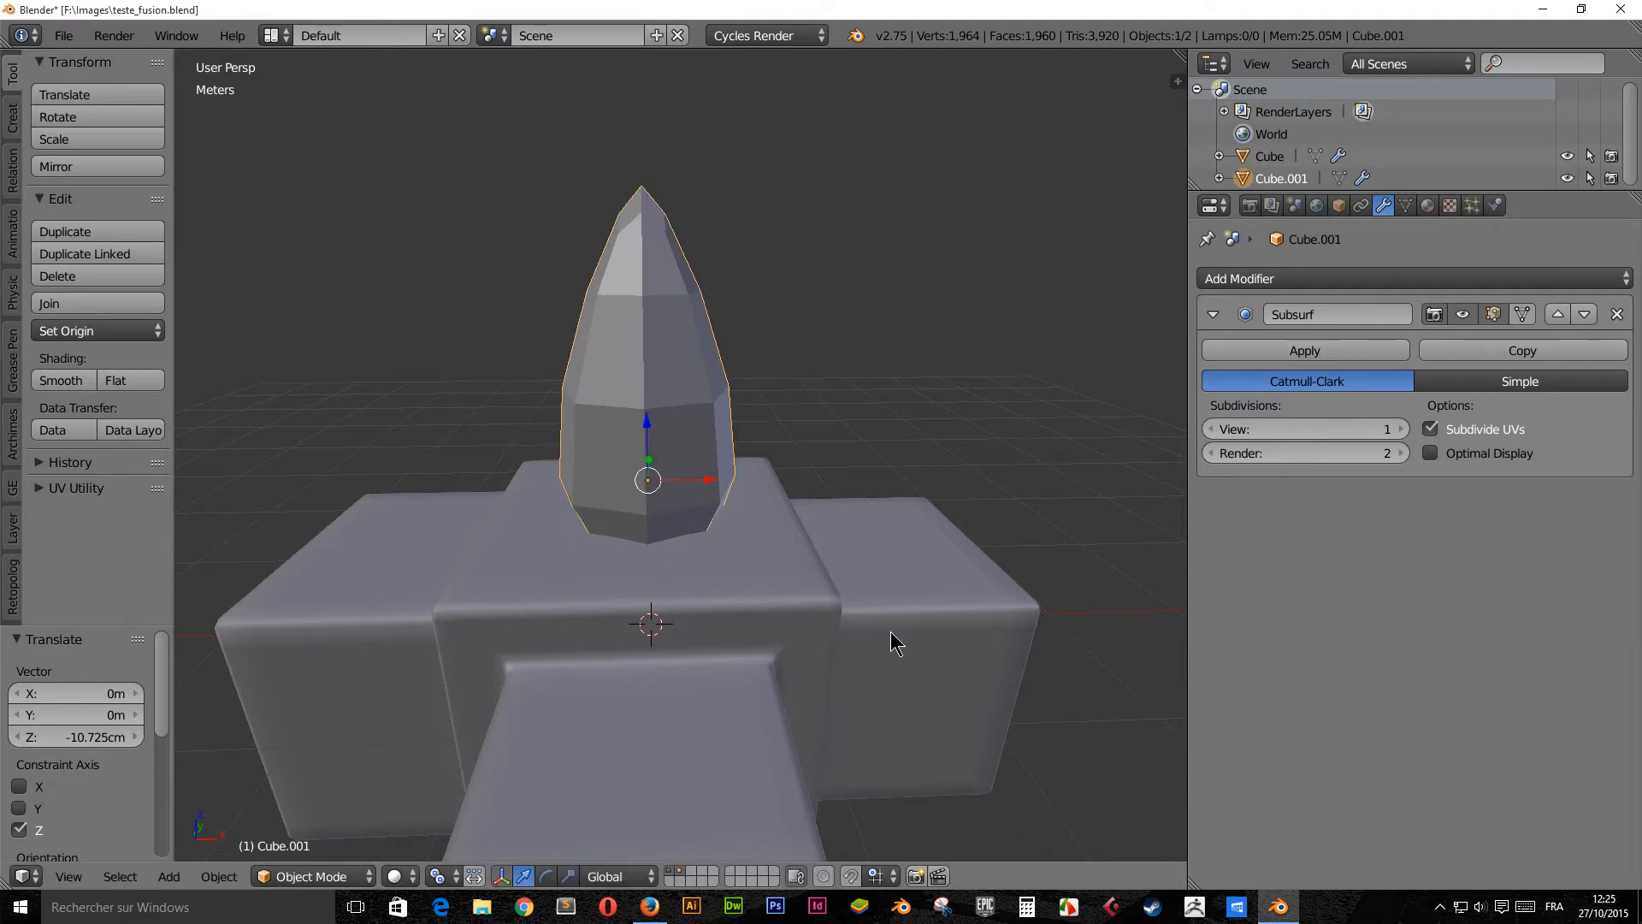
Lower the spike about 23.5 cm along Z onto the top of the base block, and select the block
middle_click_drag(815, 619, 650, 609)
middle_click_drag(682, 489, 707, 534)
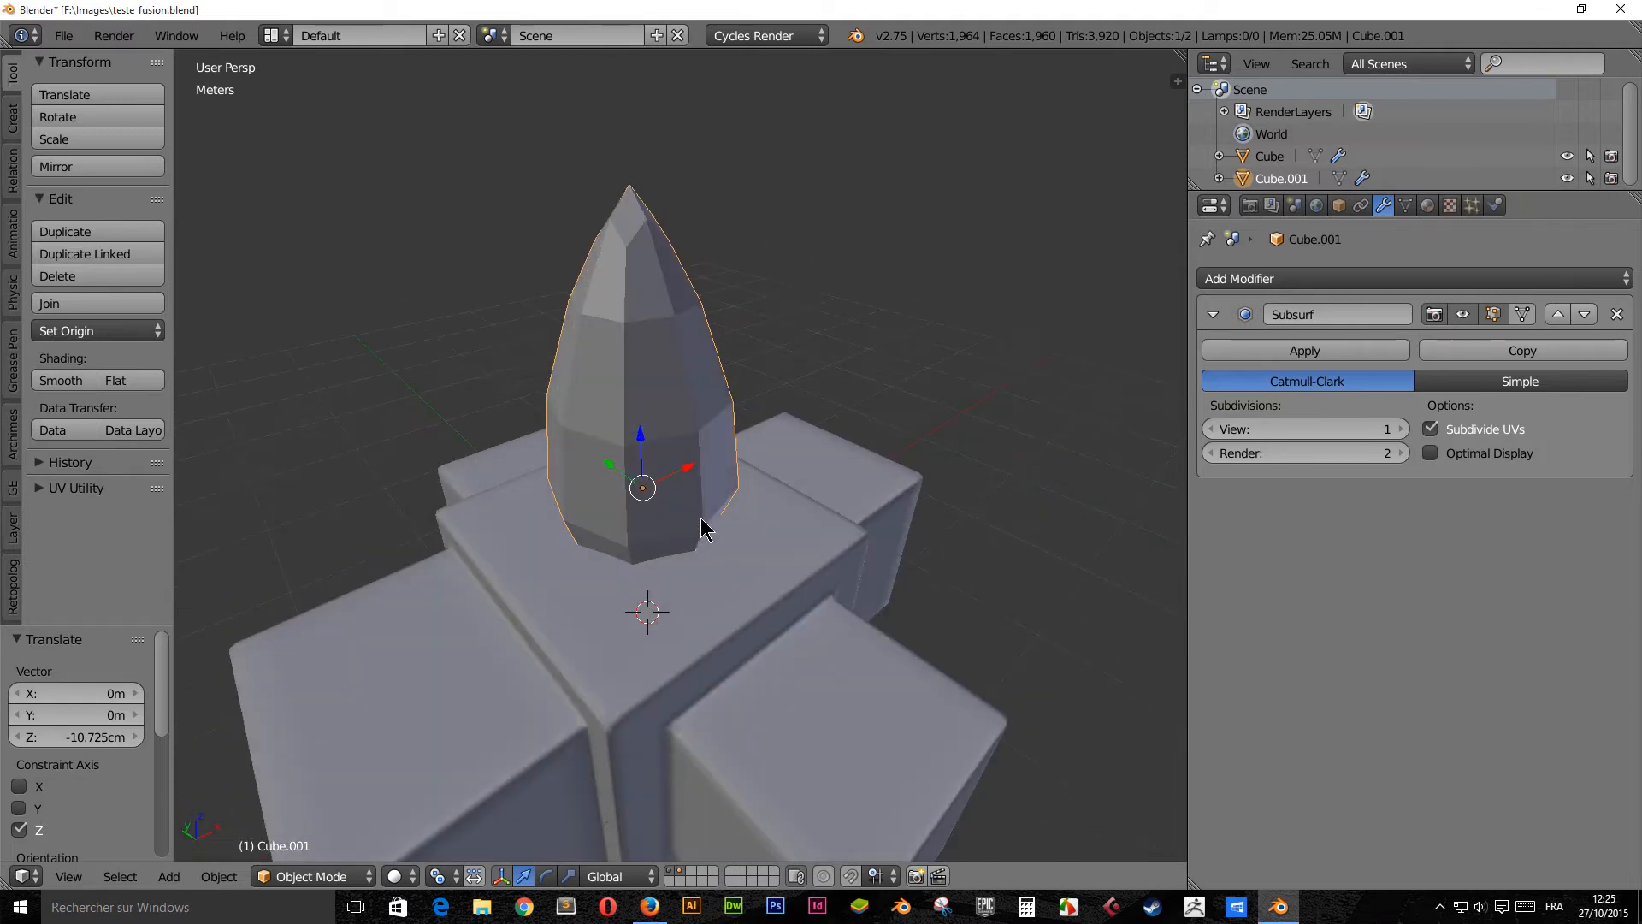
key("g")
key("z")
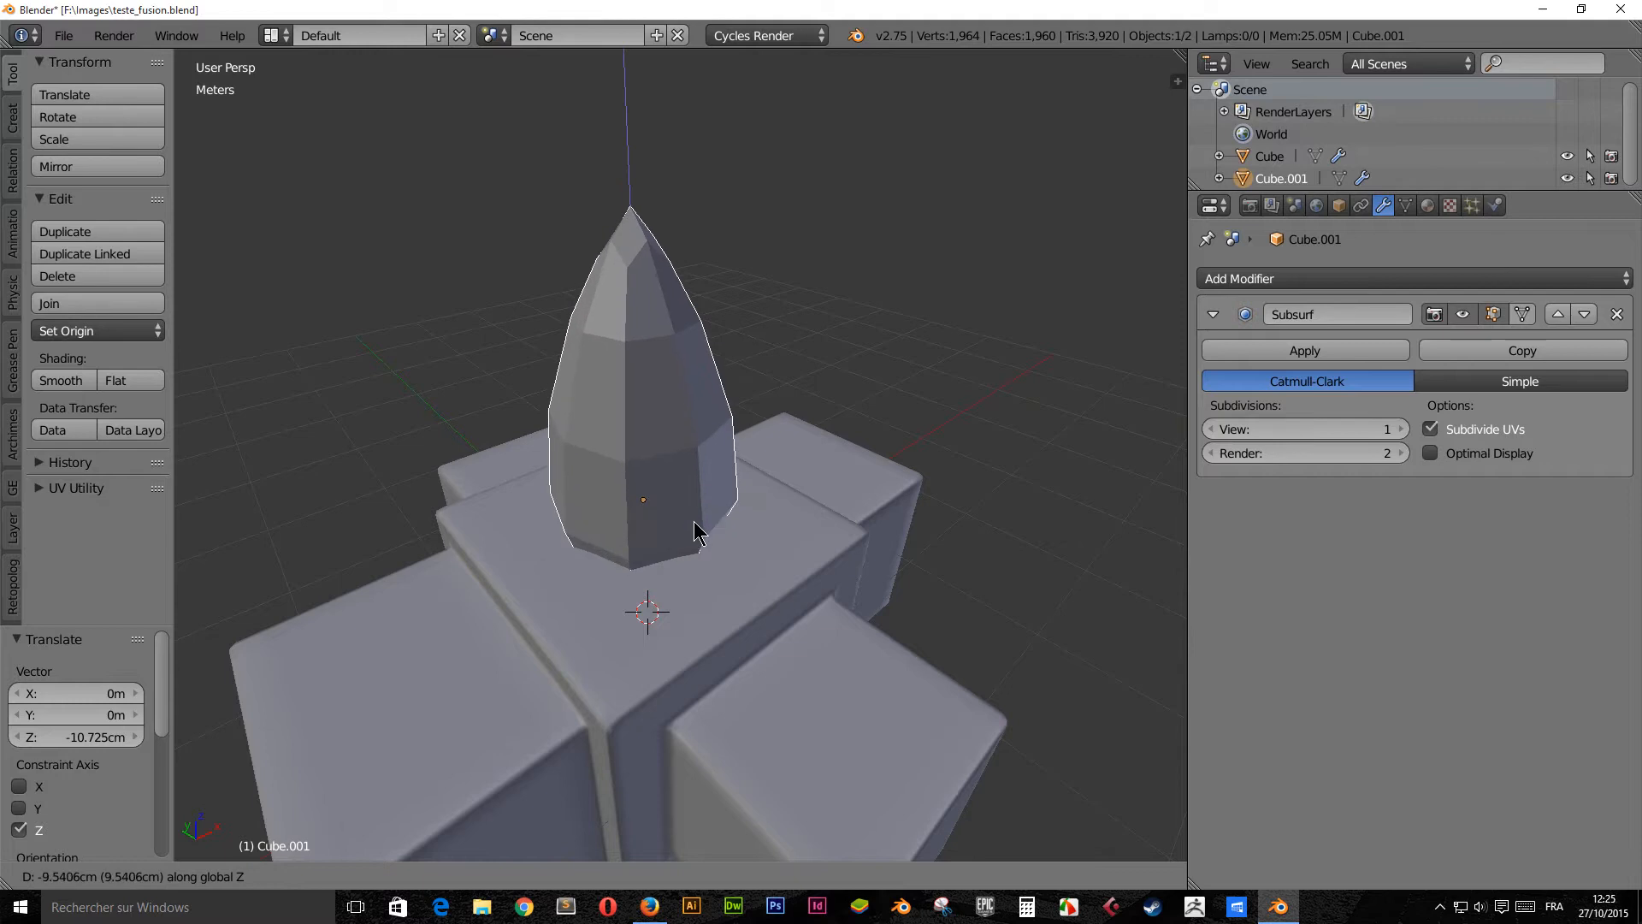
left_click(722, 540)
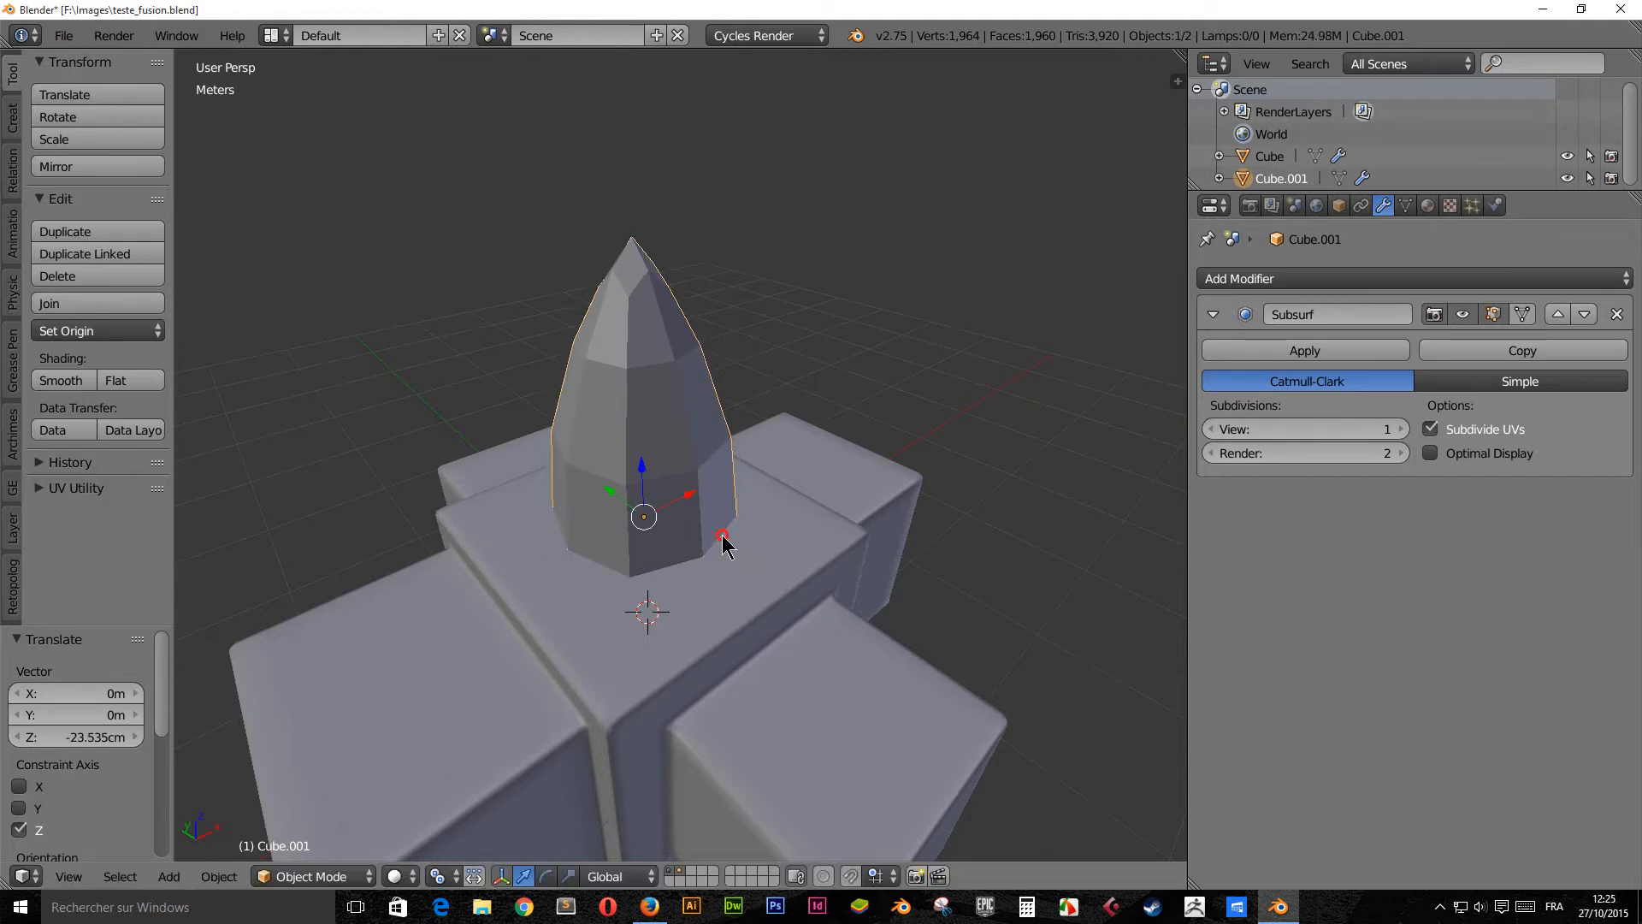
right_click(813, 660)
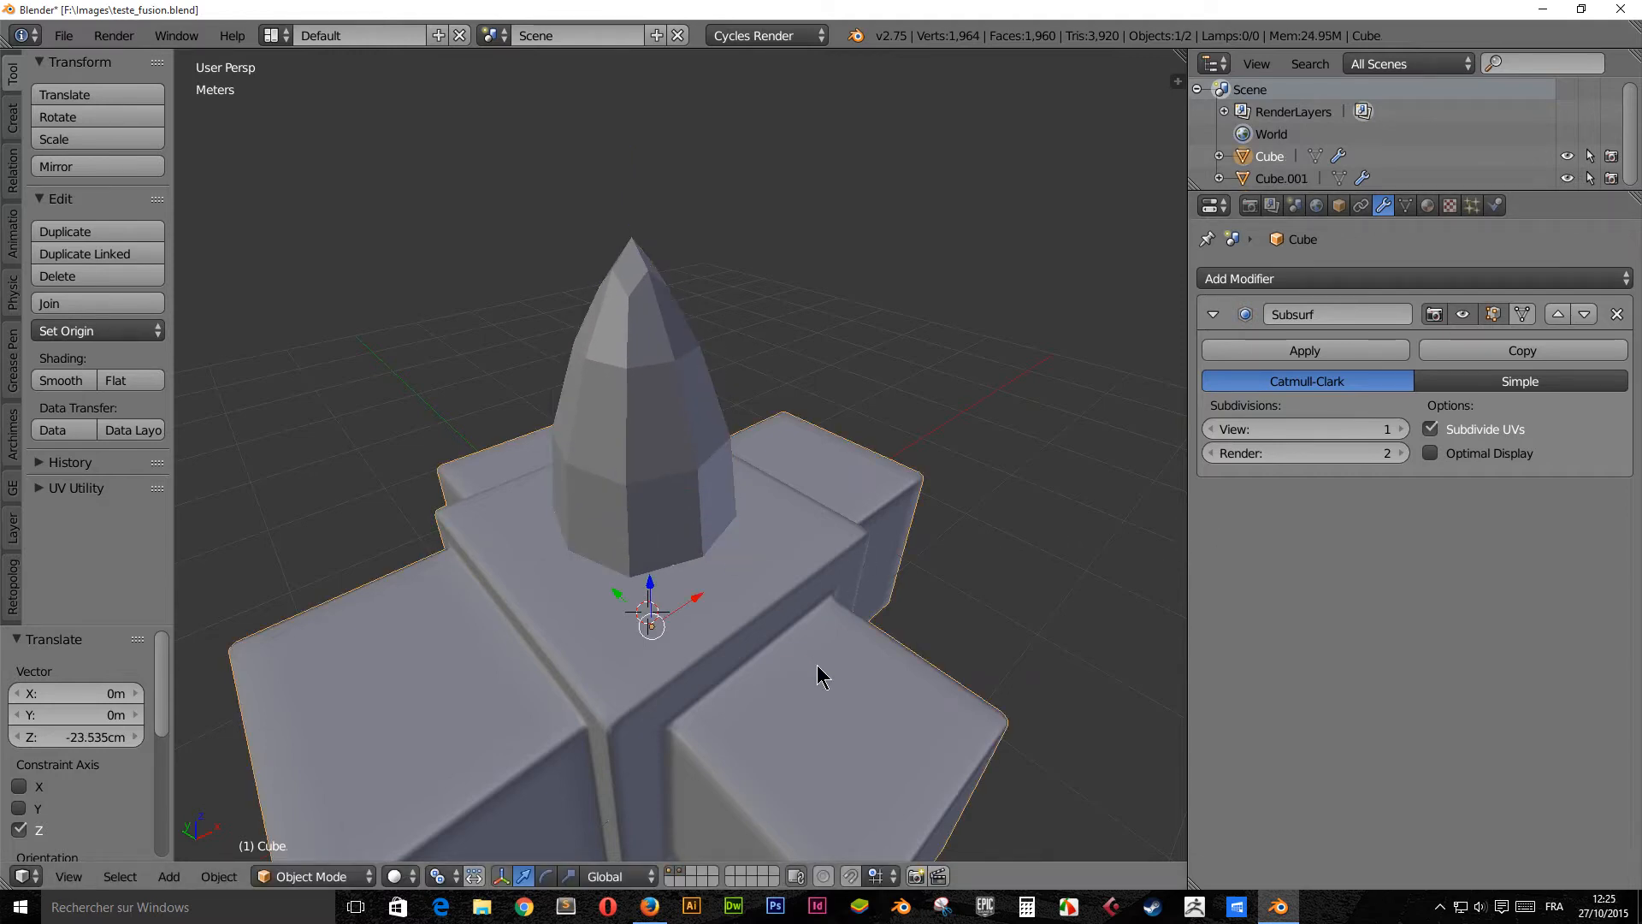
Add a Boolean modifier to the base block, with the Union operation and Cube.001 as its object
left_click(1327, 280)
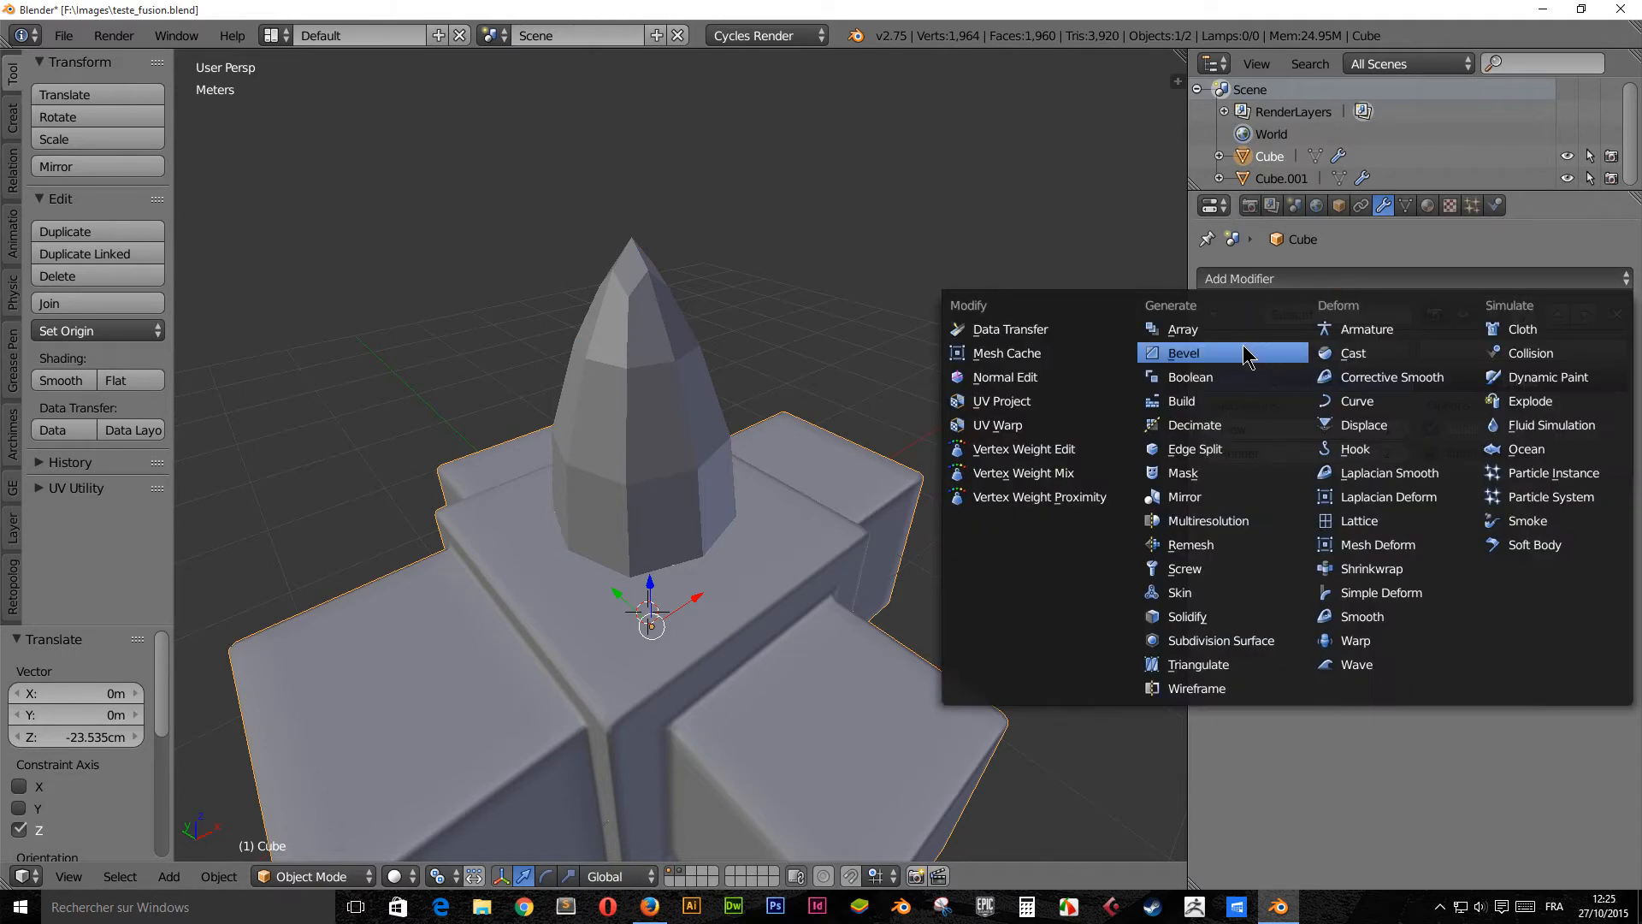
left_click(1252, 375)
left_click(1496, 593)
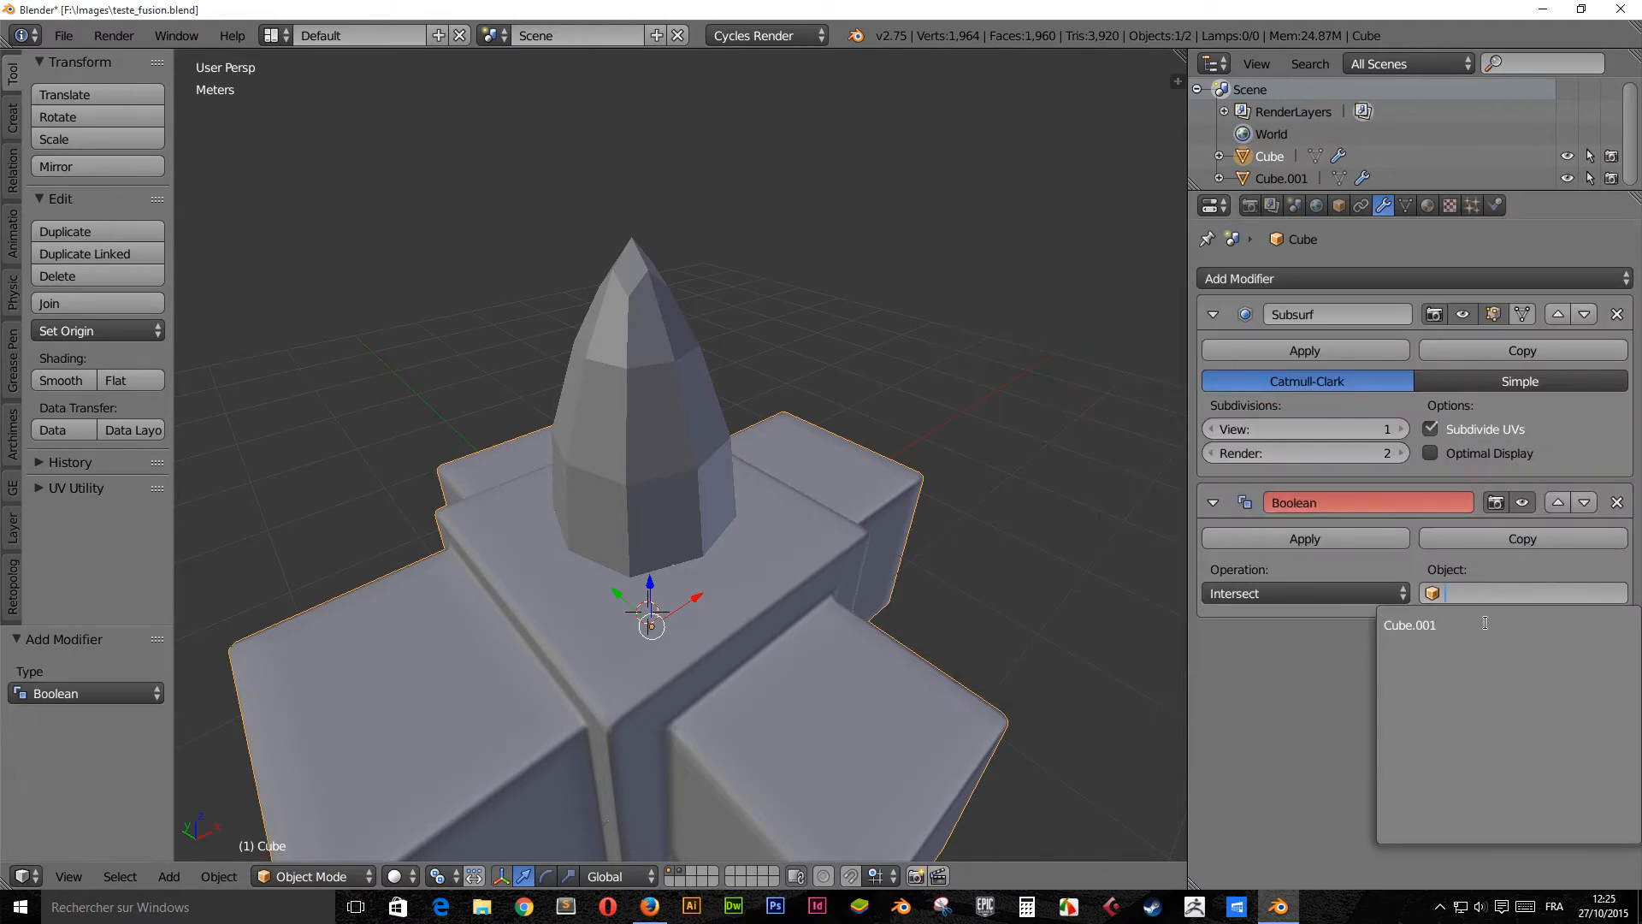
left_click(1458, 624)
left_click(1351, 593)
left_click(1300, 544)
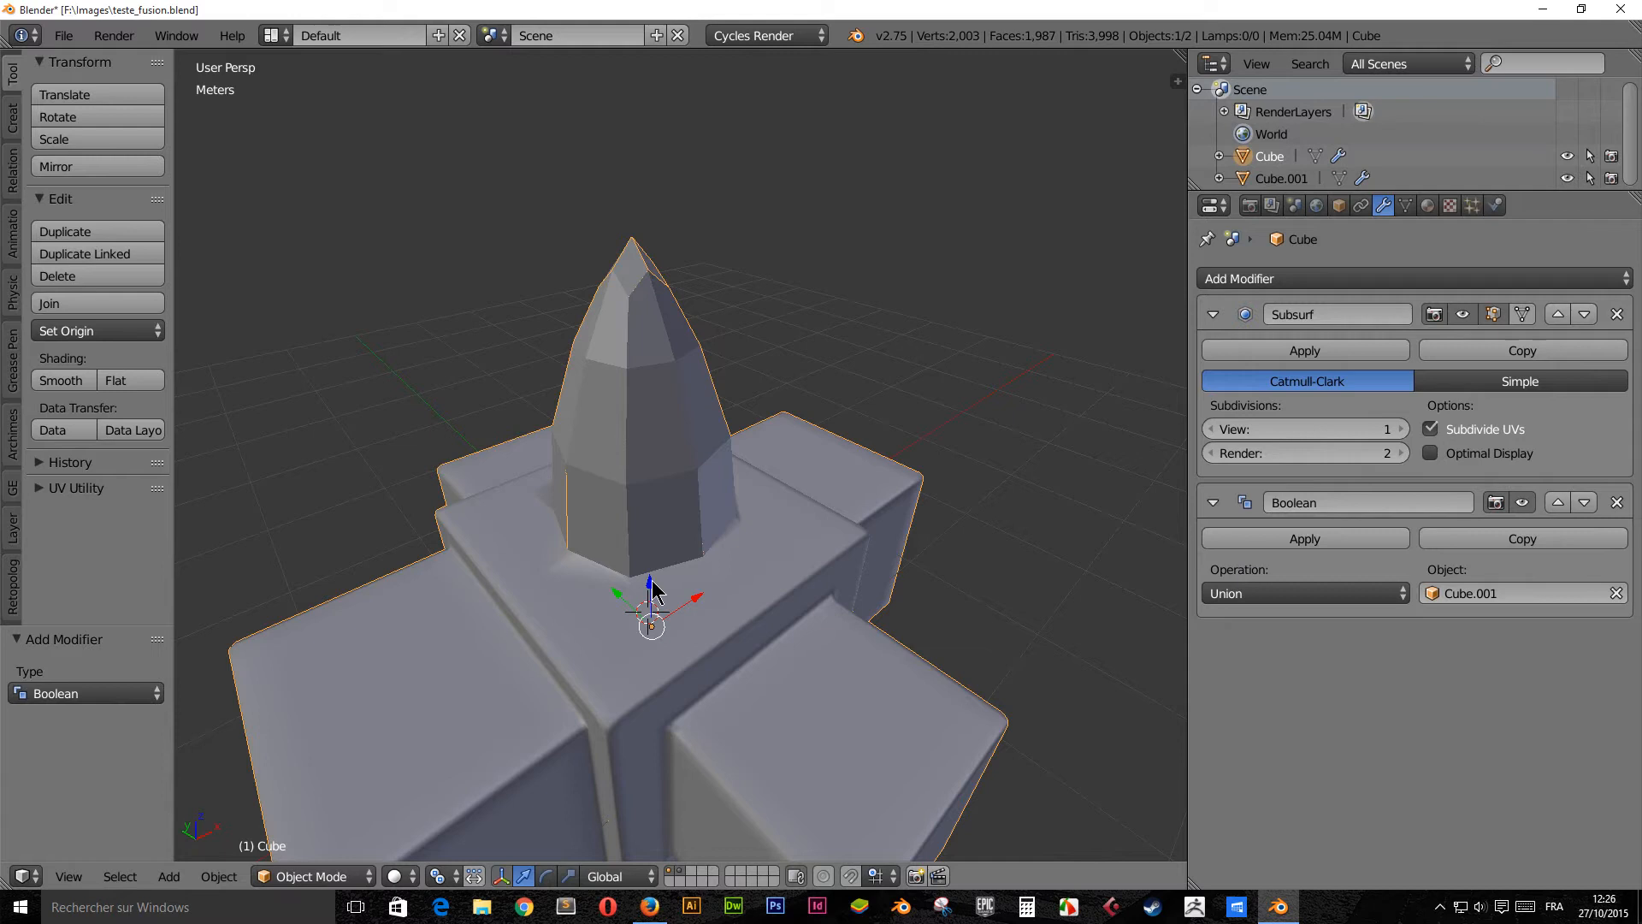
Try to move the spike out of the block with wireframe shading on, and undo the move
key("g")
left_click(666, 306)
key("a")
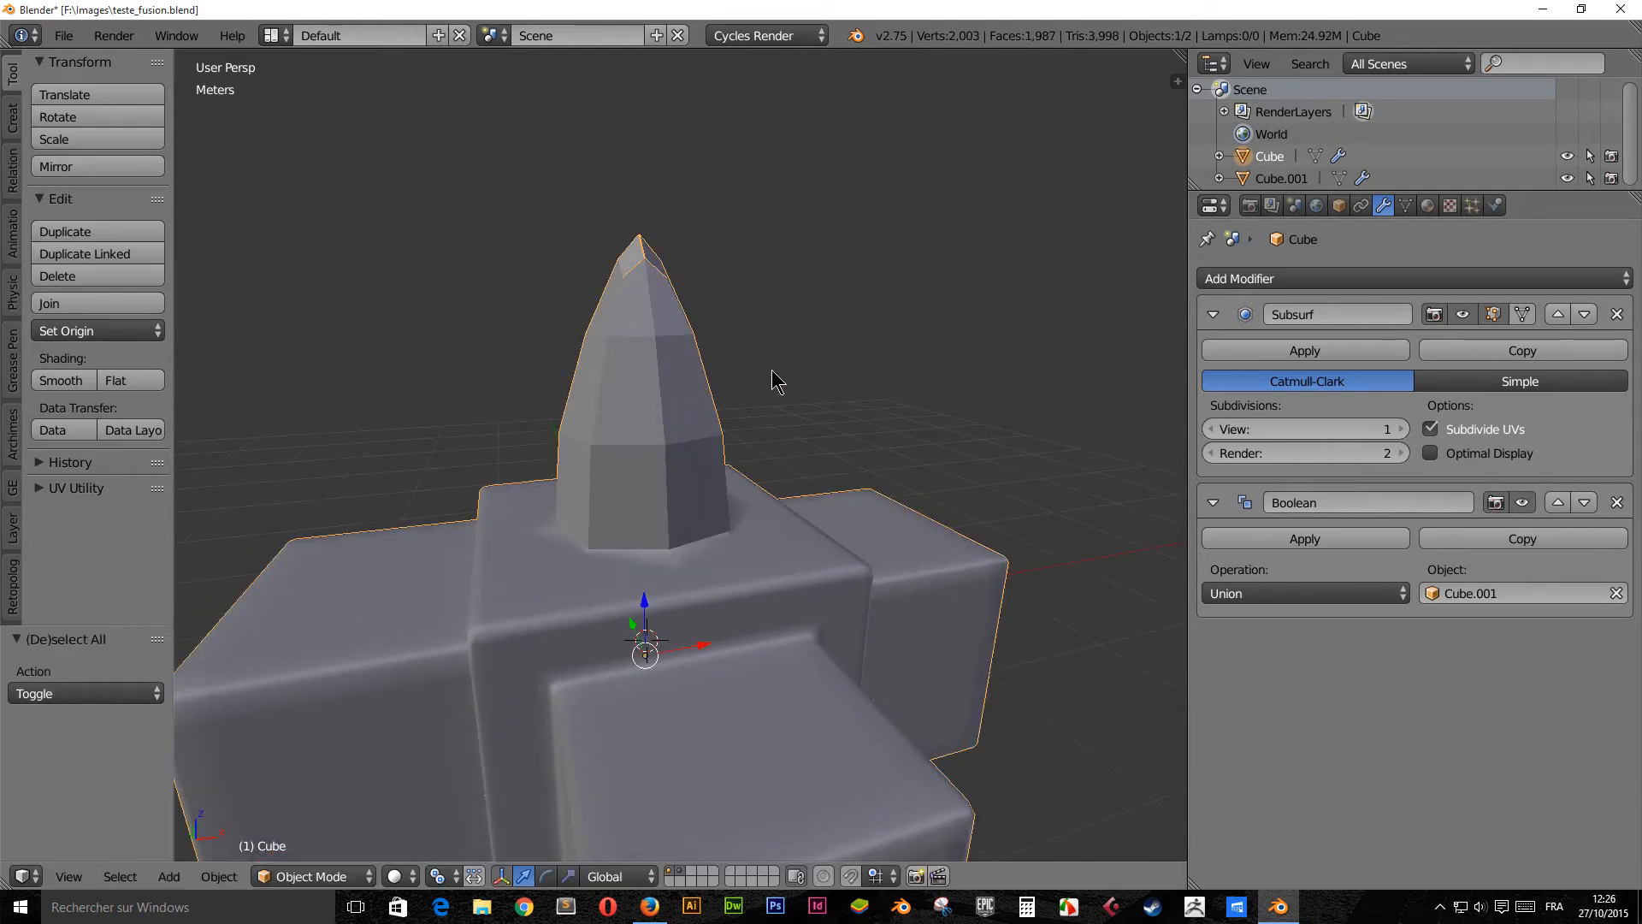
key("z")
right_click(678, 323)
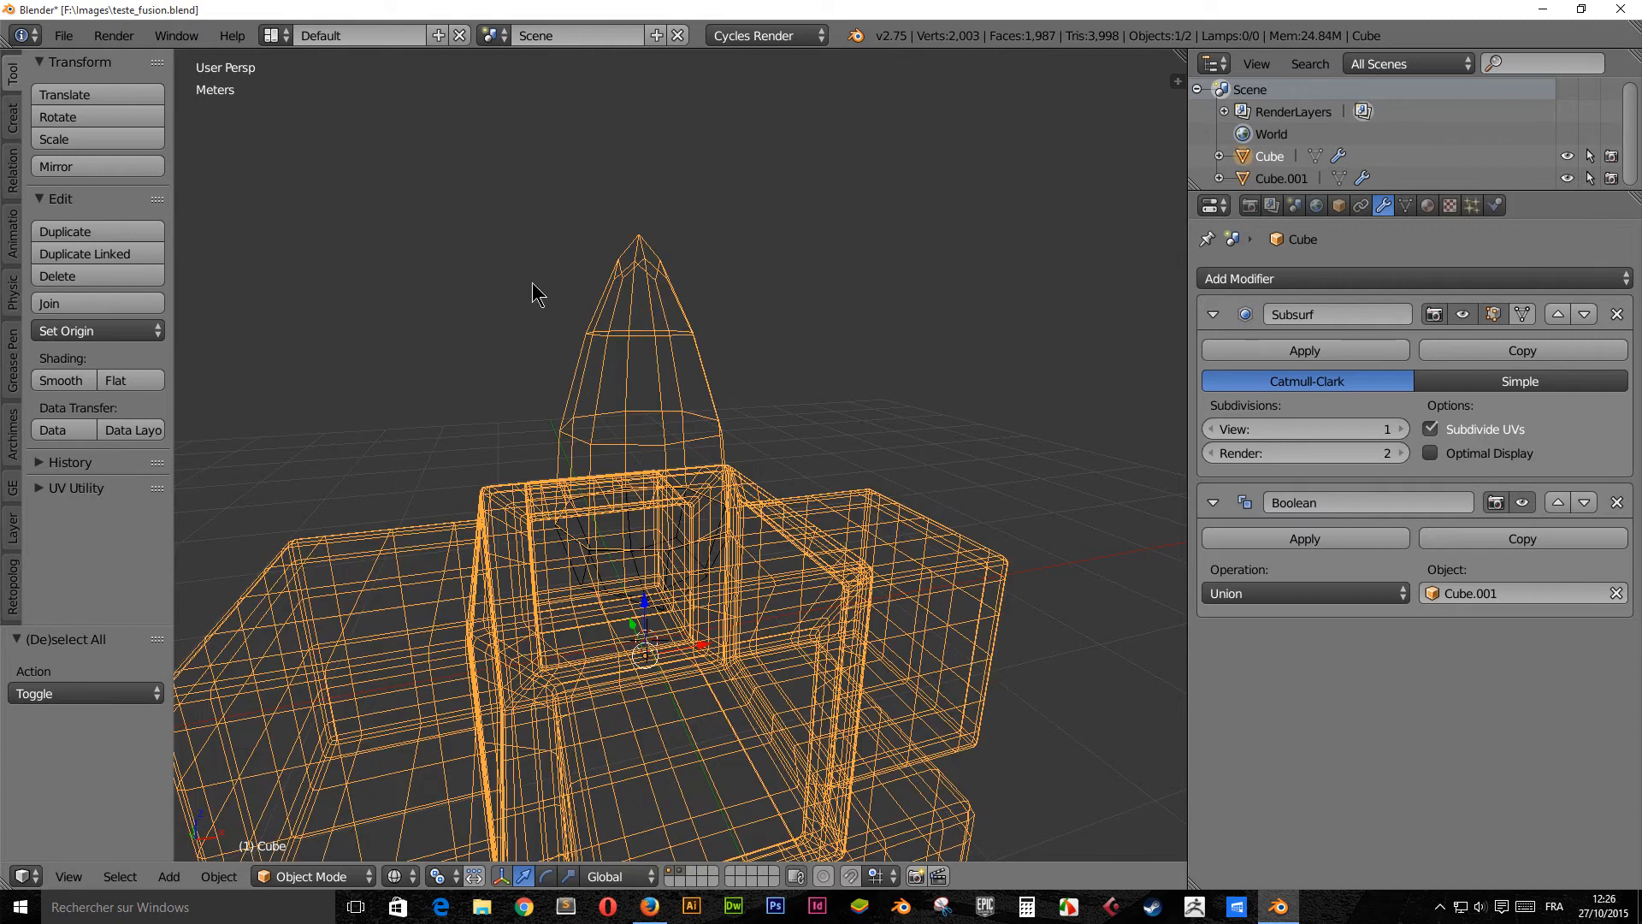
key("g")
left_click(629, 293)
key("ctrl+z")
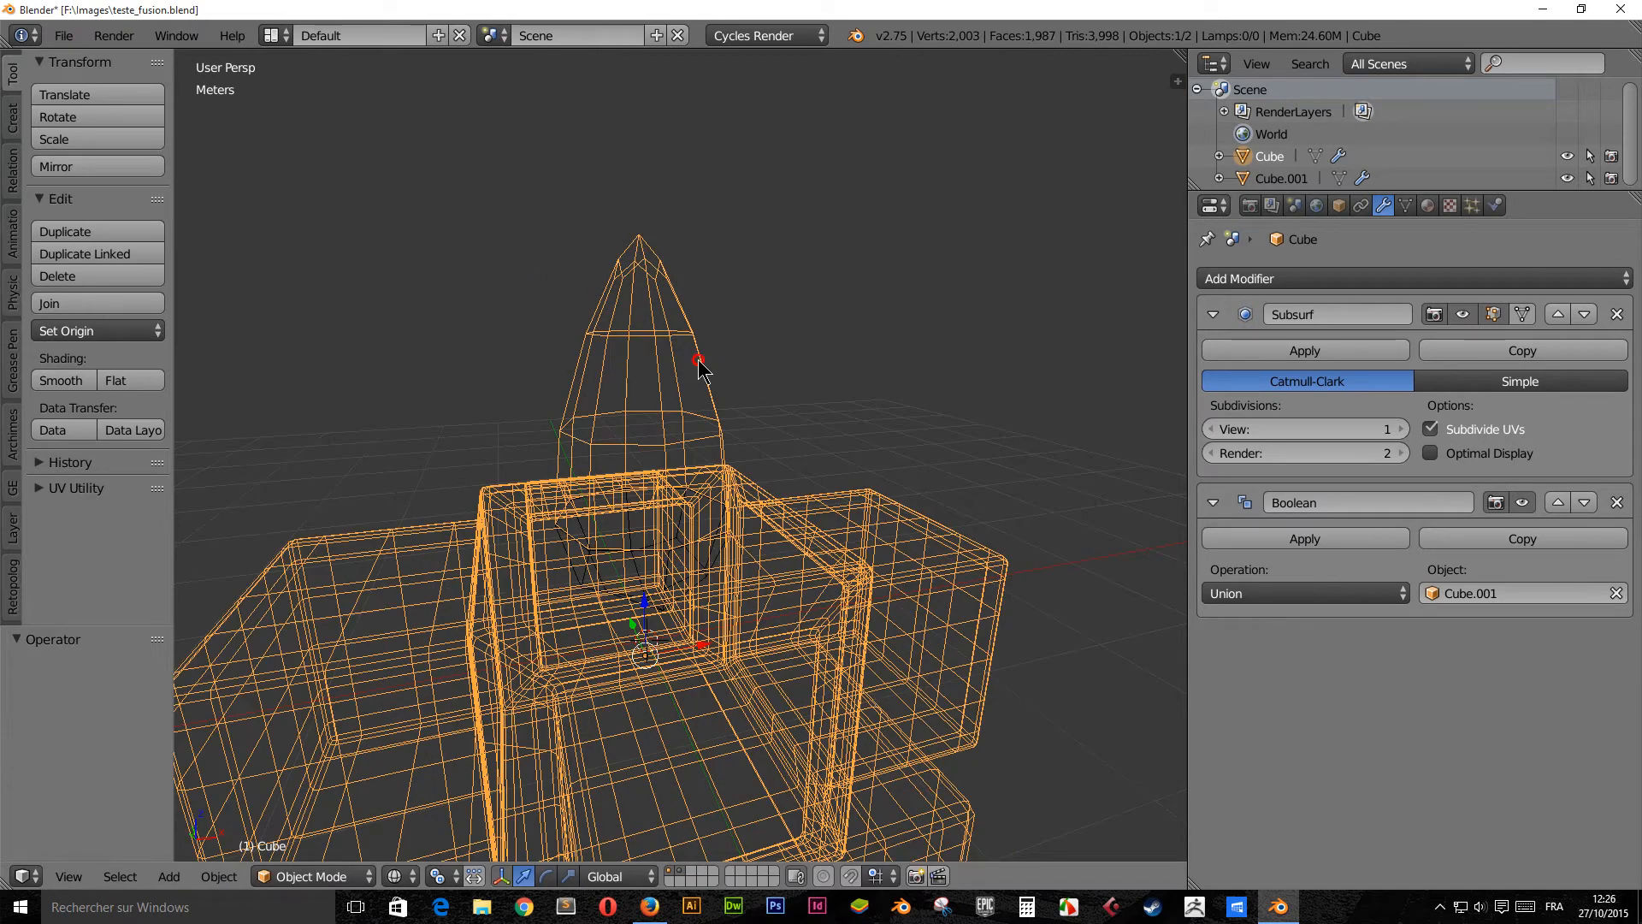
Select the spike object Cube.001, return to solid shading, and set its maximum draw type to Bounds
right_click(701, 366)
key("z")
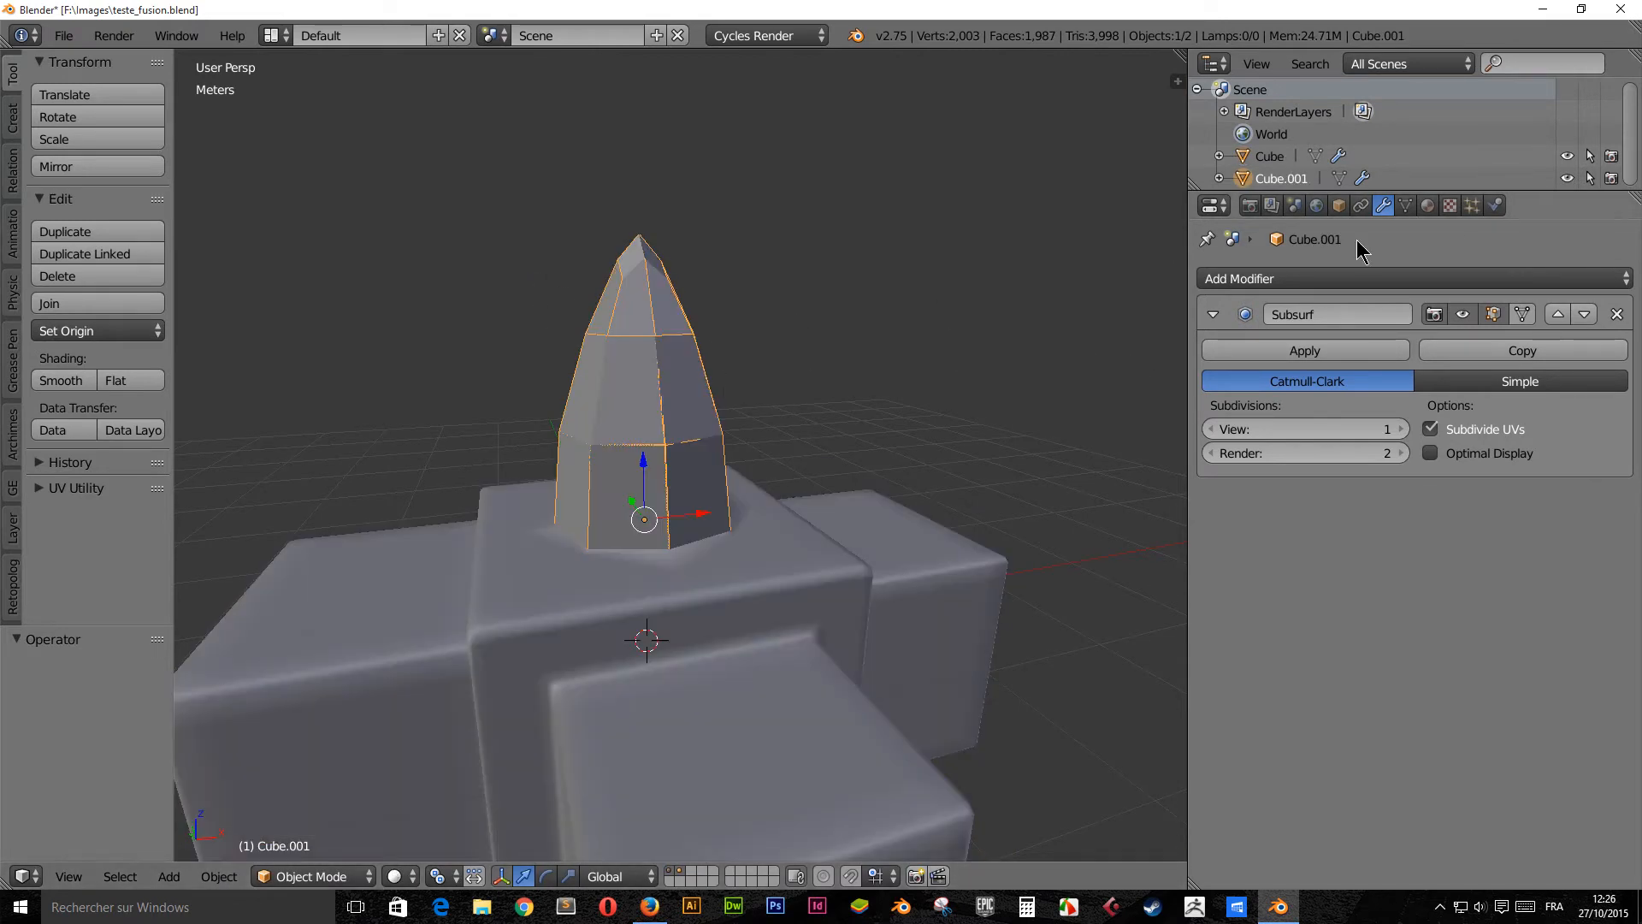
left_click(1339, 207)
left_click(1307, 668)
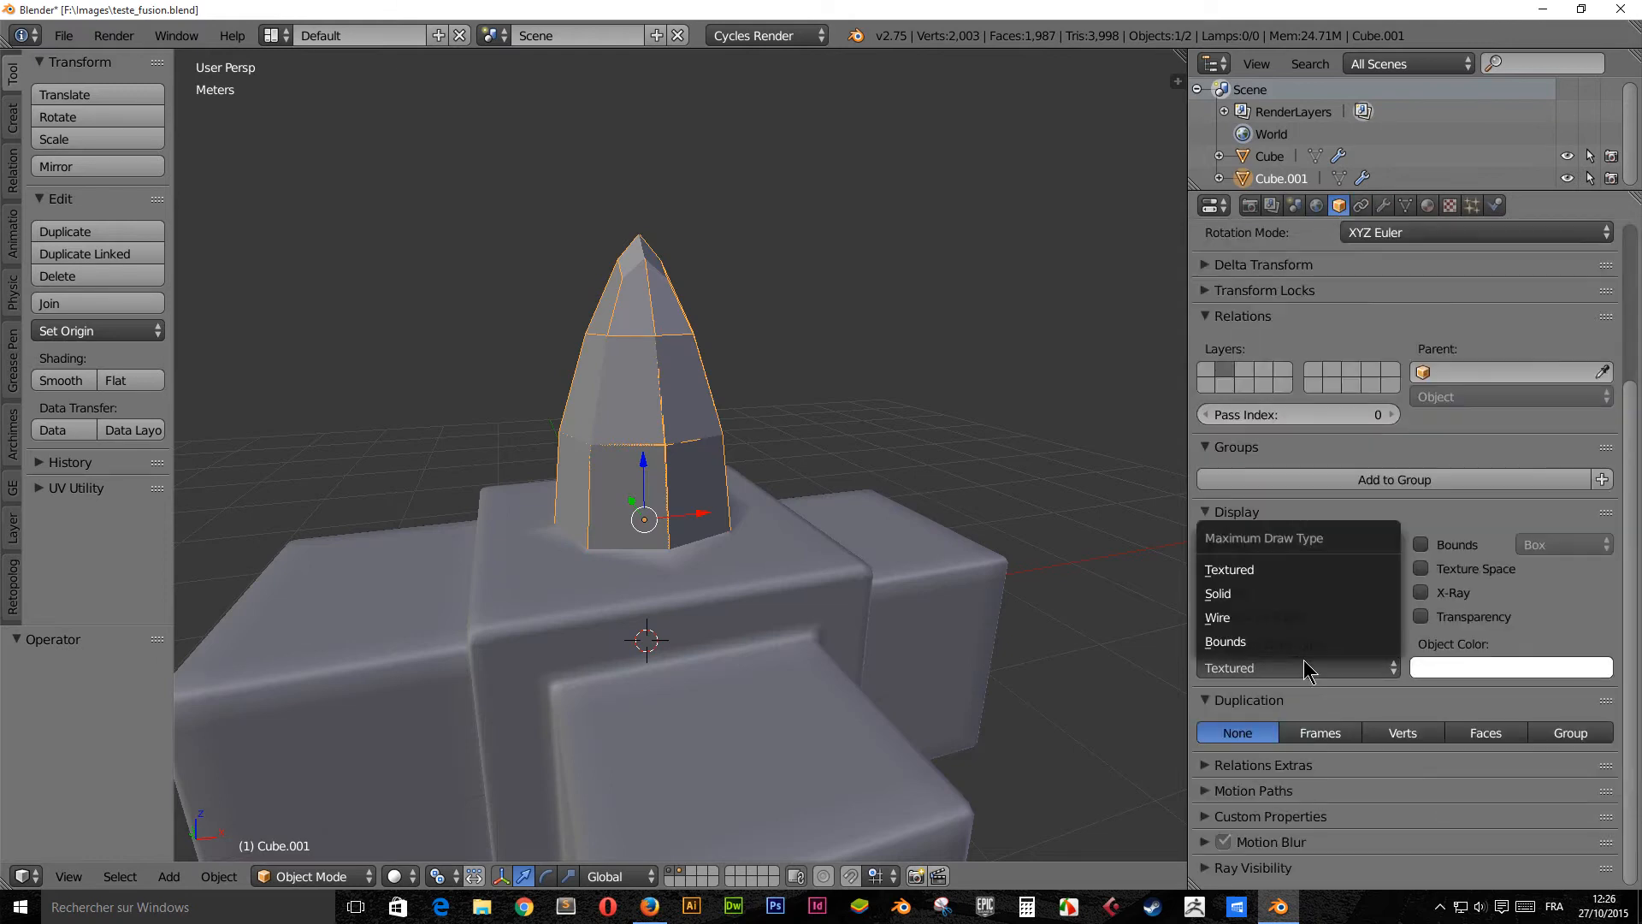
left_click(1240, 643)
Move the spike around over the base block to test the union, and set it on the central block's top
key("g")
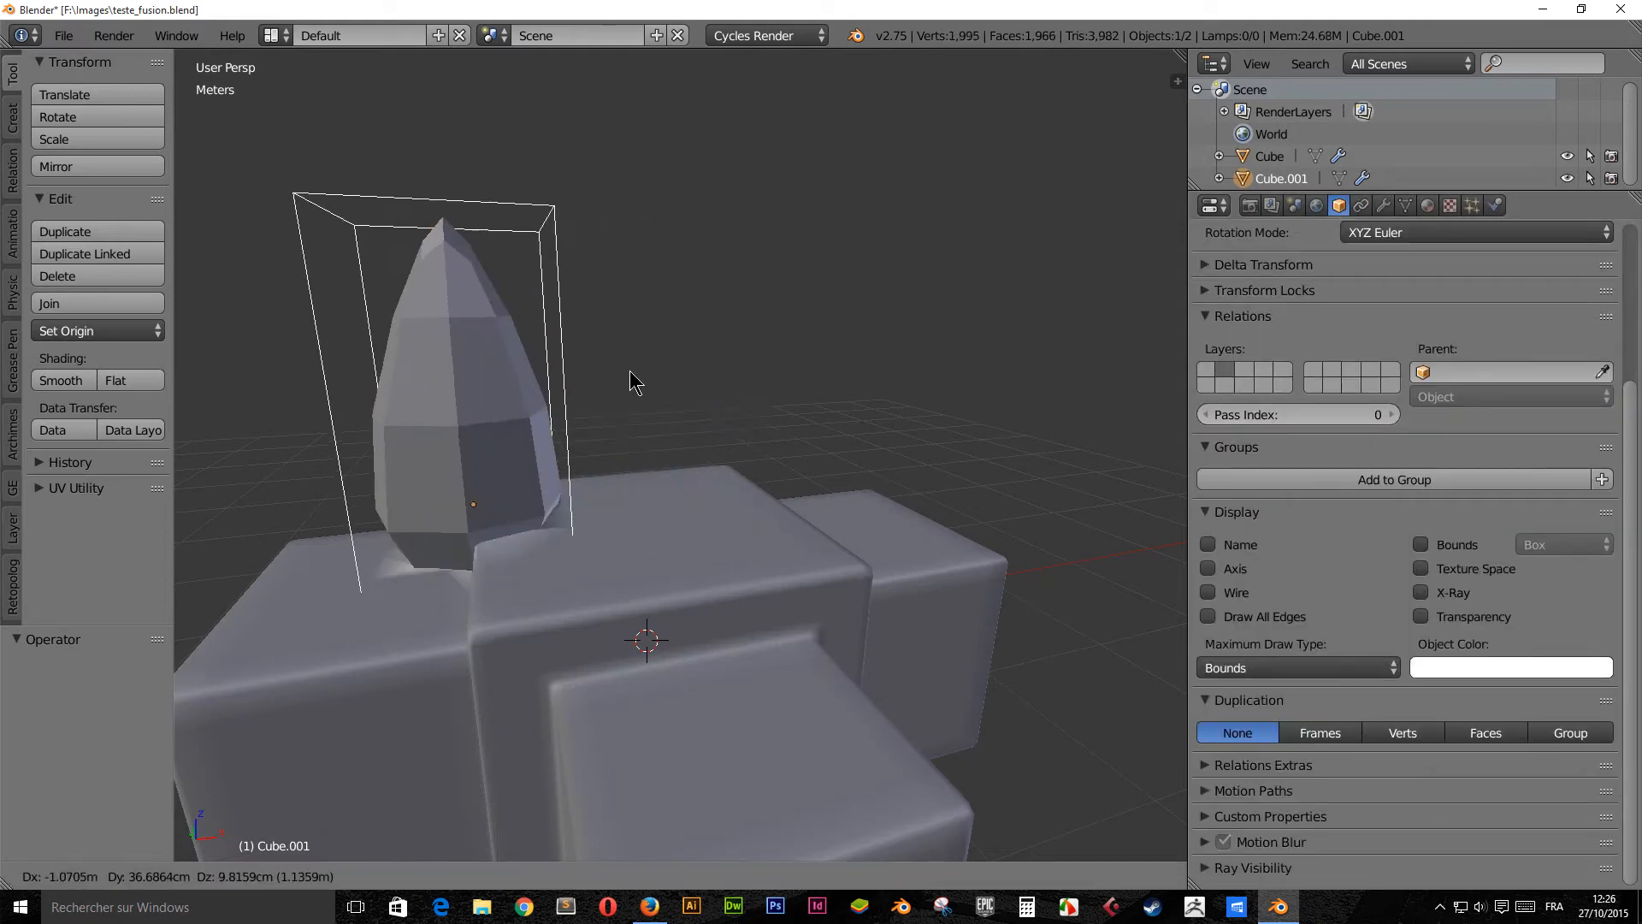
left_click(631, 422)
middle_click_drag(631, 421, 584, 524)
key("g")
left_click(520, 592)
Select the base block and add a second Subdivision Surface modifier after the Boolean
right_click(900, 575)
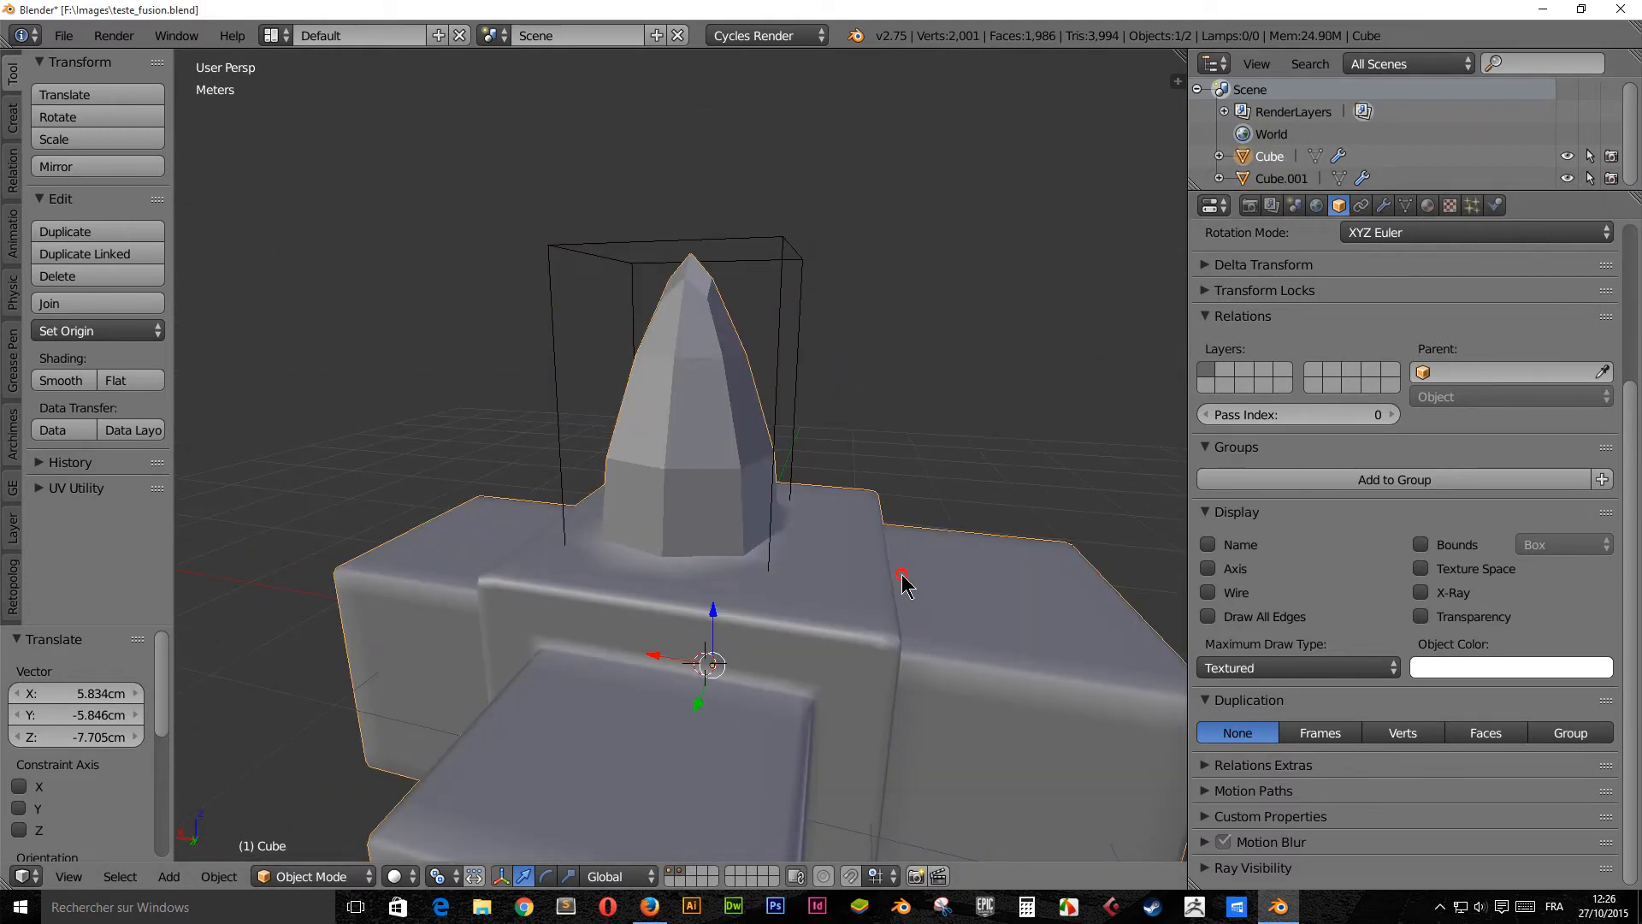
left_click(1382, 206)
left_click(1266, 280)
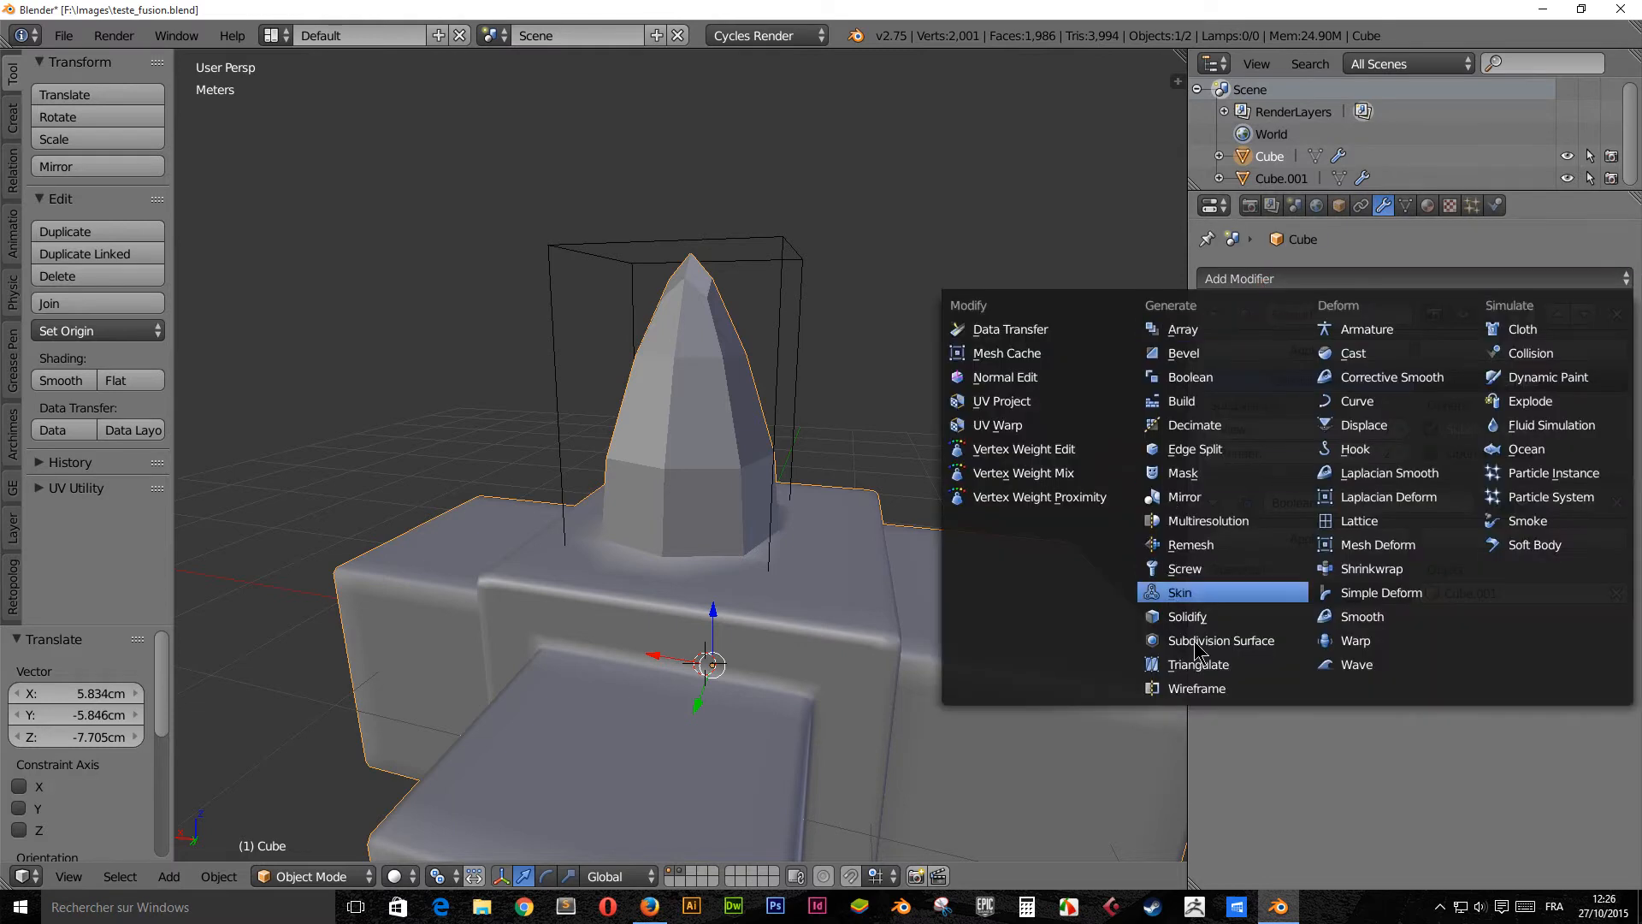
left_click(1244, 642)
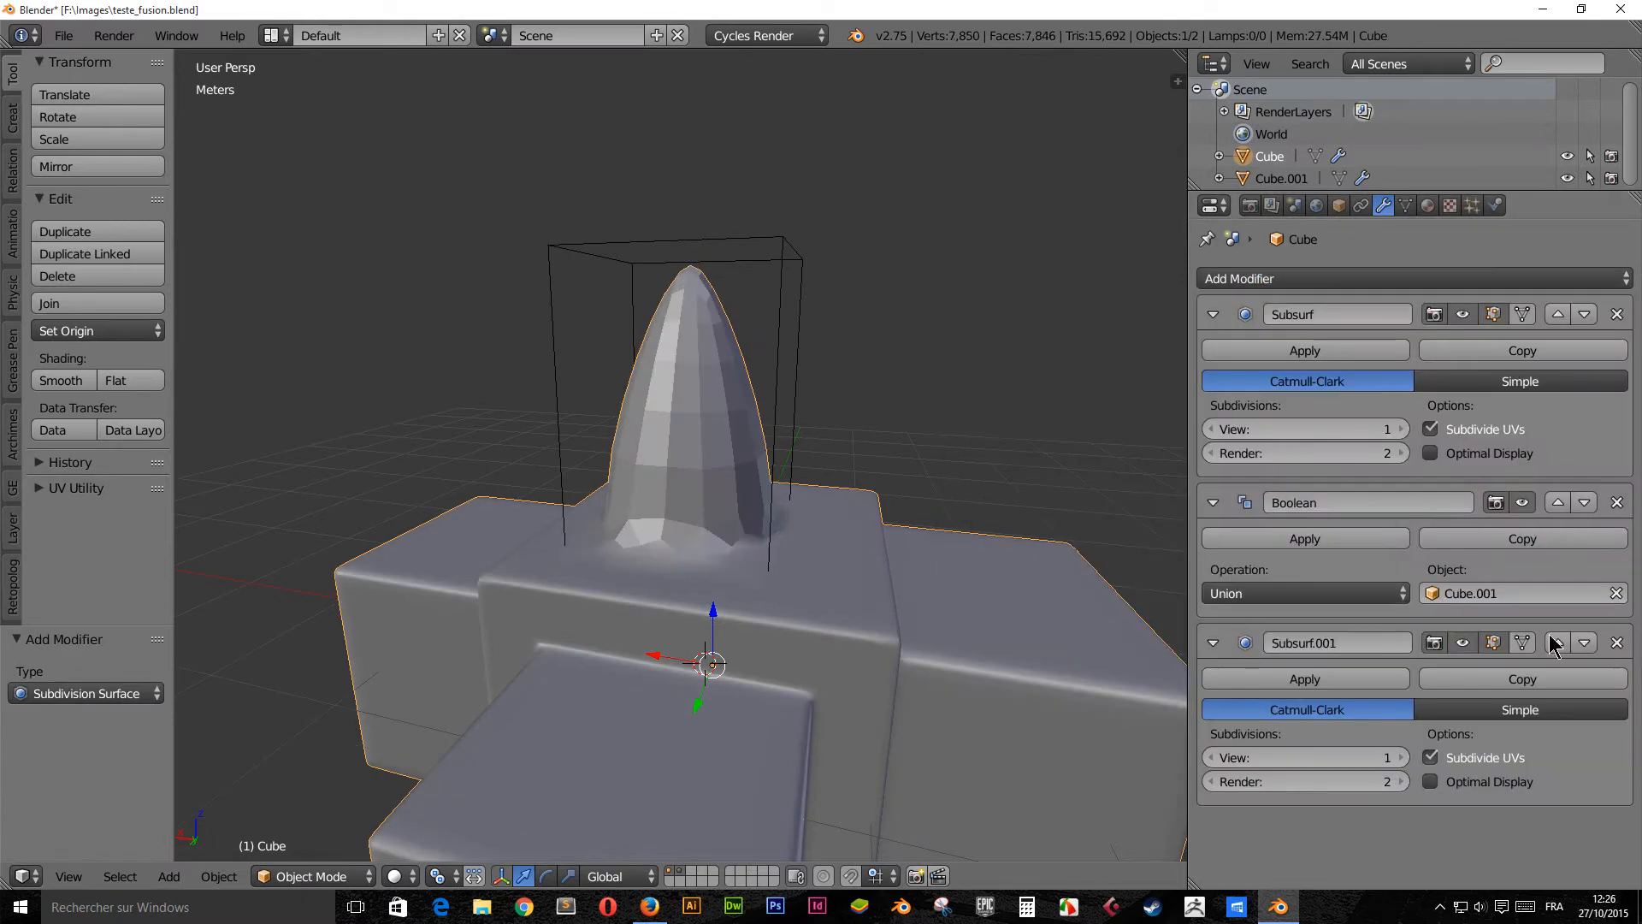
Move the spike to the junction of the central block and one arm, and tilt it outward
middle_click_drag(744, 440, 792, 256)
right_click(787, 267)
key("g")
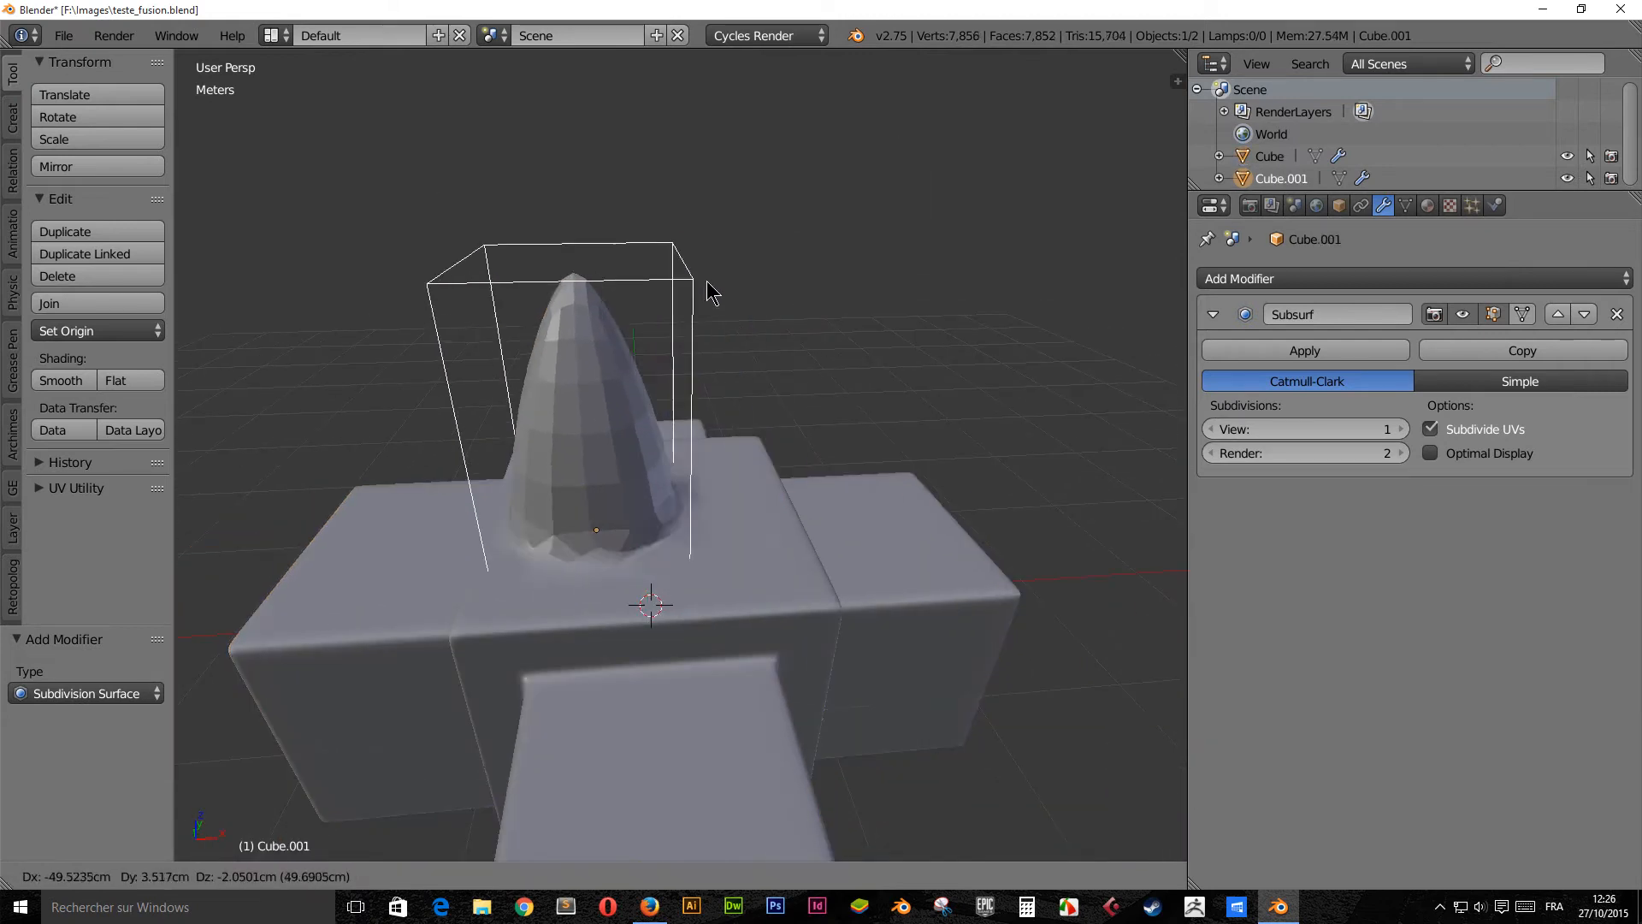
left_click(663, 335)
scroll(676, 316, "up", 3)
key("g")
left_click(629, 355)
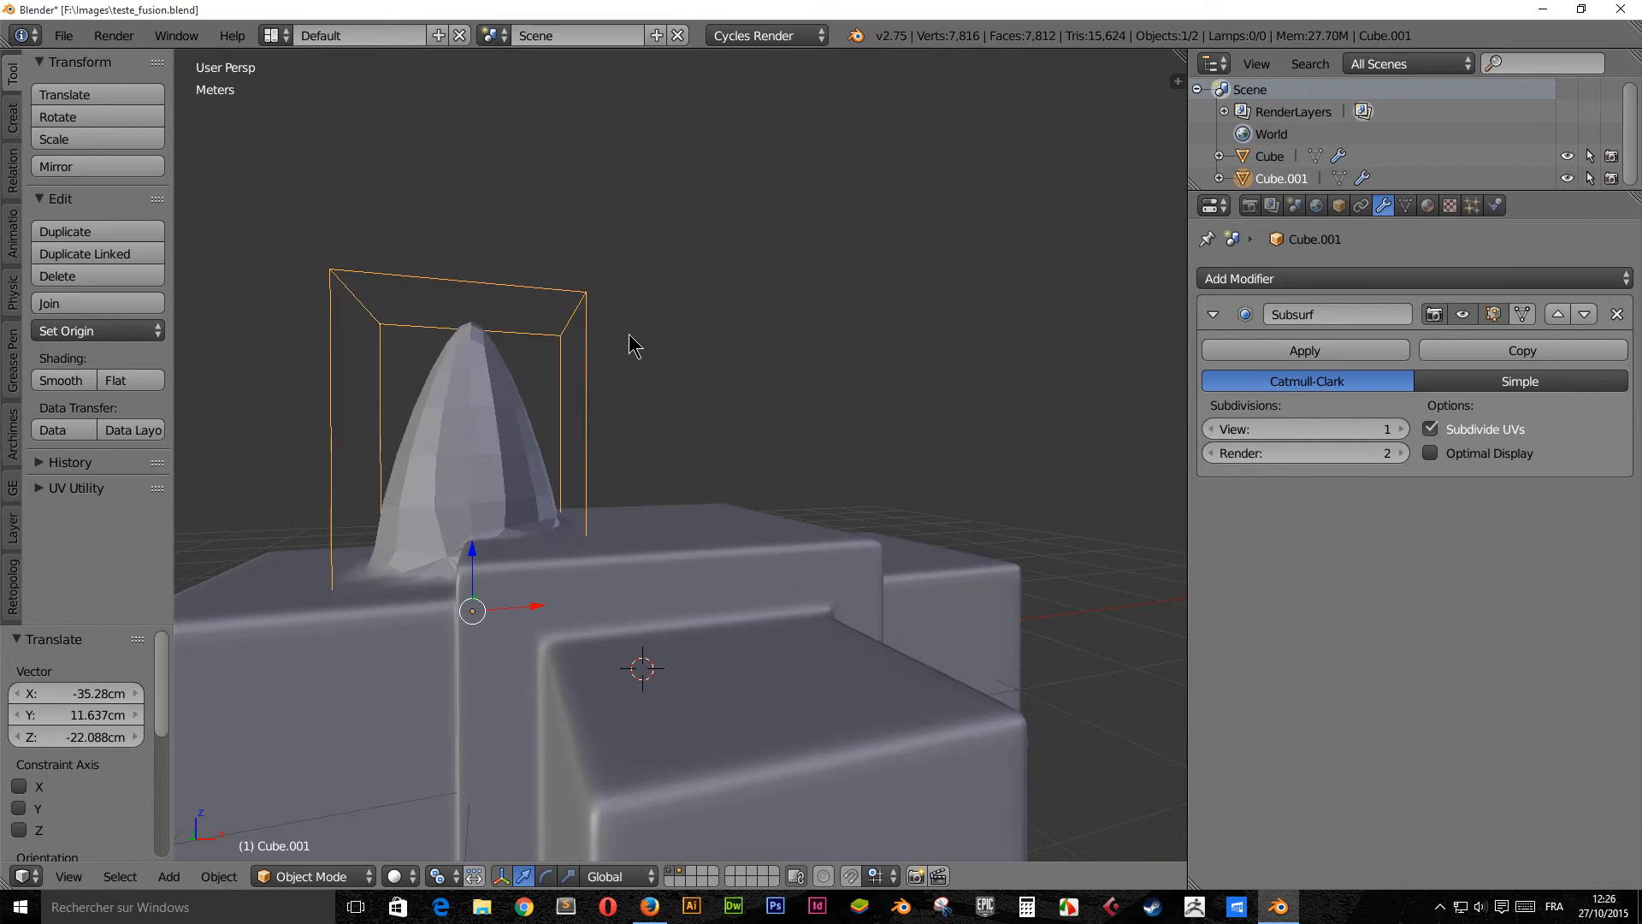
key("r")
left_click(494, 308)
middle_click_drag(494, 308, 398, 455)
middle_click_drag(396, 542, 370, 576)
Duplicate the spike, rotate the copy, and place it on the opposite side of the central block's top
key("shift+d")
left_click(550, 494)
key("r")
left_click(745, 411)
key("g")
left_click(730, 446)
Copy the base block's Boolean modifier and set Cube.002 as the copy's object
right_click(647, 578)
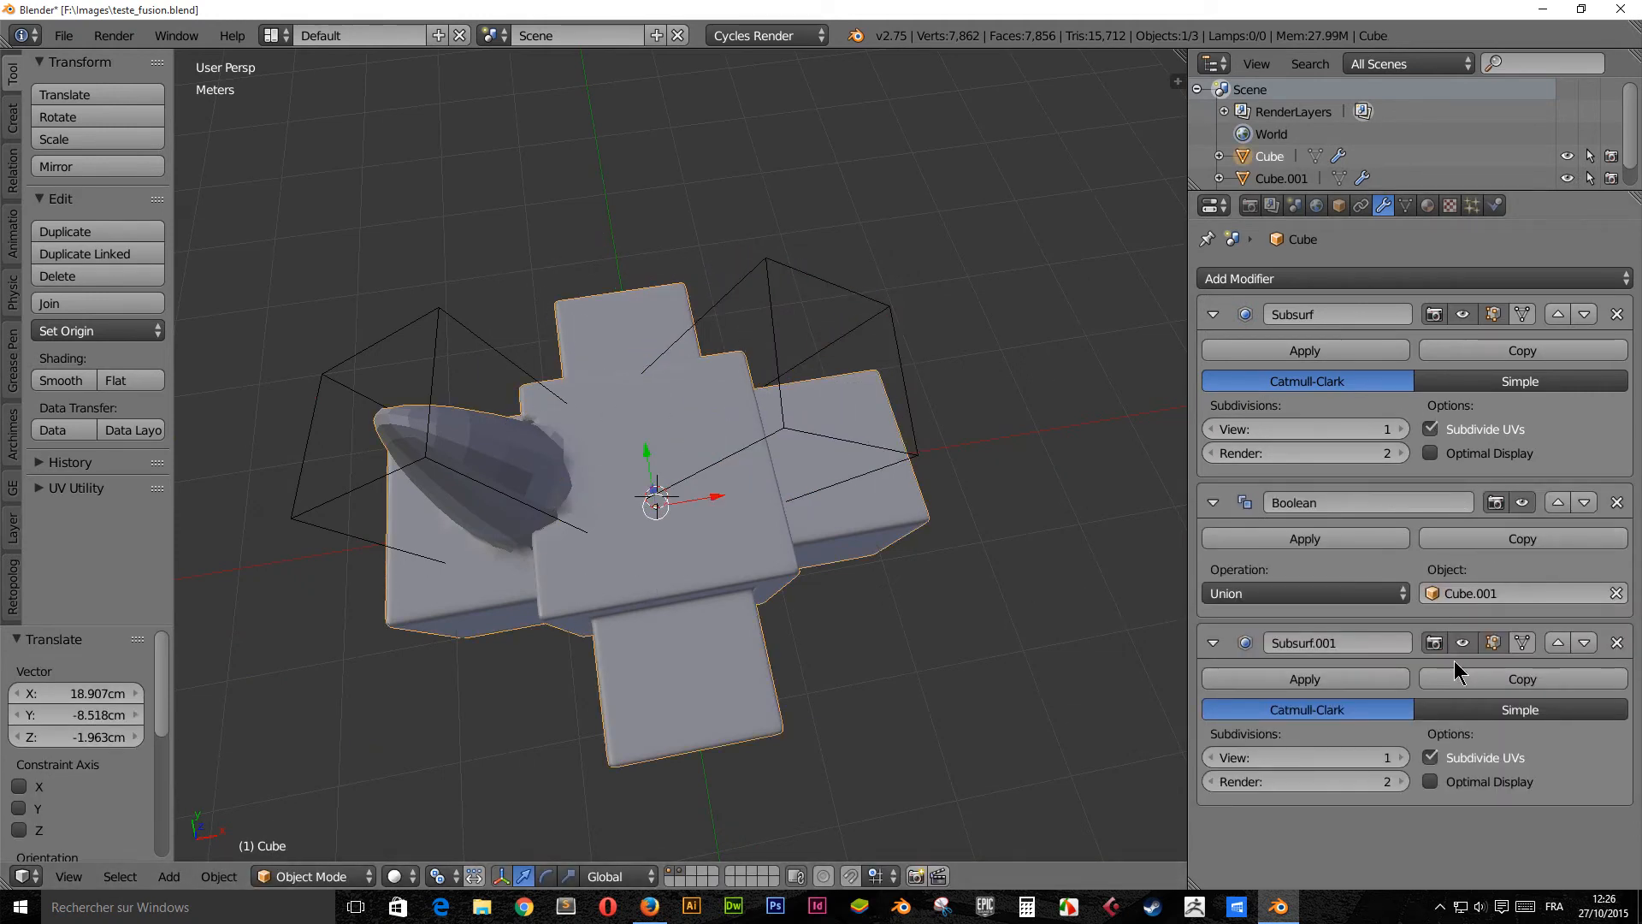
left_click(1542, 544)
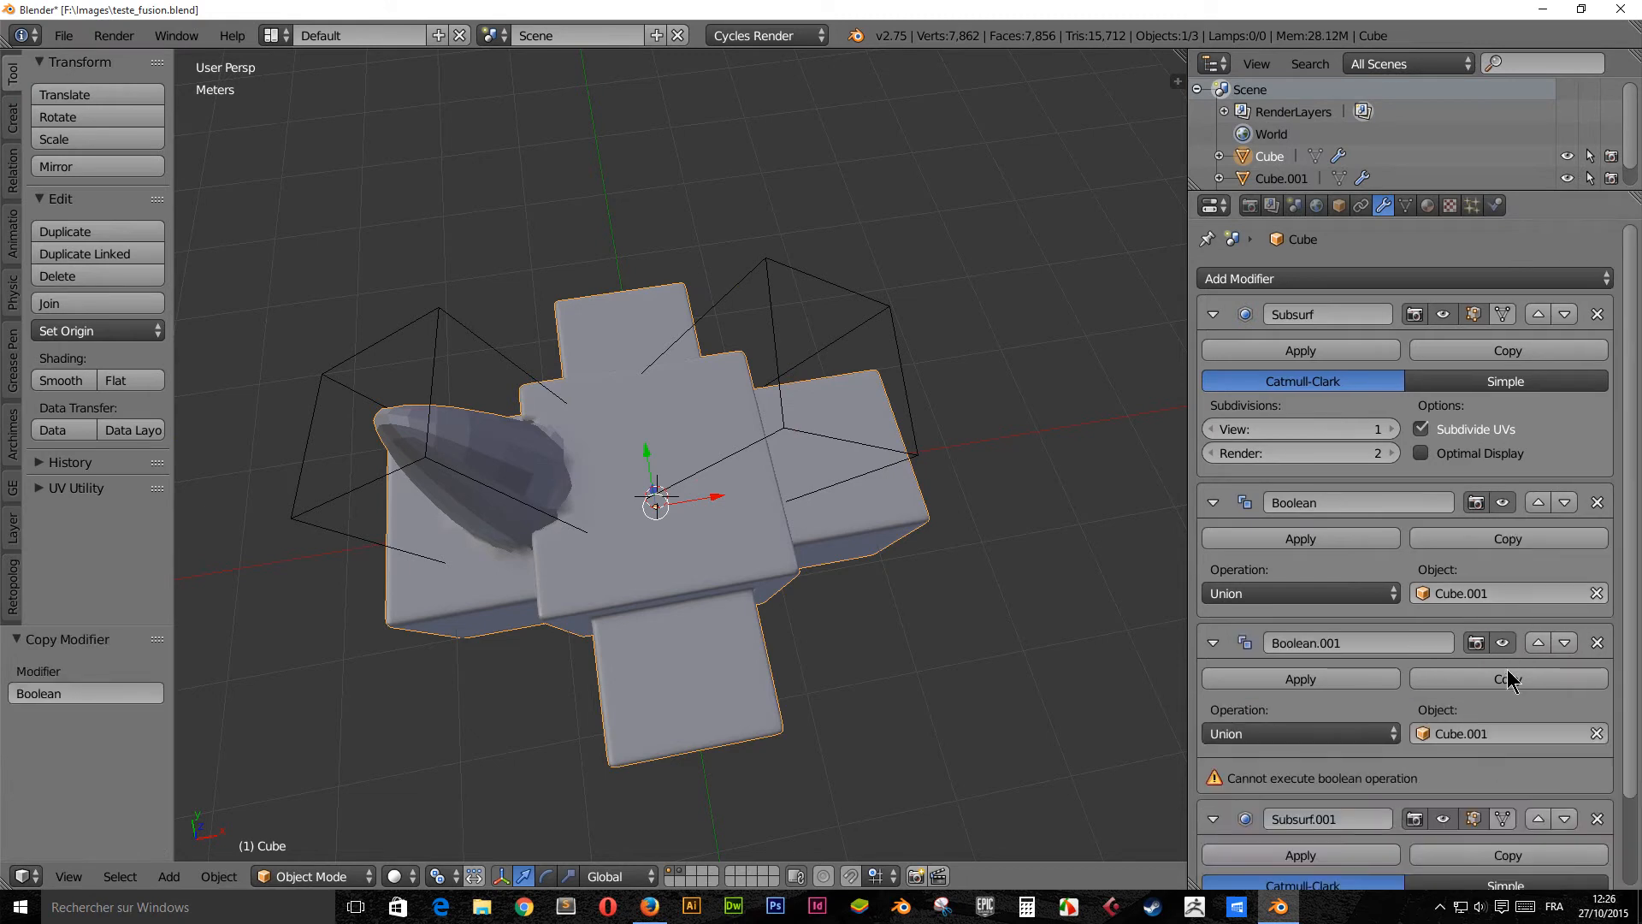
left_click(1530, 734)
left_click(1462, 527)
Select the duplicate spike and reposition it at the edge between the central block and its neighbouring arm
middle_click_drag(758, 568, 806, 655)
right_click(895, 451)
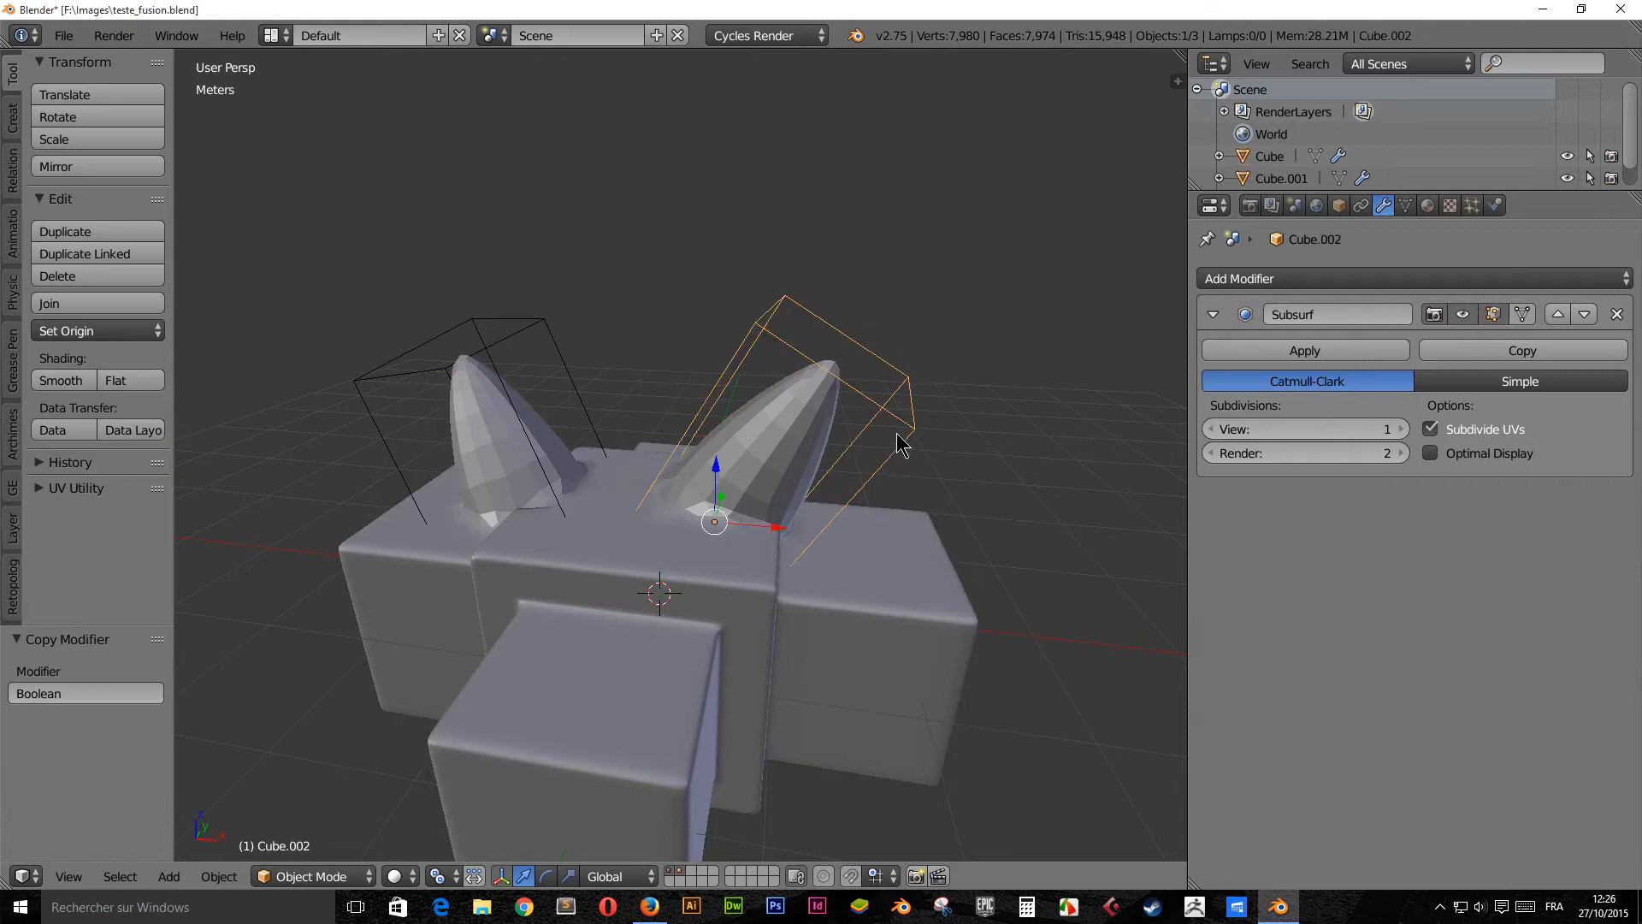
key("g")
left_click(922, 516)
middle_click_drag(923, 517, 717, 503)
mouse_move(749, 379)
middle_mouse_down()
mouse_move(587, 502)
mouse_move(586, 623)
mouse_move(785, 593)
mouse_move(749, 557)
mouse_move(726, 480)
mouse_move(979, 332)
mouse_move(1005, 425)
middle_mouse_up()
key("z")
key("z")
mouse_move(844, 556)
middle_mouse_down()
mouse_move(784, 506)
mouse_move(861, 520)
mouse_move(611, 544)
mouse_move(616, 581)
mouse_move(378, 633)
mouse_move(542, 510)
mouse_move(632, 479)
mouse_move(777, 377)
mouse_move(678, 517)
mouse_move(674, 627)
mouse_move(667, 548)
mouse_move(694, 389)
mouse_move(660, 367)
middle_mouse_up()
key("g")
left_click(598, 498)
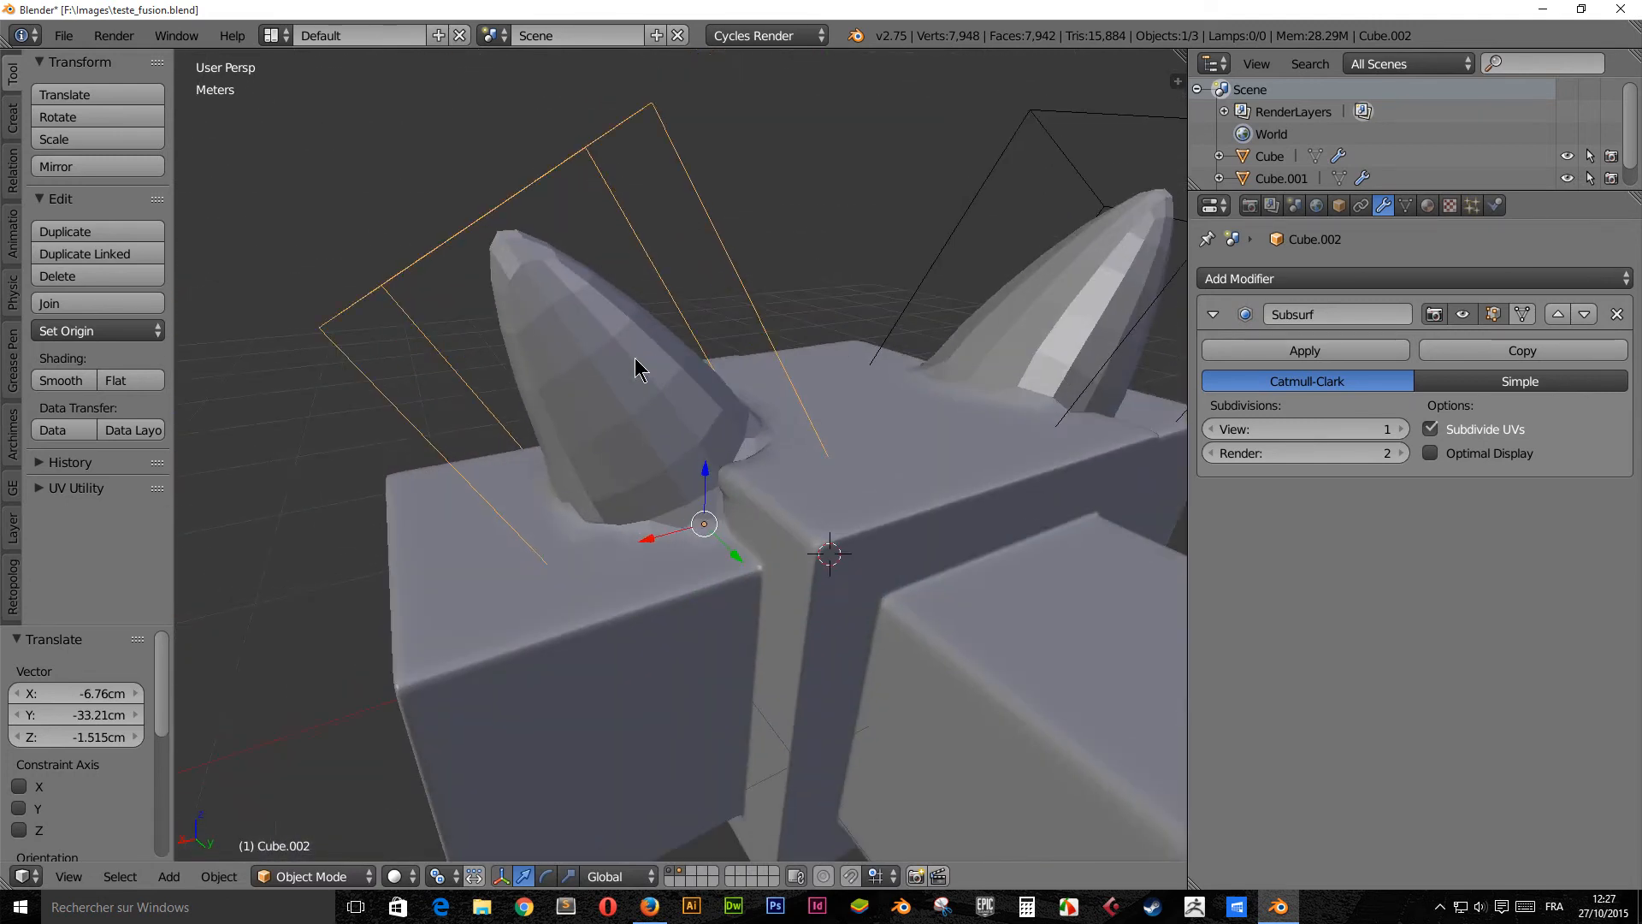
Scale the duplicate spike, move it about -29 cm along X and 22 cm along Z, and rotate it
scroll(659, 367, "up", 3)
middle_click_drag(817, 522, 577, 330)
key("s")
left_click(843, 499)
scroll(865, 444, "down", 3)
key("g")
left_click(554, 386)
key("r")
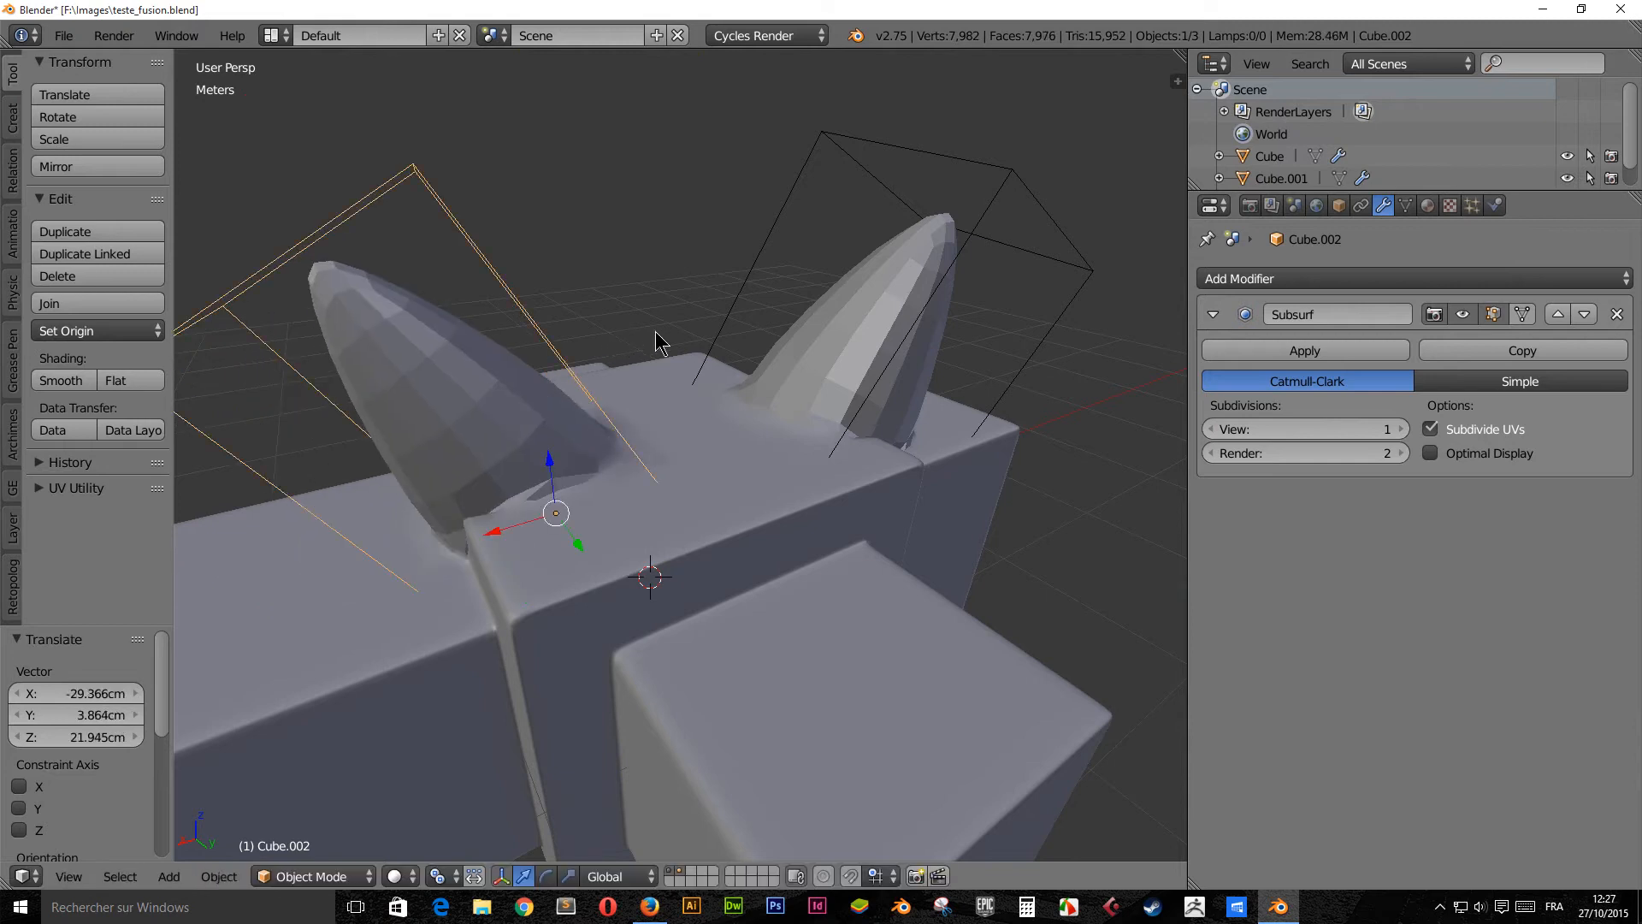
left_click(638, 393)
Shift the duplicate spike about -2 cm along X, -6 cm along Y and 10 cm along Z
middle_click_drag(638, 393, 831, 461)
scroll(709, 415, "down", 3)
middle_click_drag(686, 543, 722, 565)
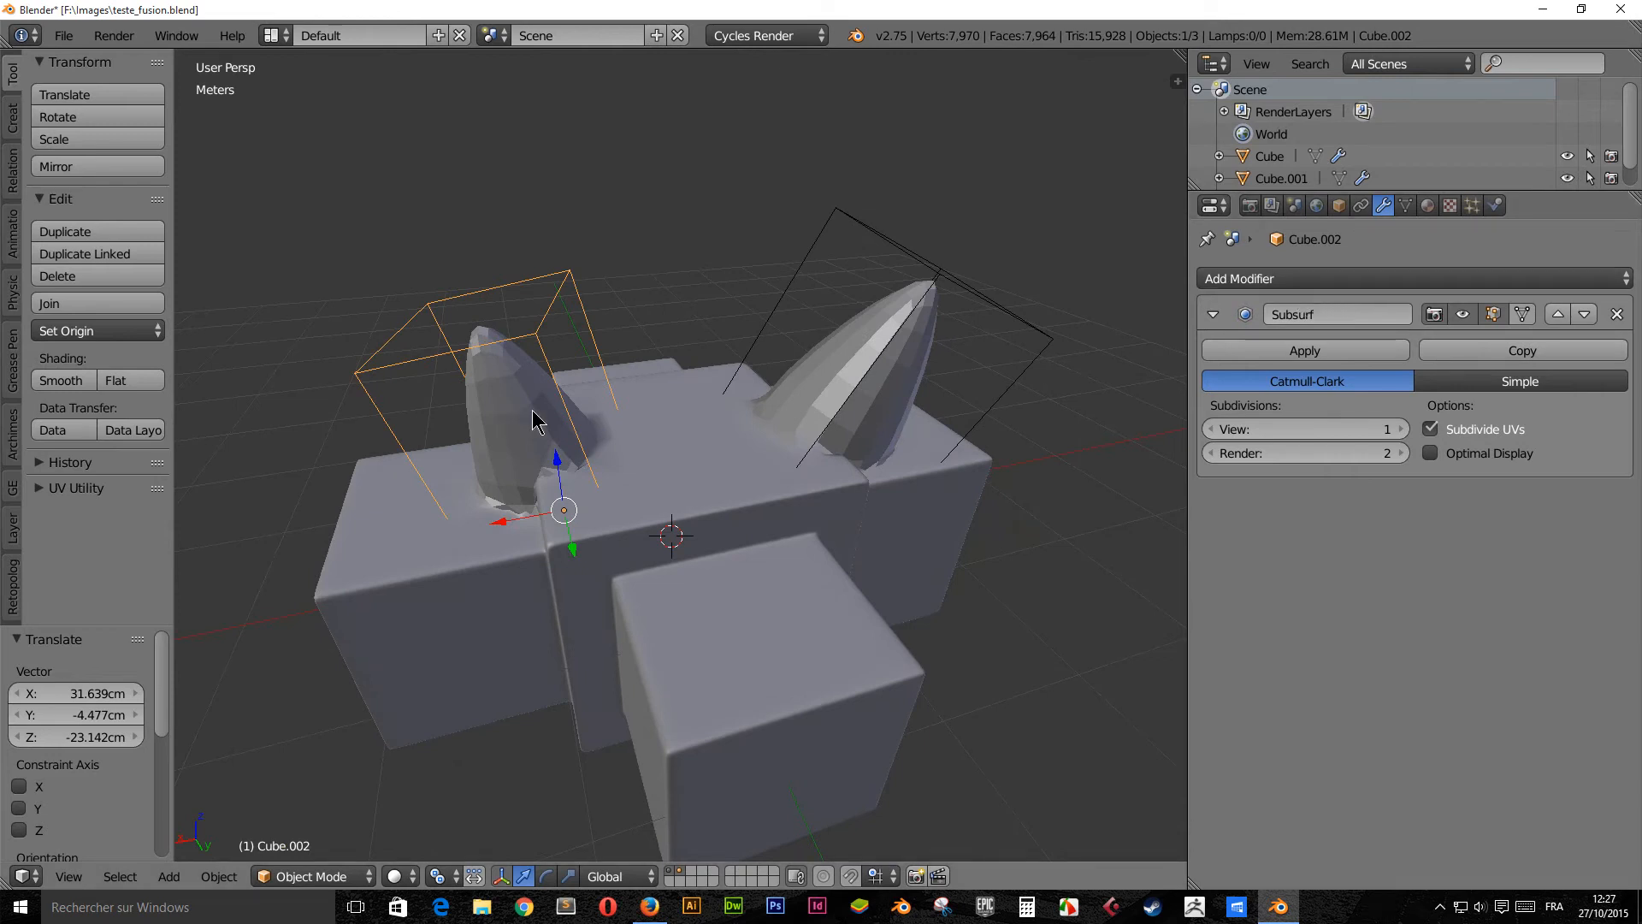
key("g")
left_click(582, 438)
middle_click_drag(581, 438, 513, 431)
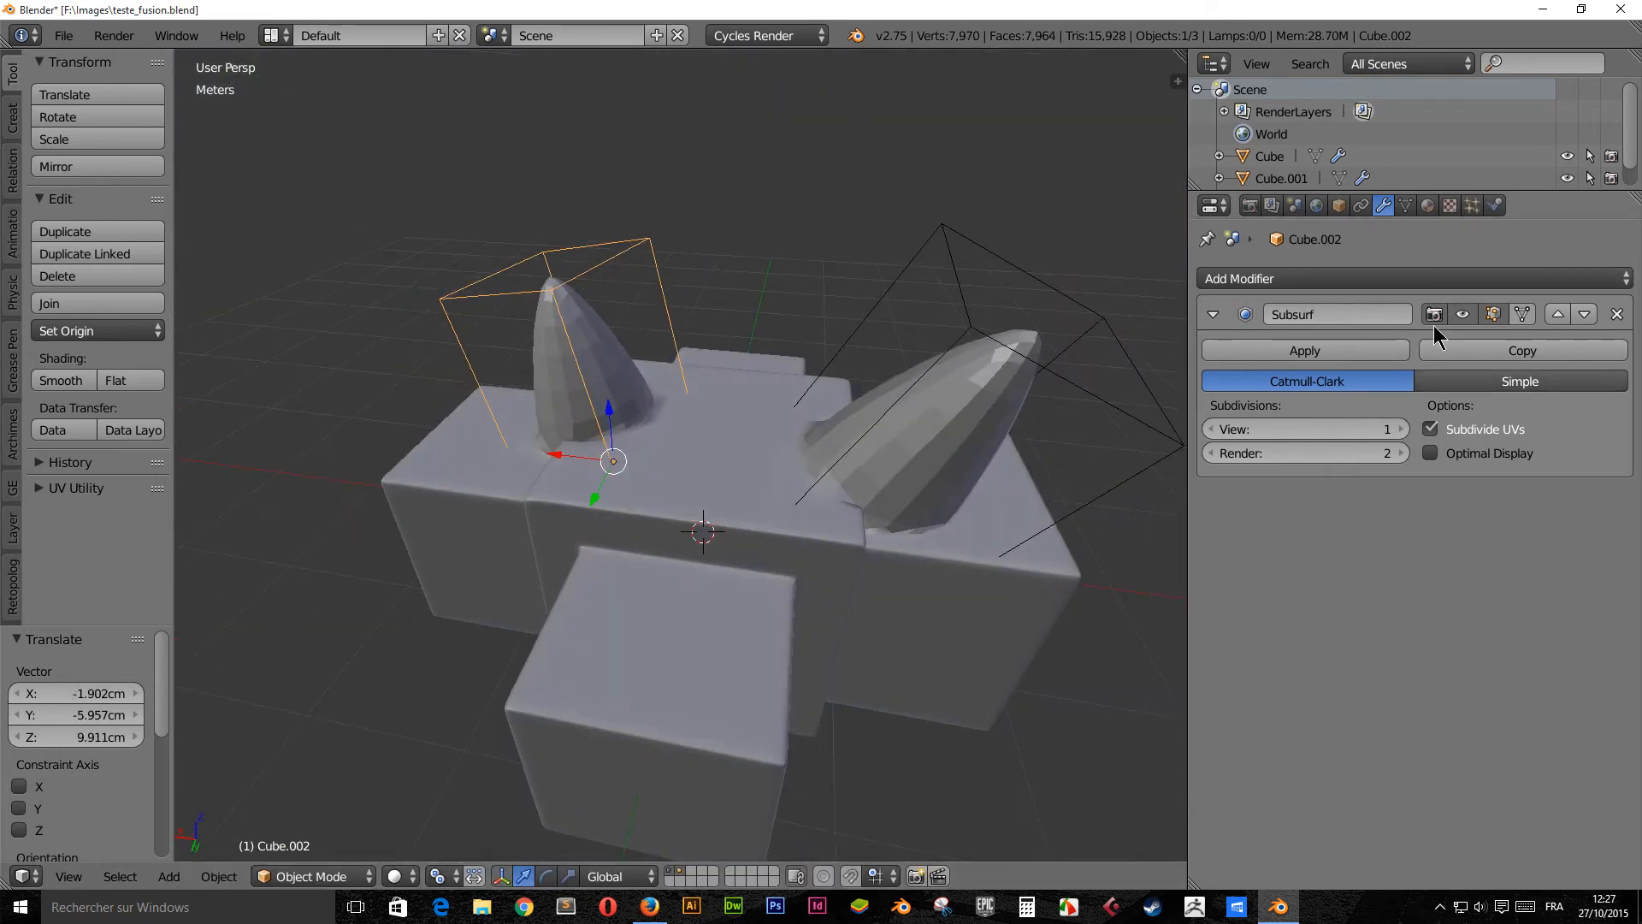
Add a Shrinkwrap modifier to the duplicate spike with the base block Cube as its target
left_click(1409, 279)
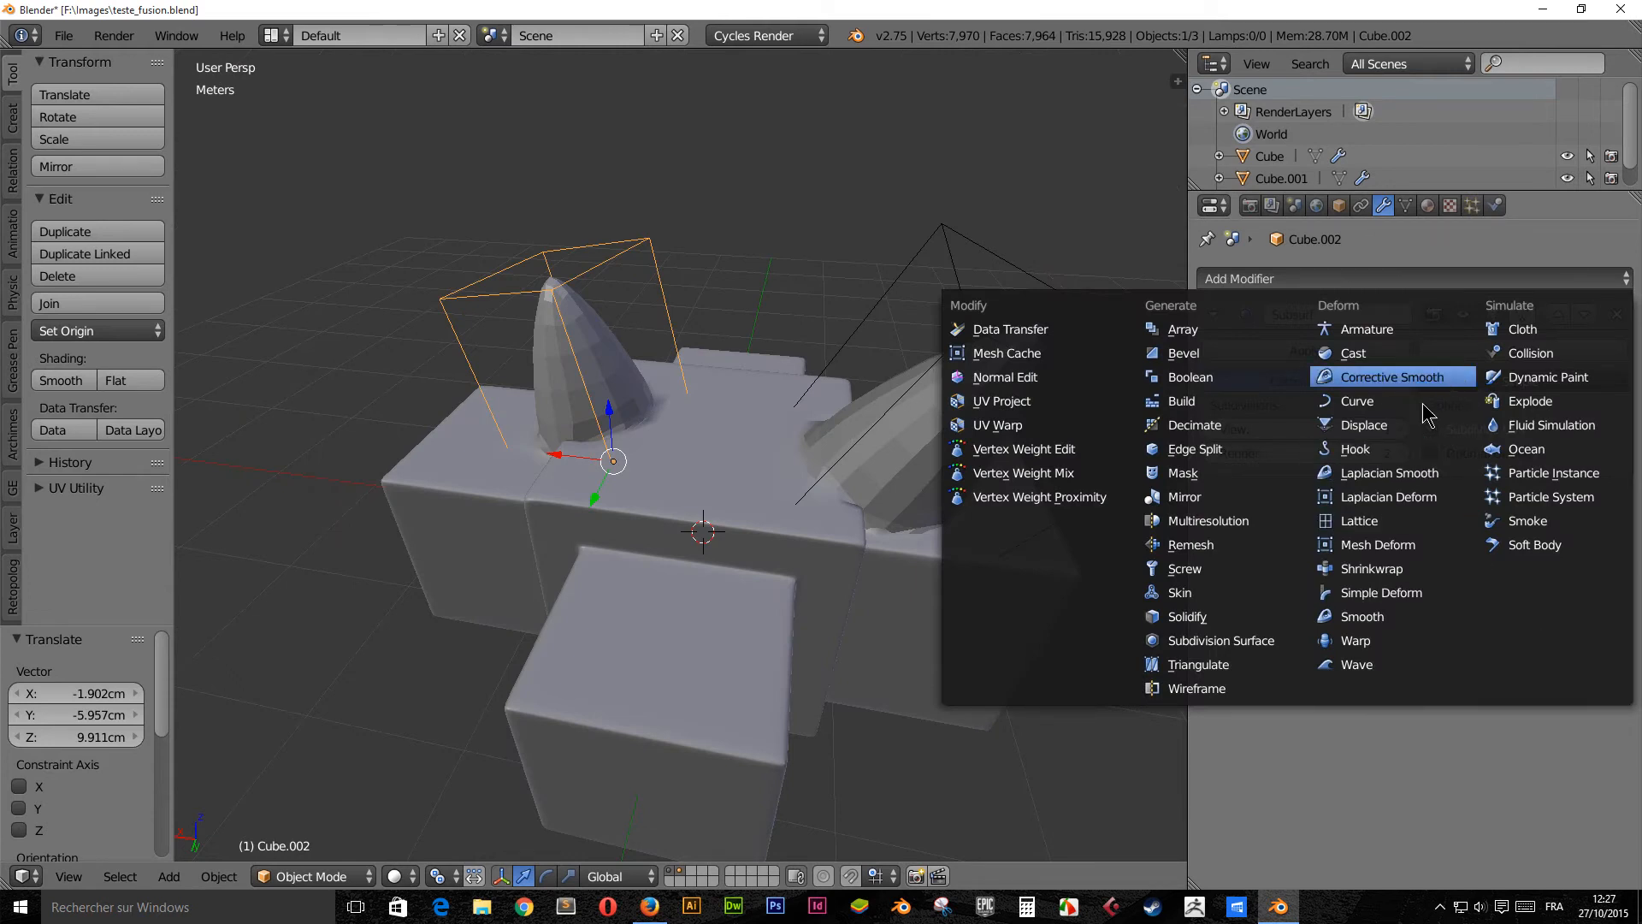
left_click(1411, 576)
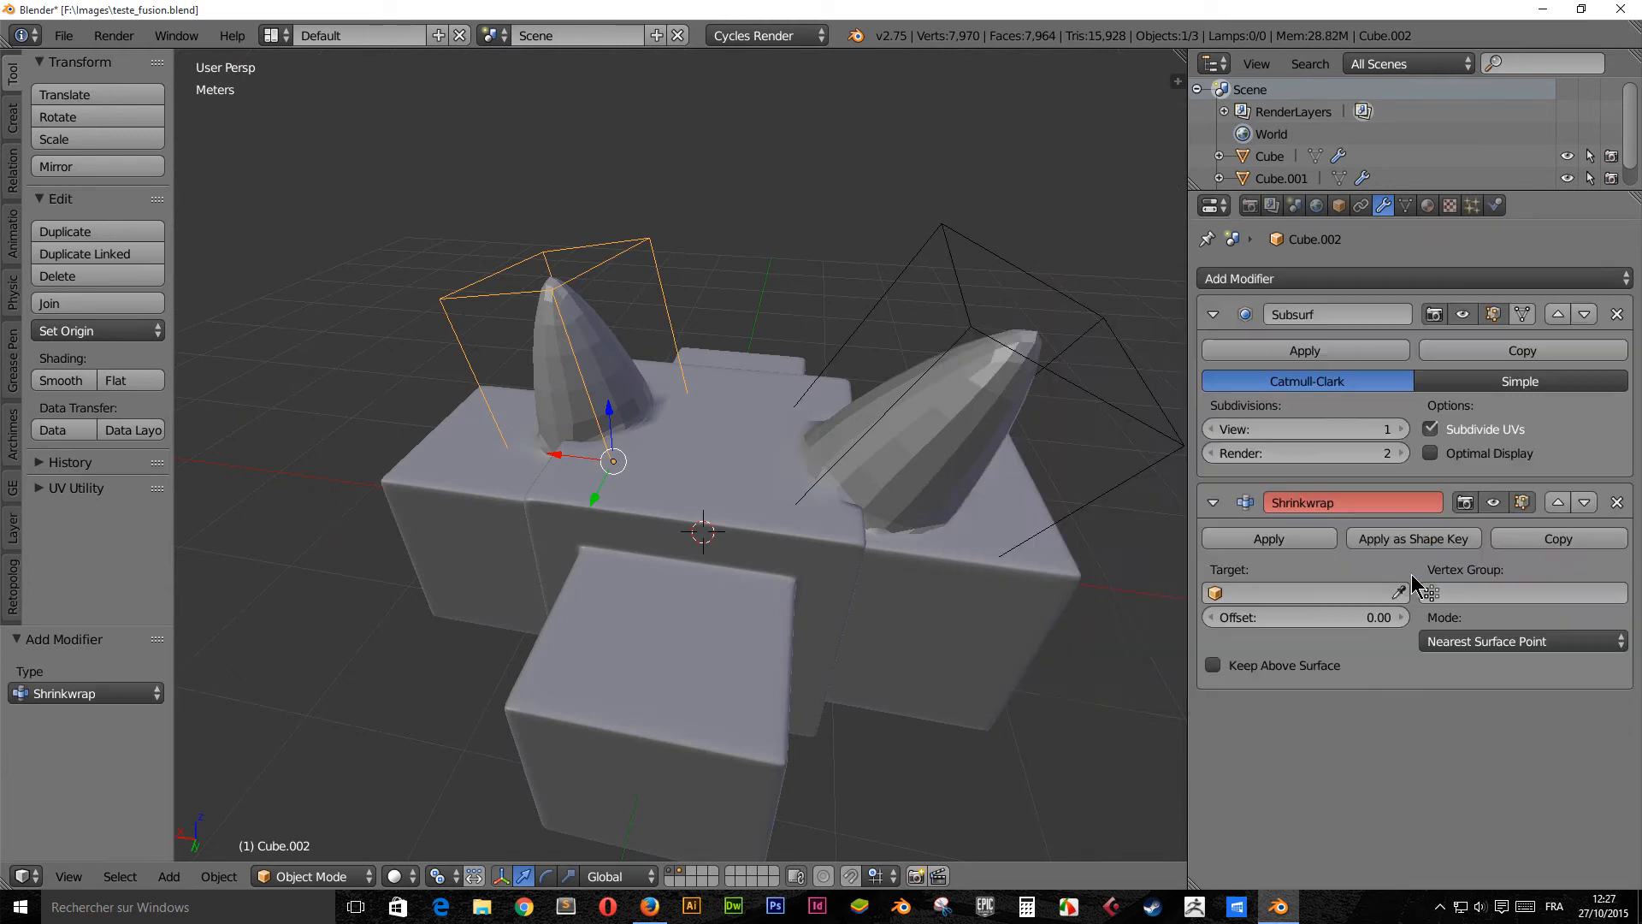
left_click(1459, 592)
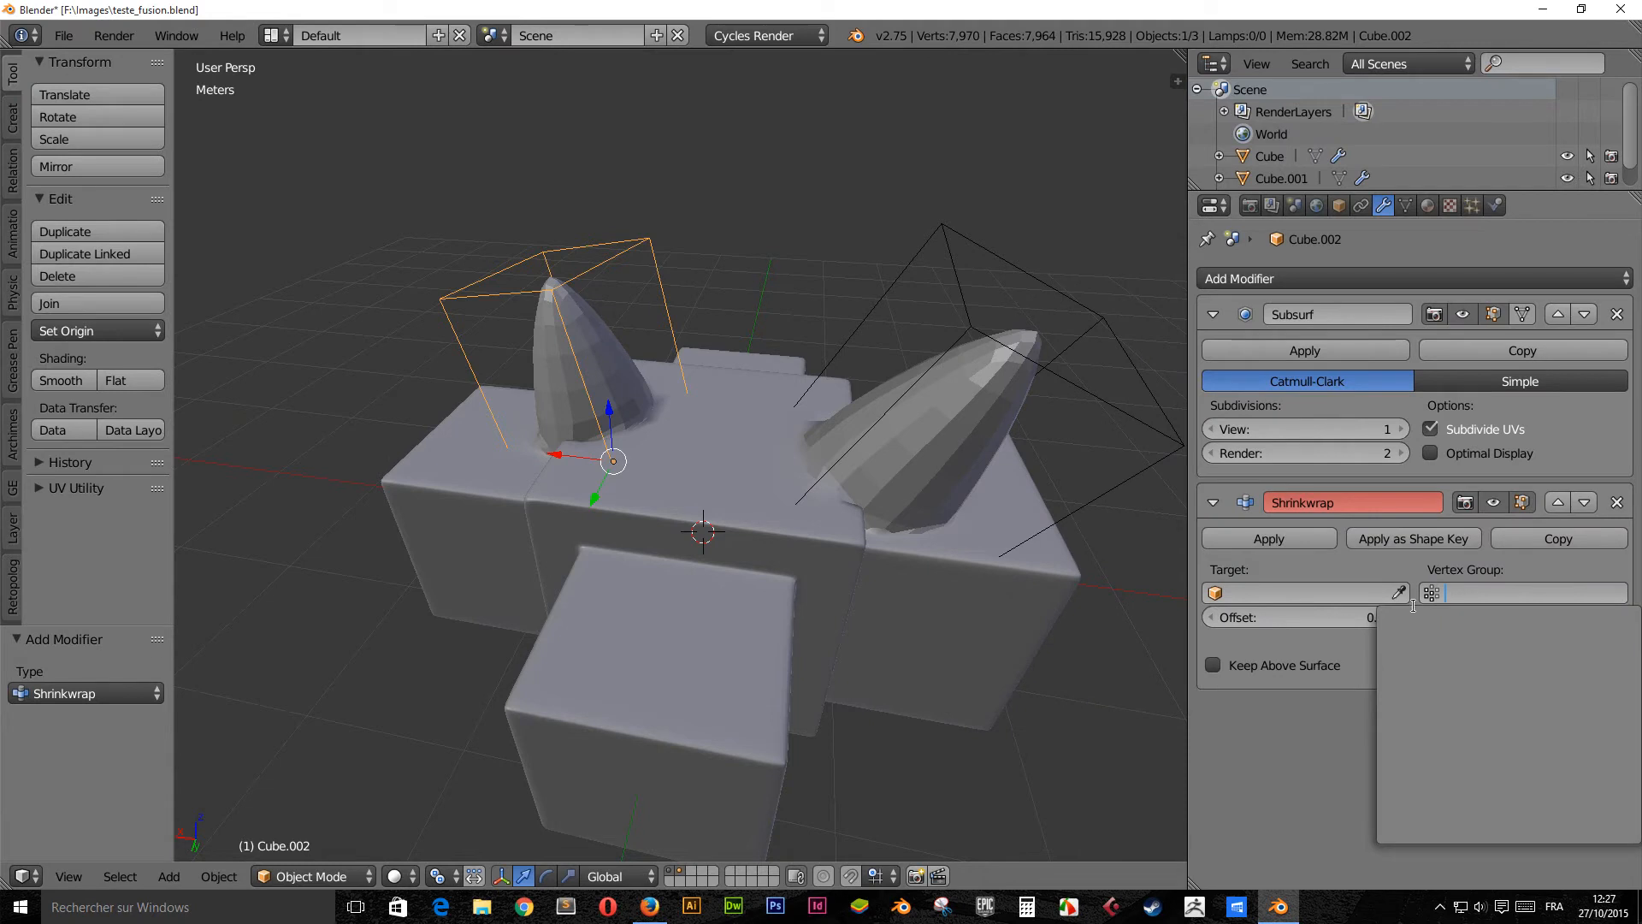
left_click(1317, 590)
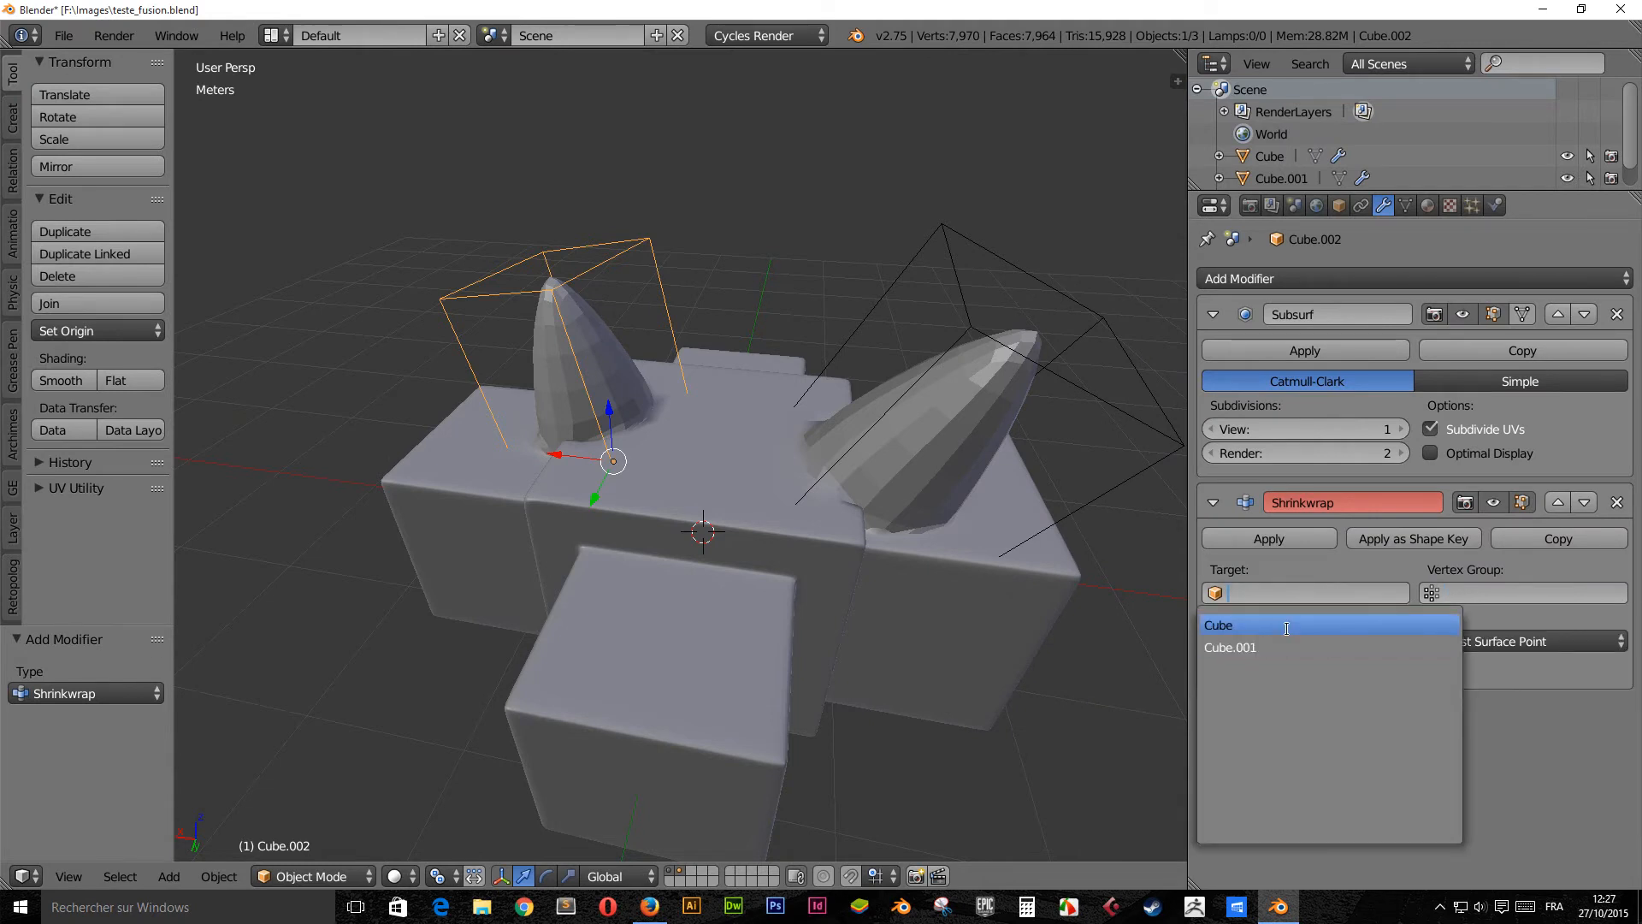
left_click(1301, 622)
middle_click_drag(624, 491, 678, 473)
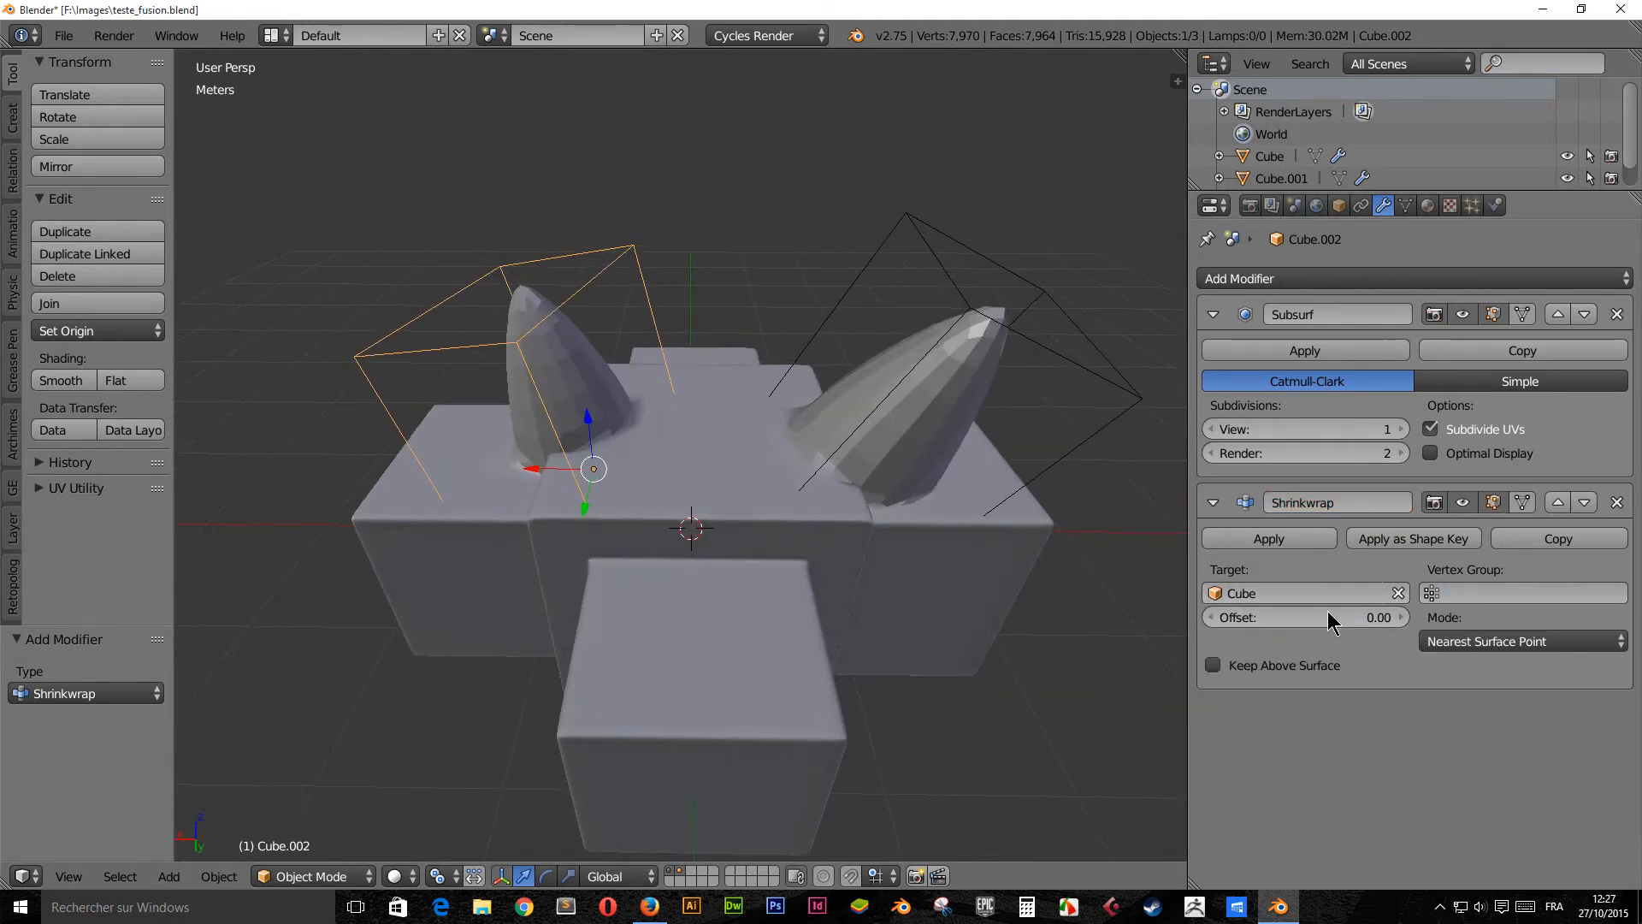
Set the Shrinkwrap mode to Project and cull back faces
left_click(1512, 641)
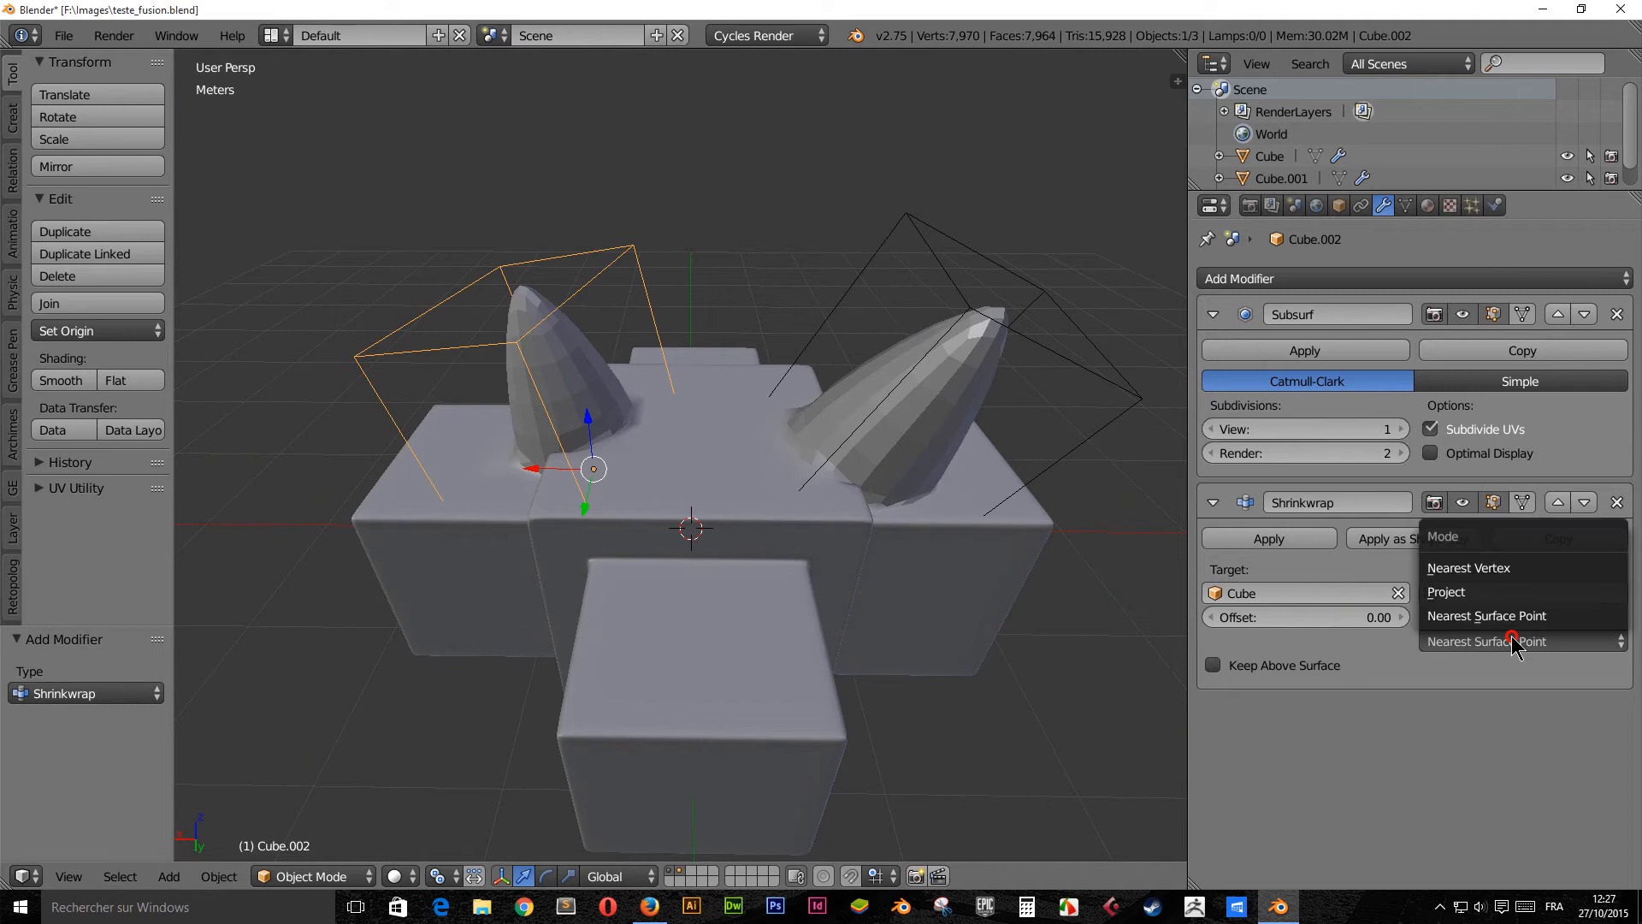
left_click(1512, 591)
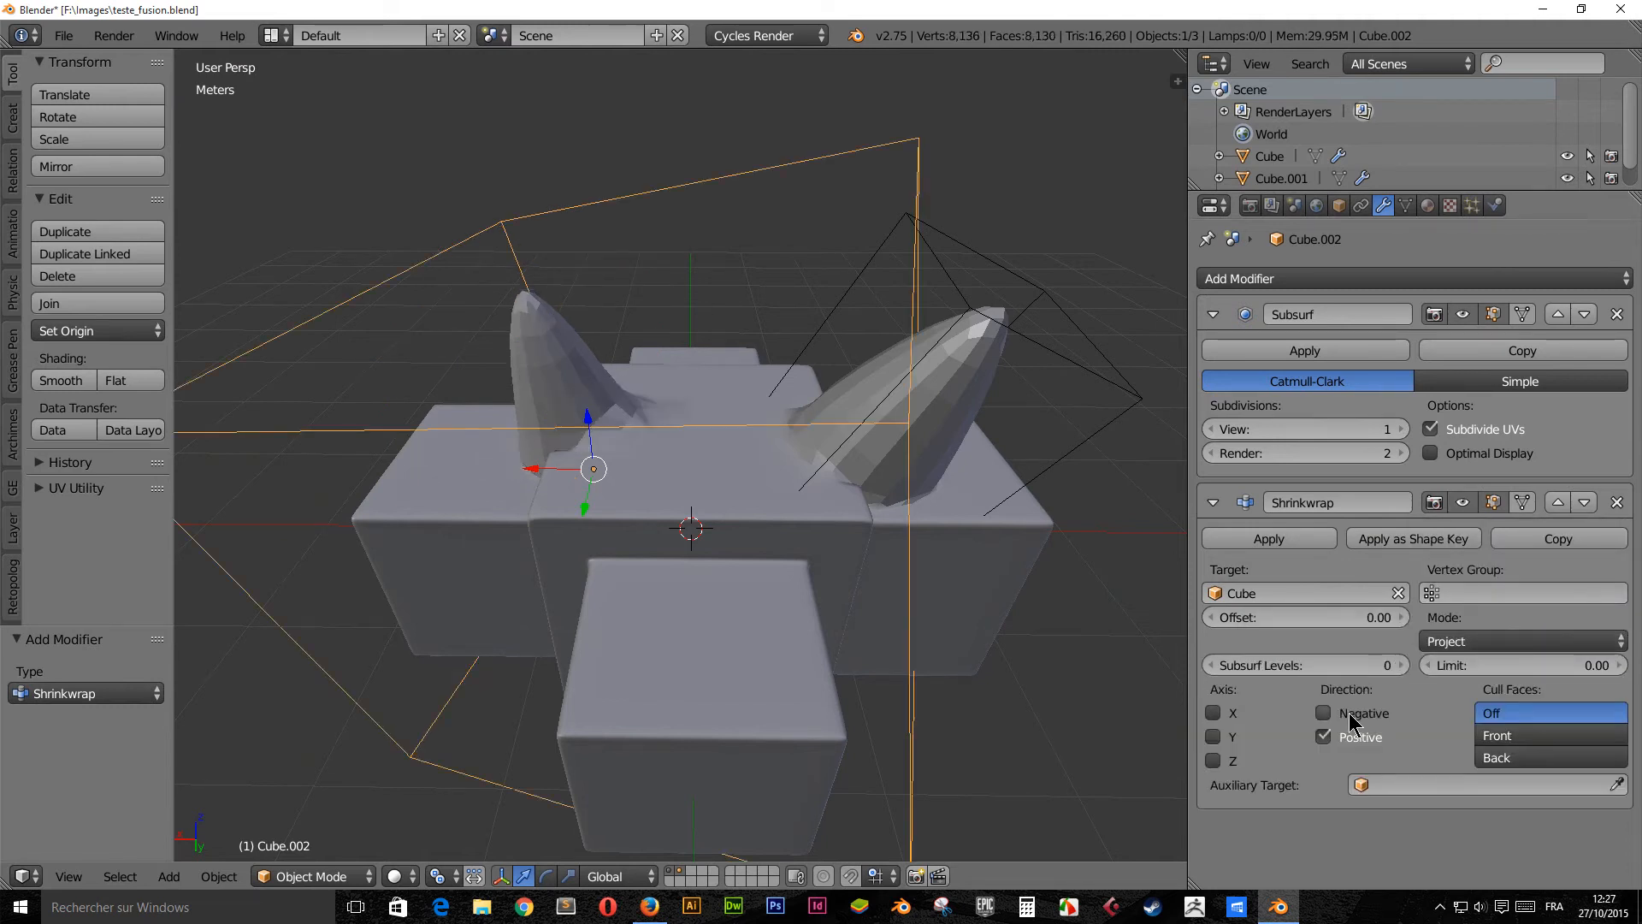
left_click(1561, 759)
mouse_move(734, 454)
middle_mouse_down()
mouse_move(887, 440)
mouse_move(828, 465)
mouse_move(736, 469)
middle_mouse_up()
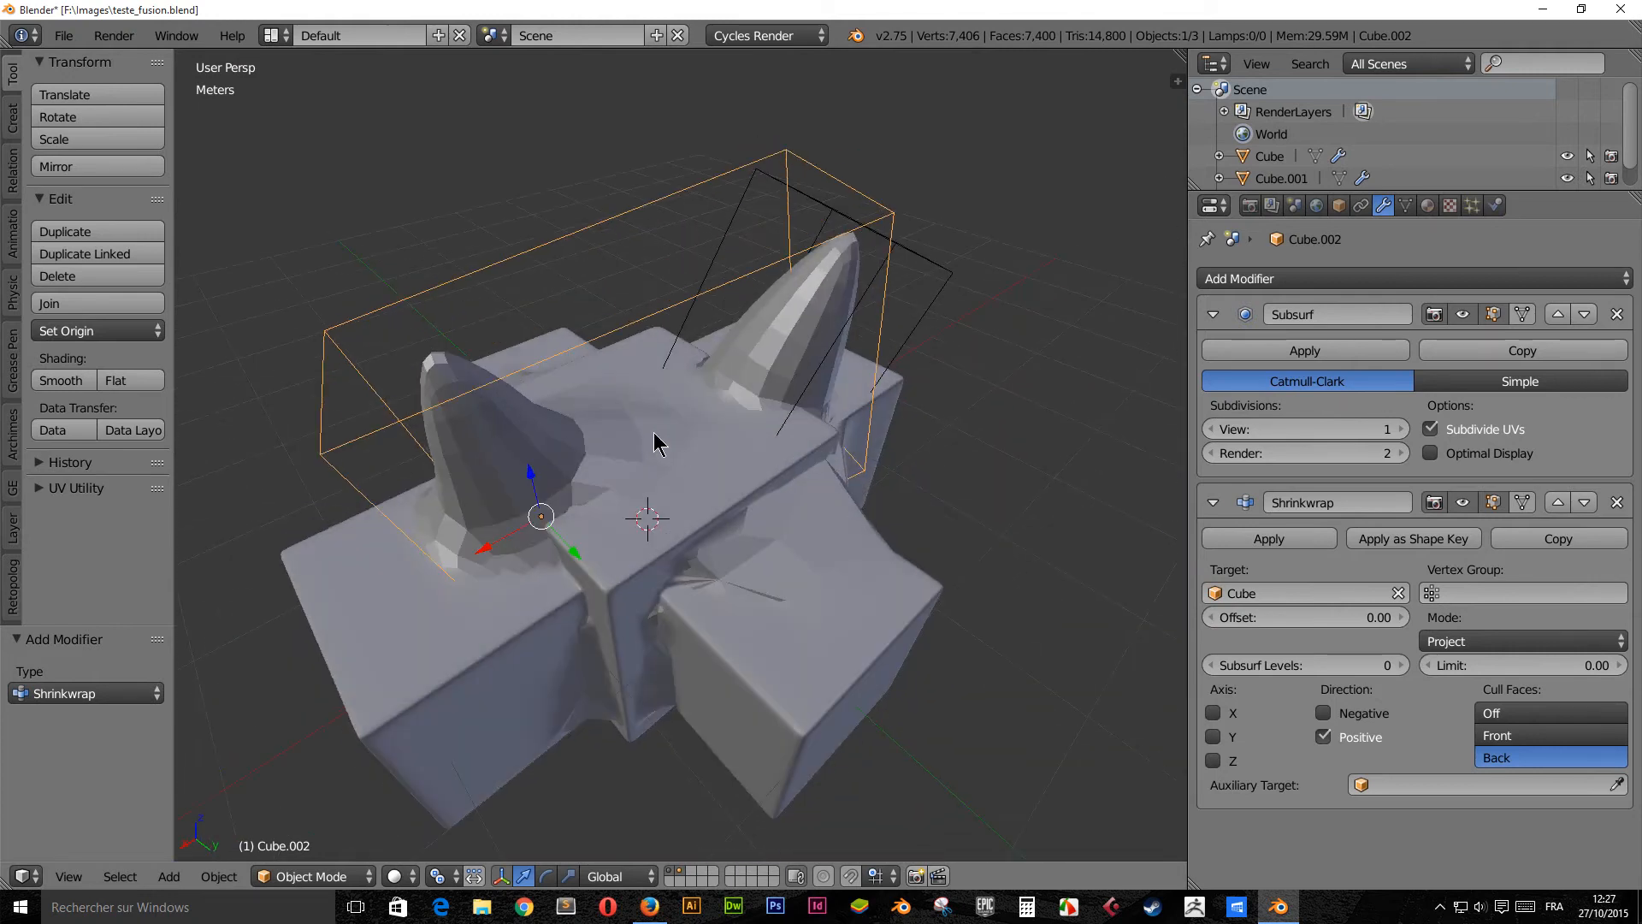
Reposition the duplicate spike across the block junction and rotate it about -12.8 degrees
key("g")
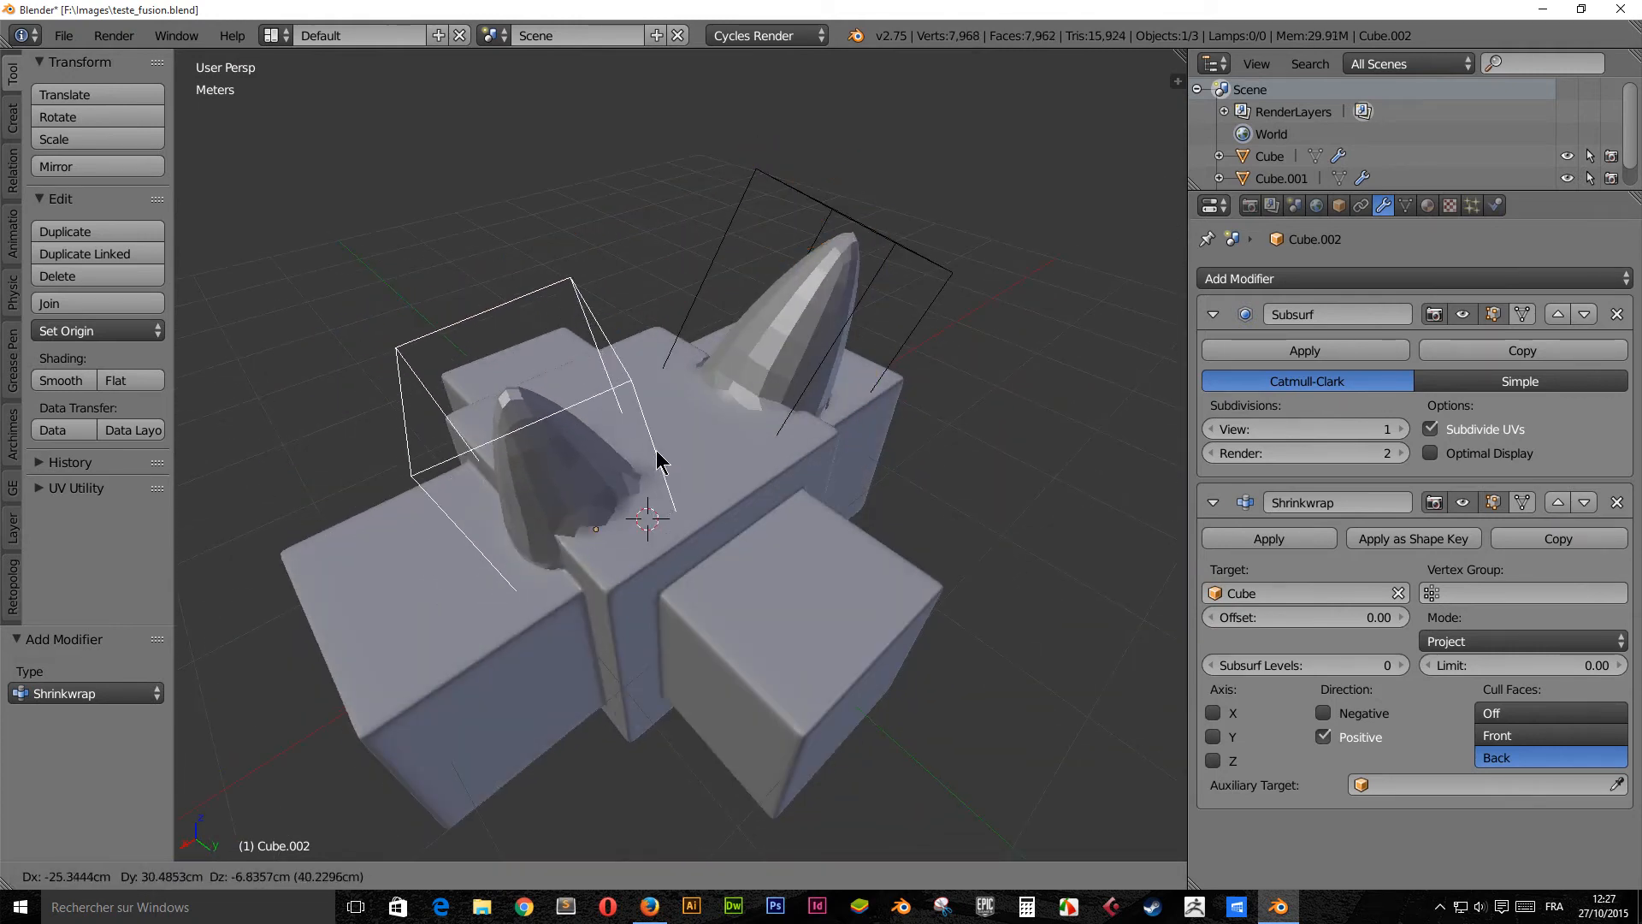
left_click(654, 460)
middle_click_drag(655, 461, 682, 542)
key("g")
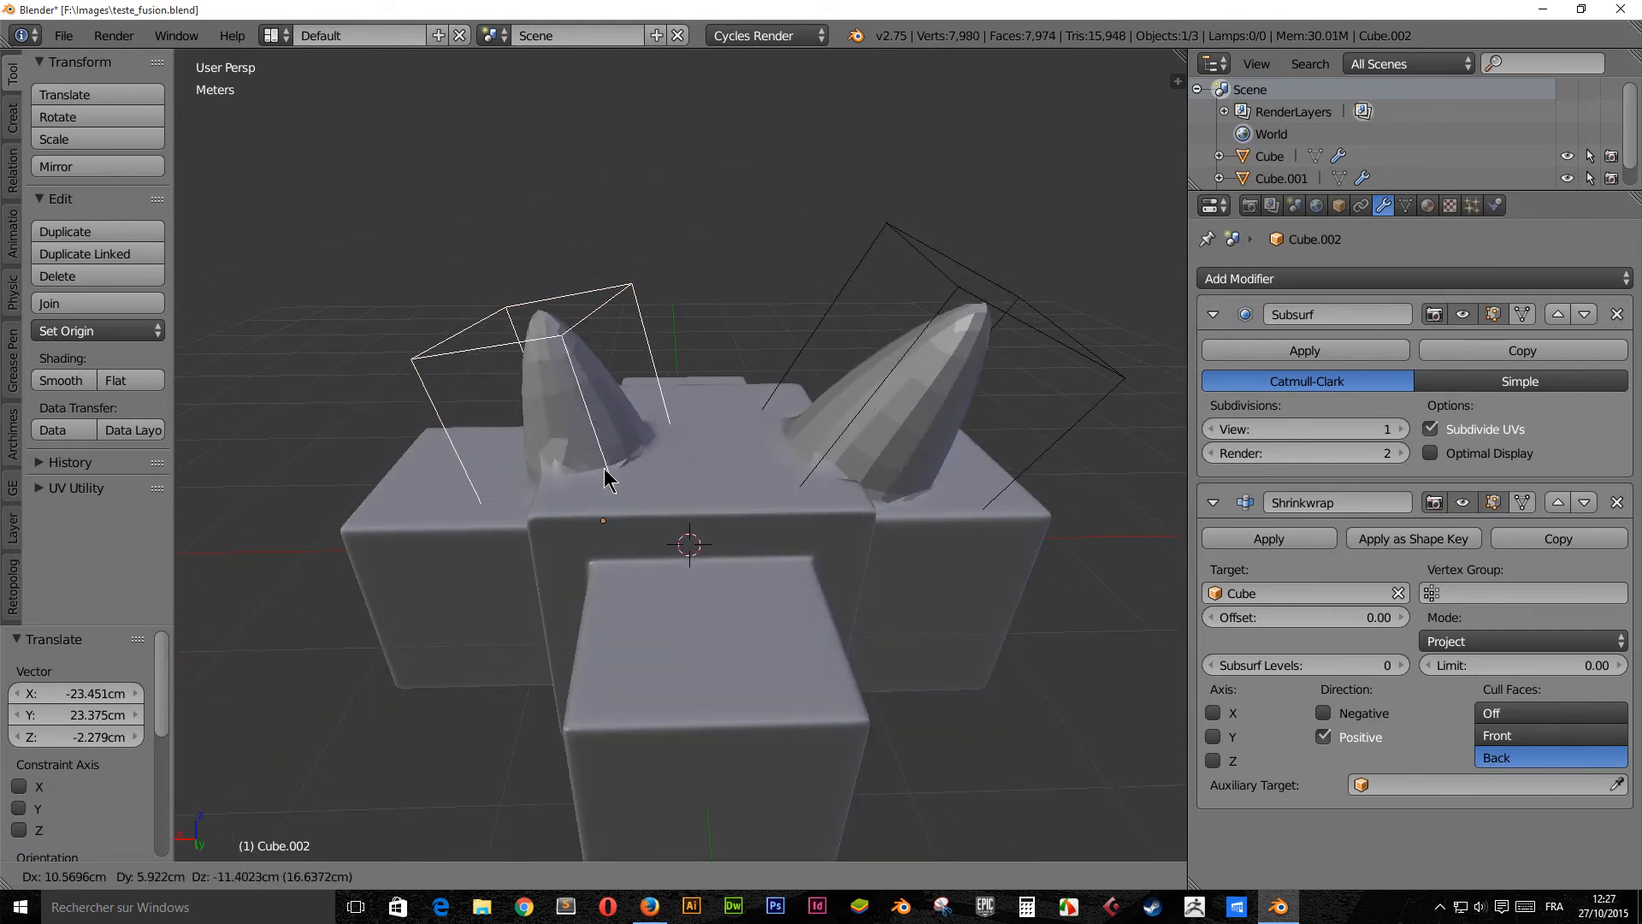
left_click(592, 475)
key("r")
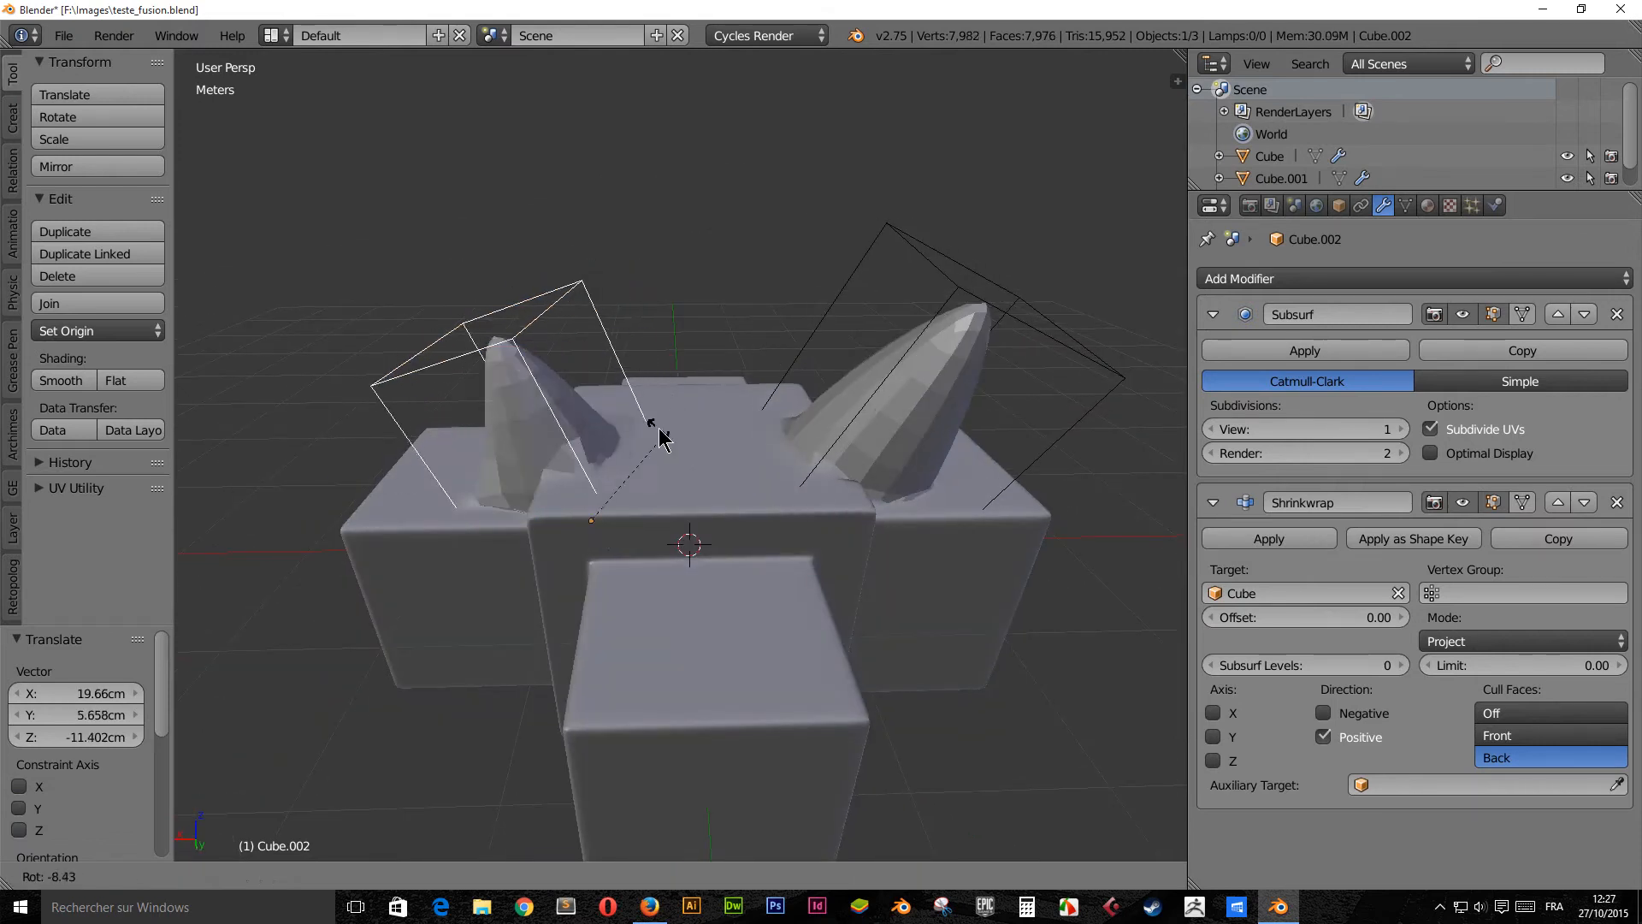
left_click(752, 447)
Move the duplicate spike about -57 cm along X, -6 cm along Y and 14 cm along Z, and disable the Shrinkwrap's Positive direction
key("g")
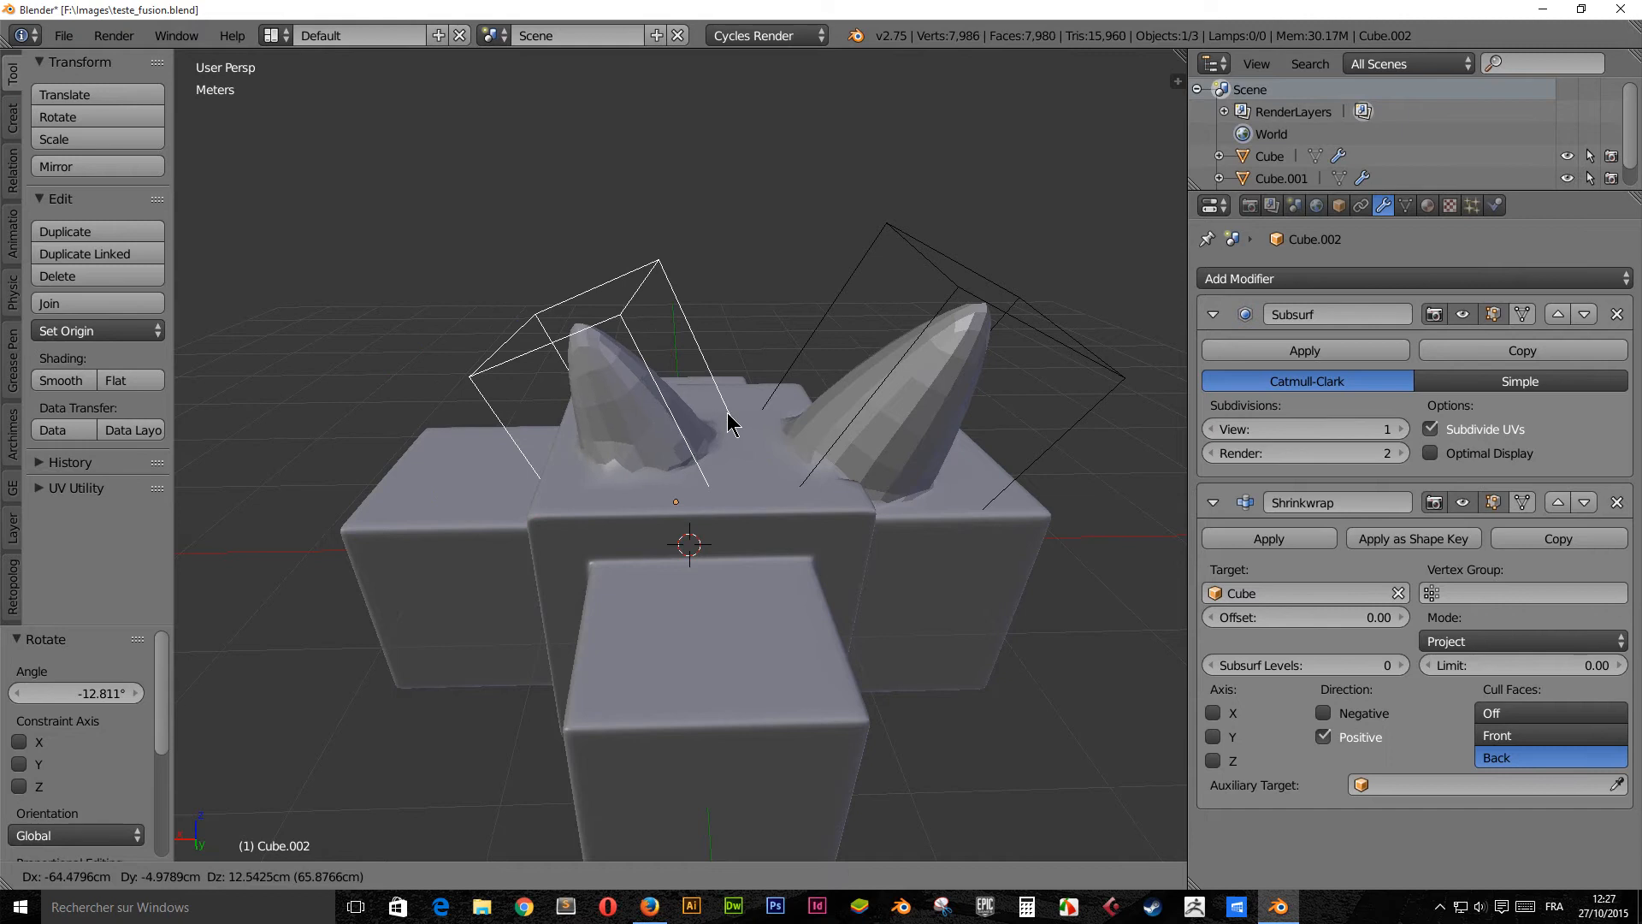
left_click(719, 418)
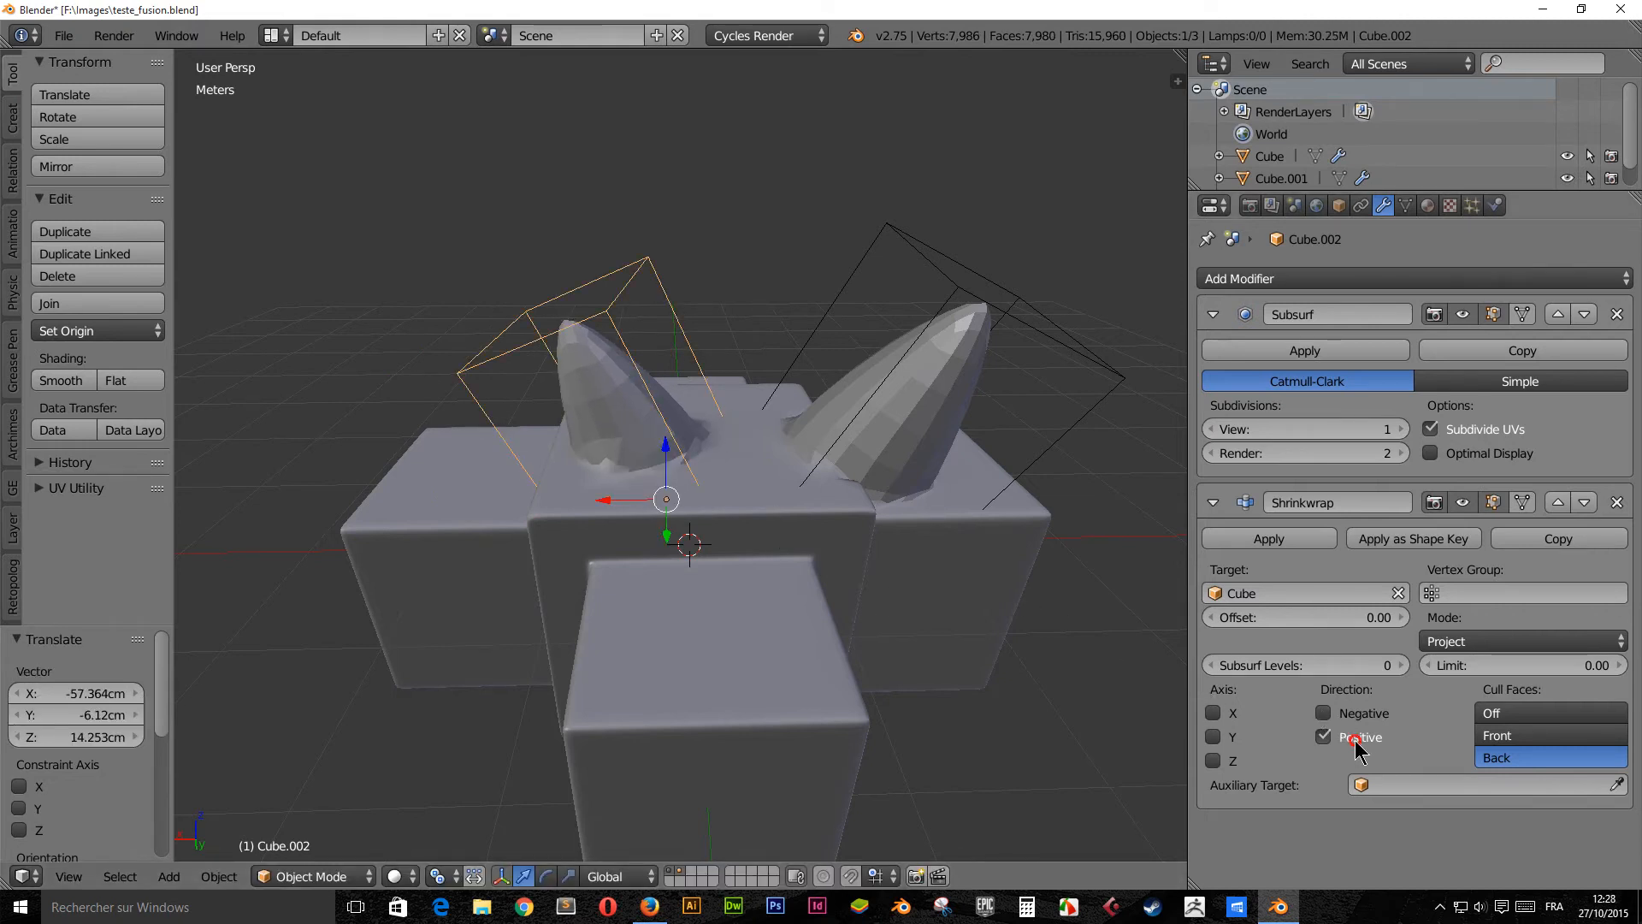
key("g")
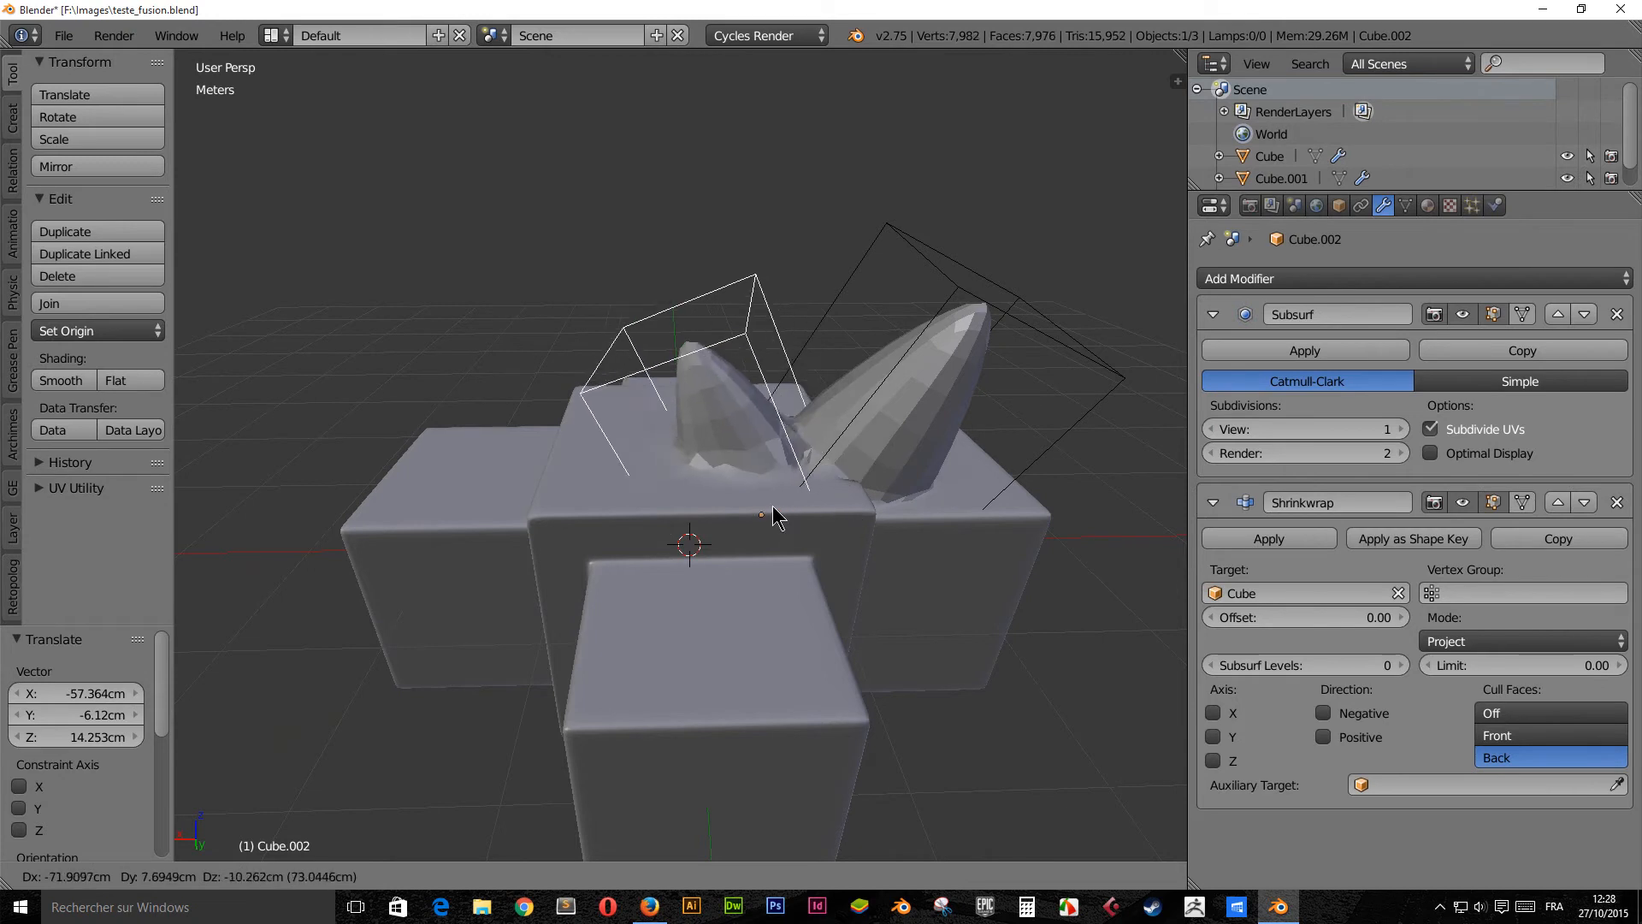
key("Escape")
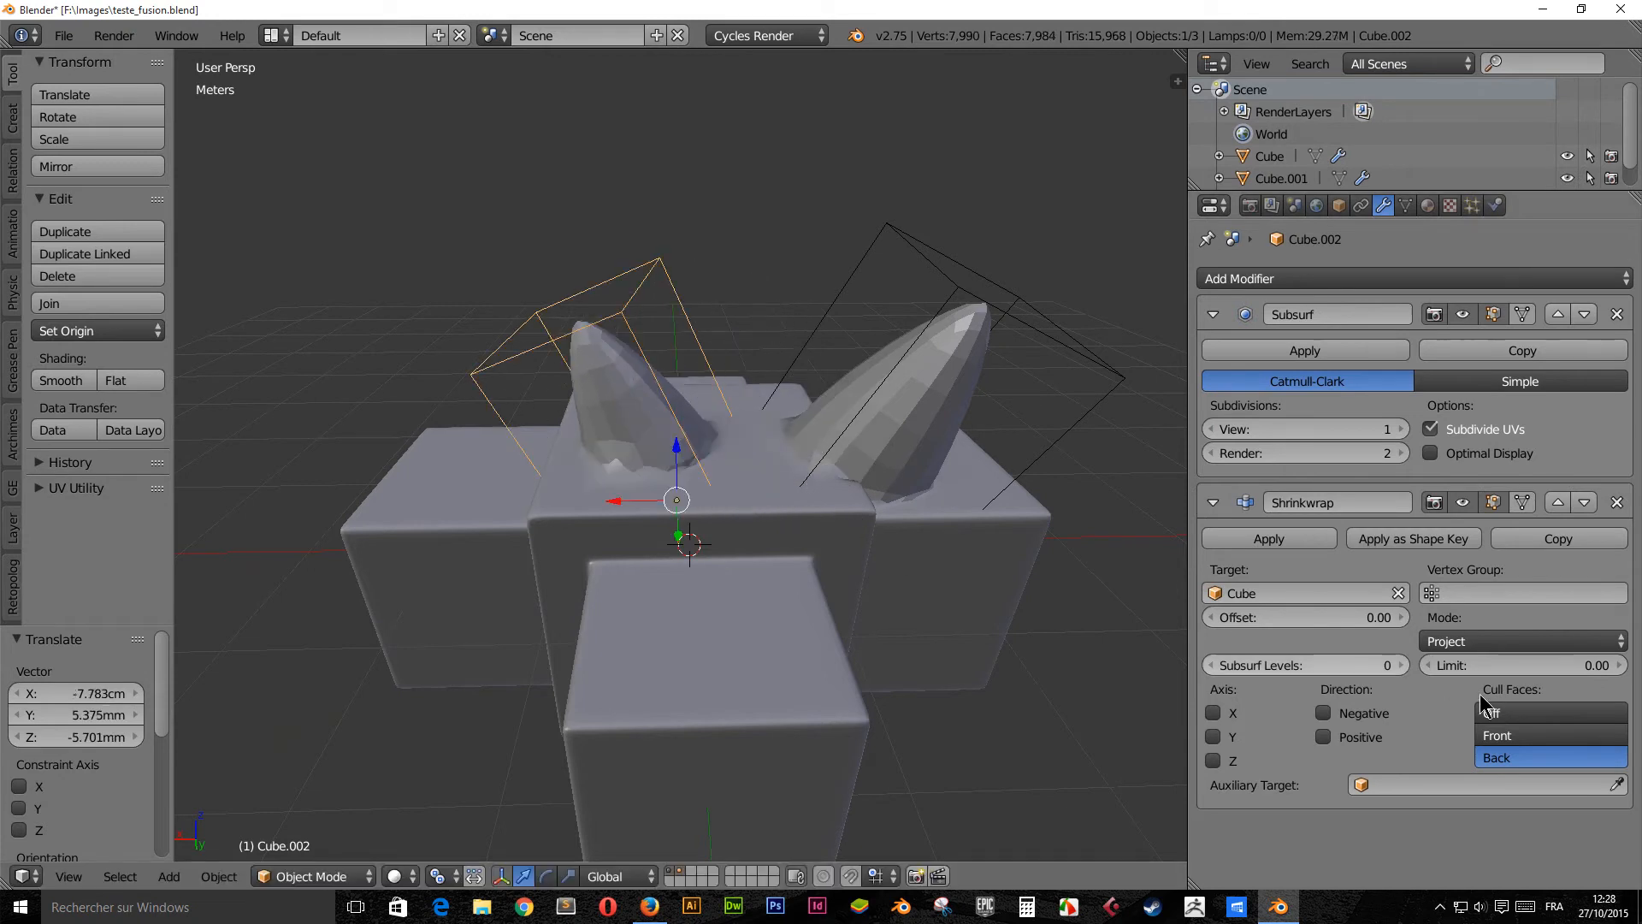
Set the Shrinkwrap's Subsurf Levels to 2 and shift the duplicate spike about 66 cm along X onto the side block
left_click(1403, 665)
left_click(1403, 665)
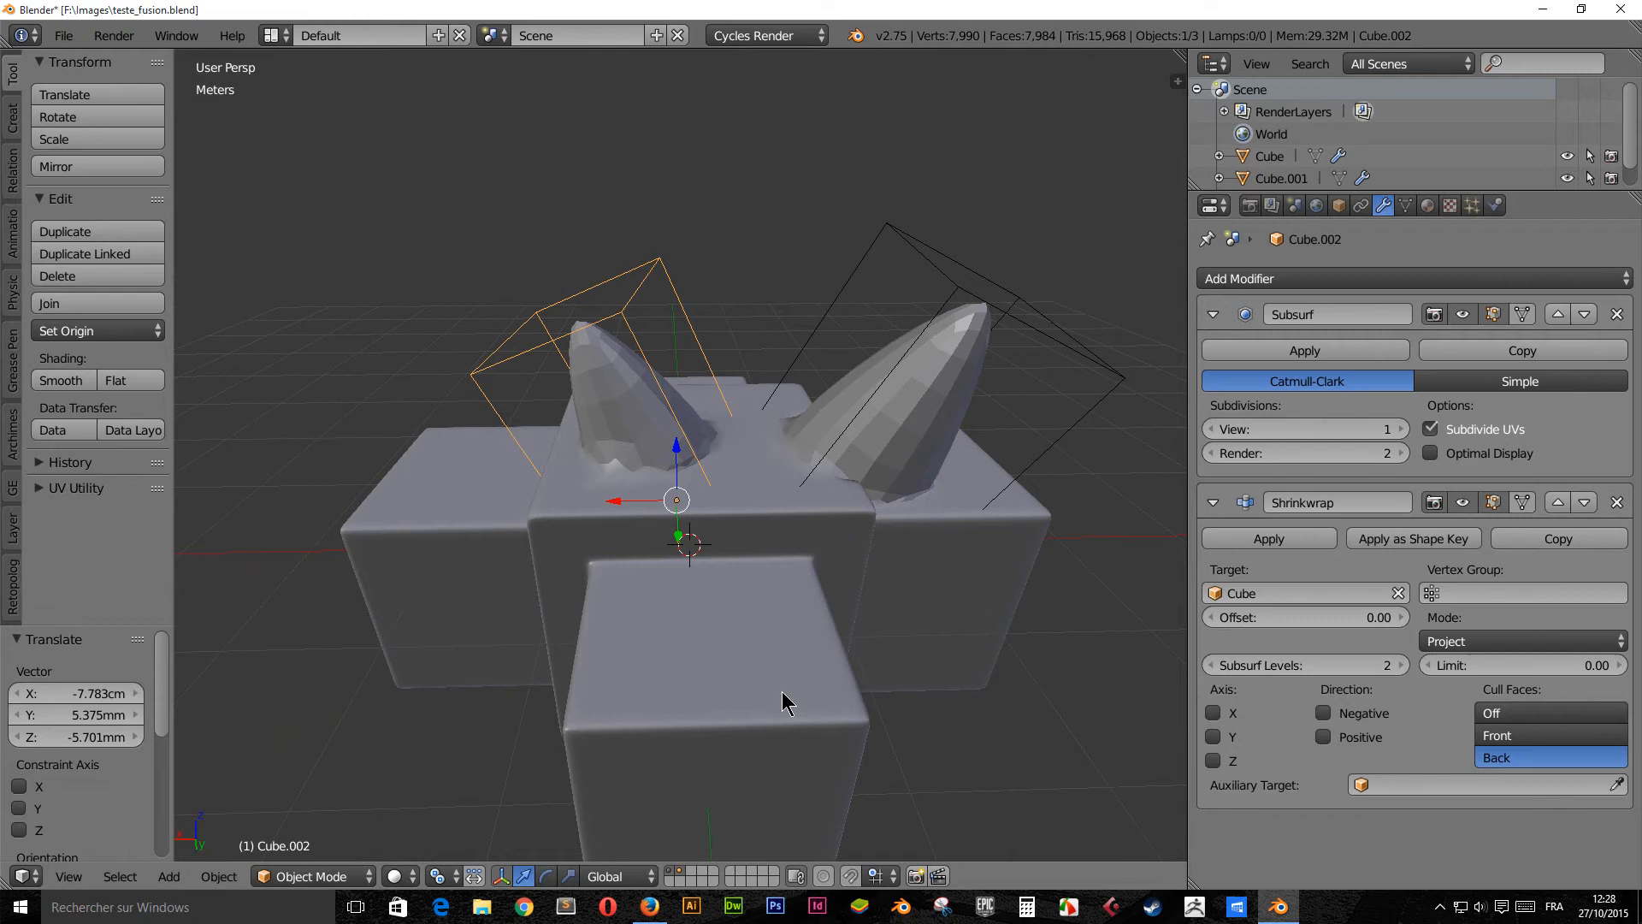
key("g")
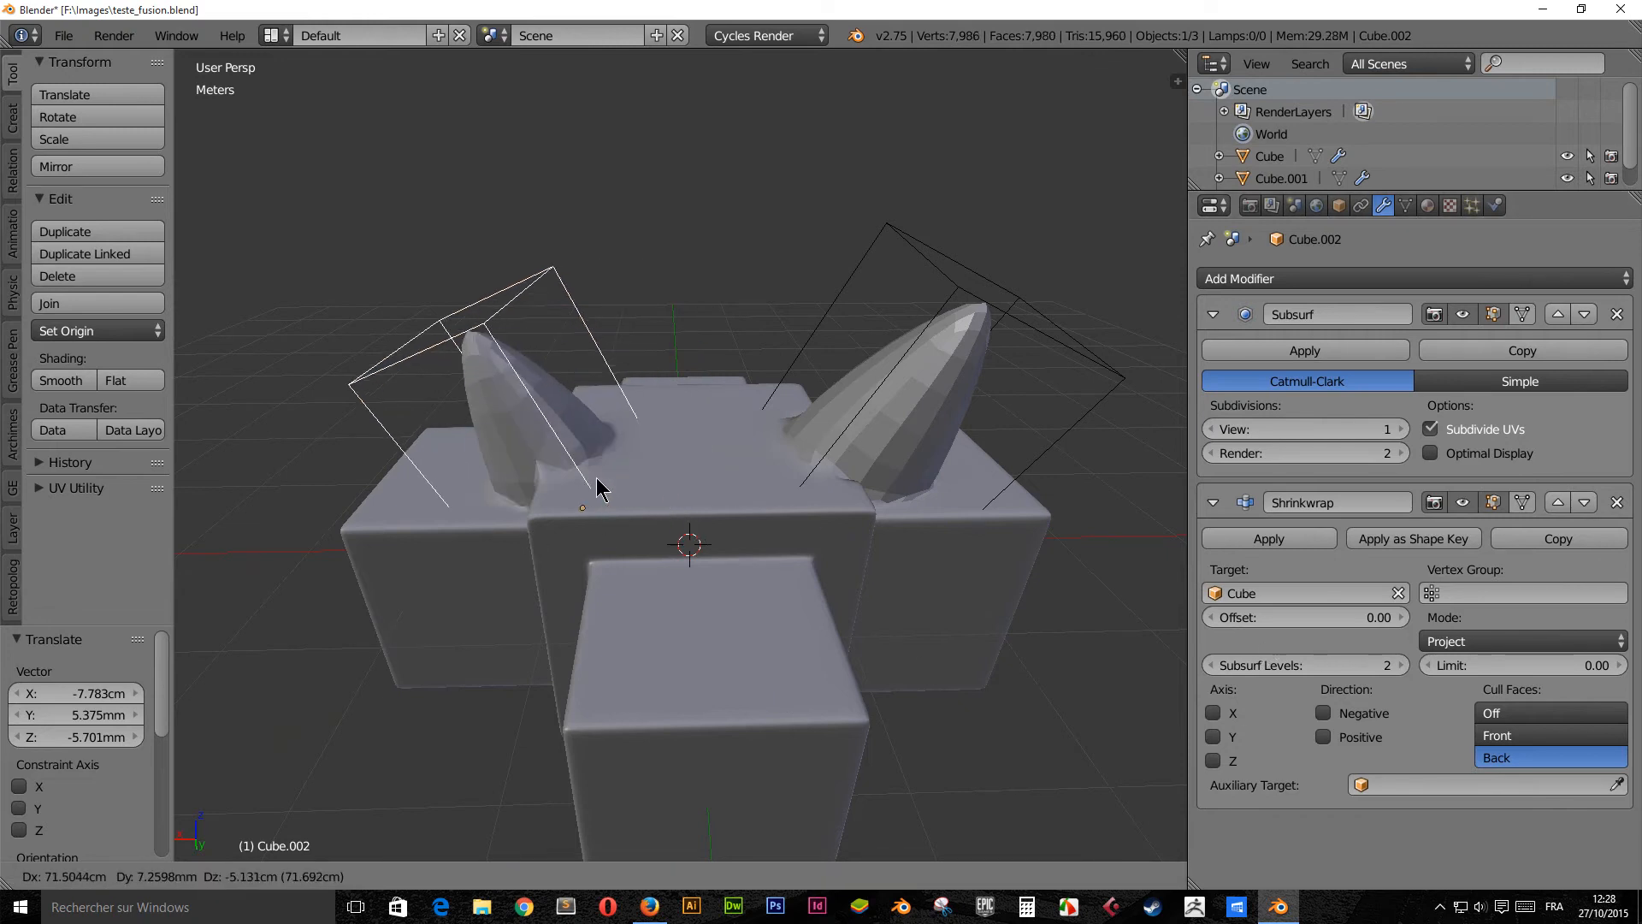
left_click(604, 472)
Raise the duplicate spike about 27 cm along Z so its base straddles the step between the side and centre blocks
middle_click_drag(517, 551, 675, 492)
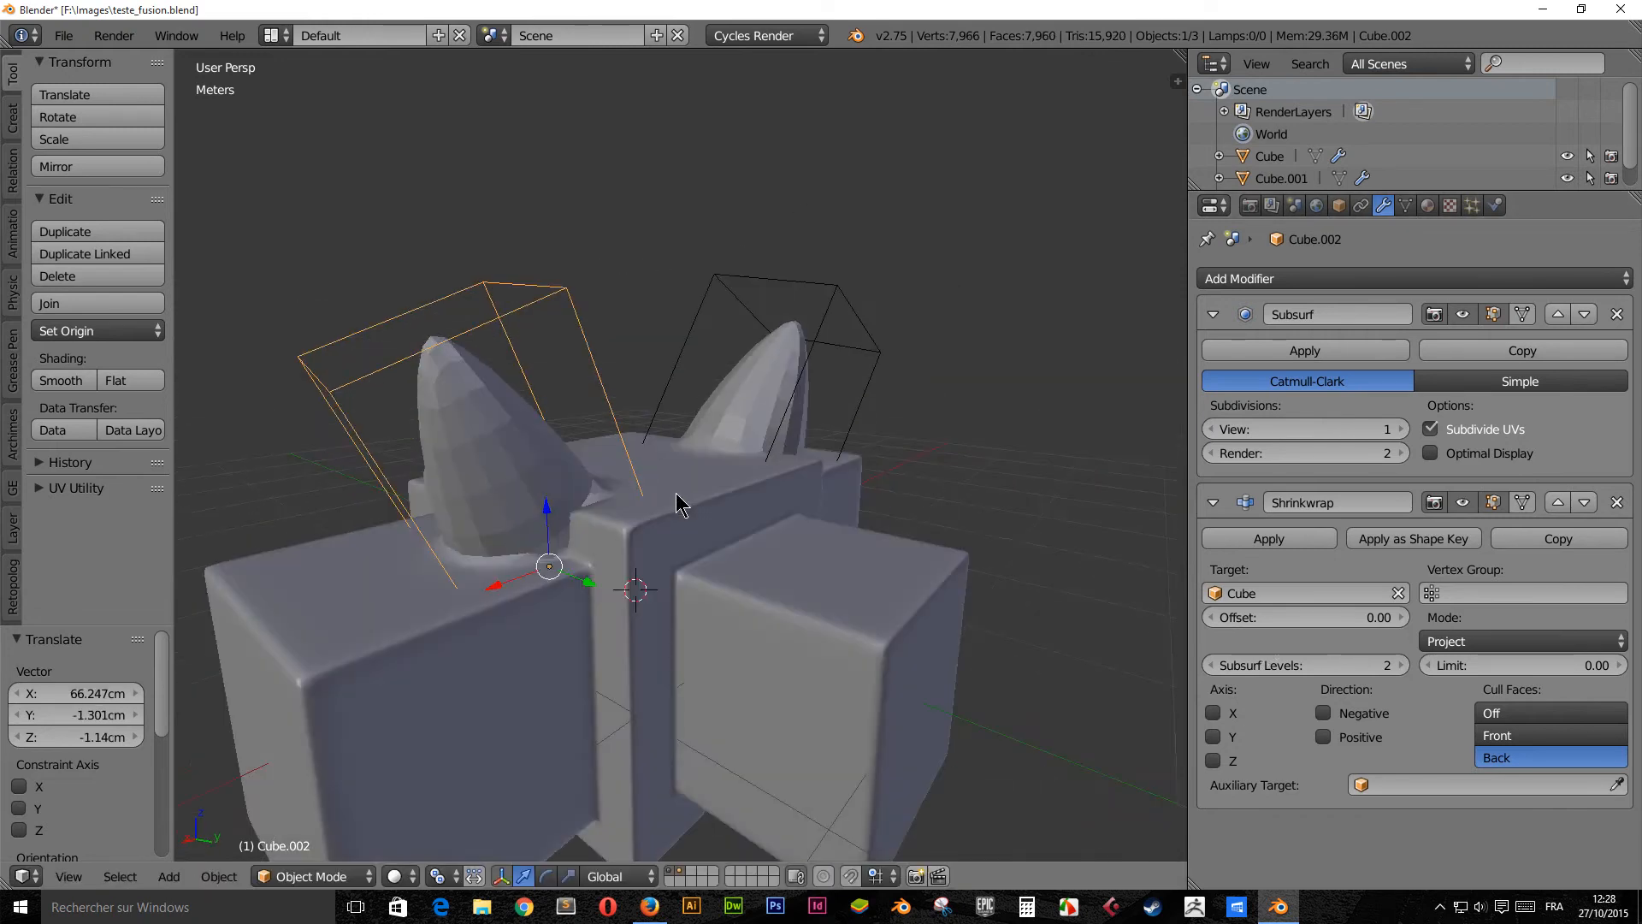
scroll(676, 493, "up", 3)
key("g")
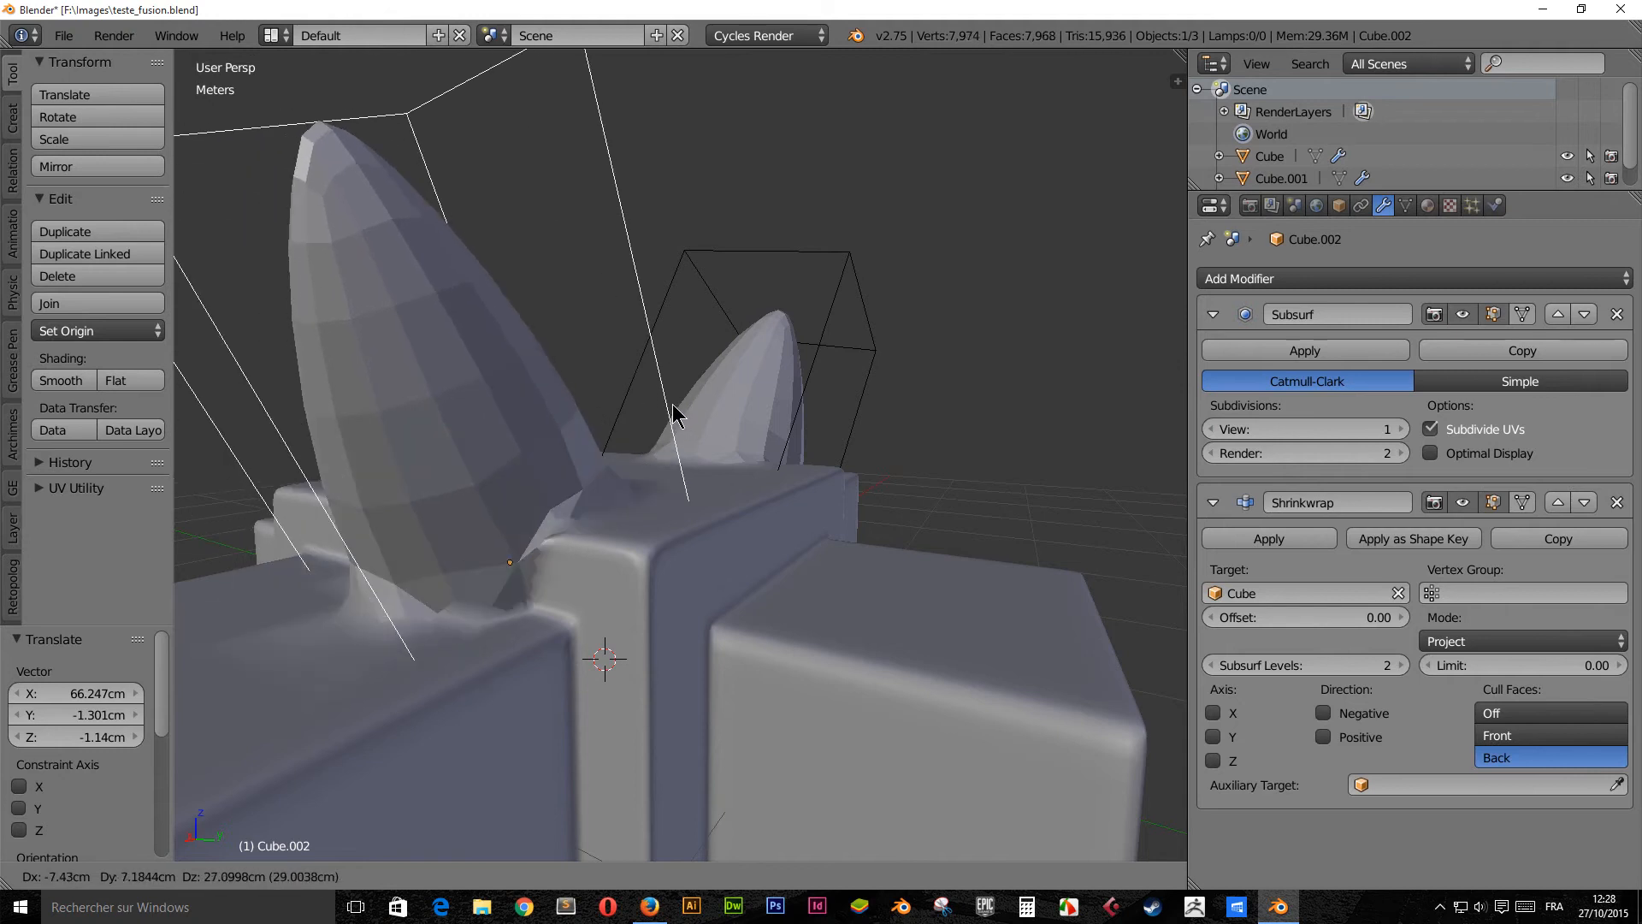
left_click(665, 415)
middle_click_drag(665, 415, 519, 582)
scroll(523, 576, "down", 1)
Apply smooth shading to the base block and both spikes, and clear the selection
key("a")
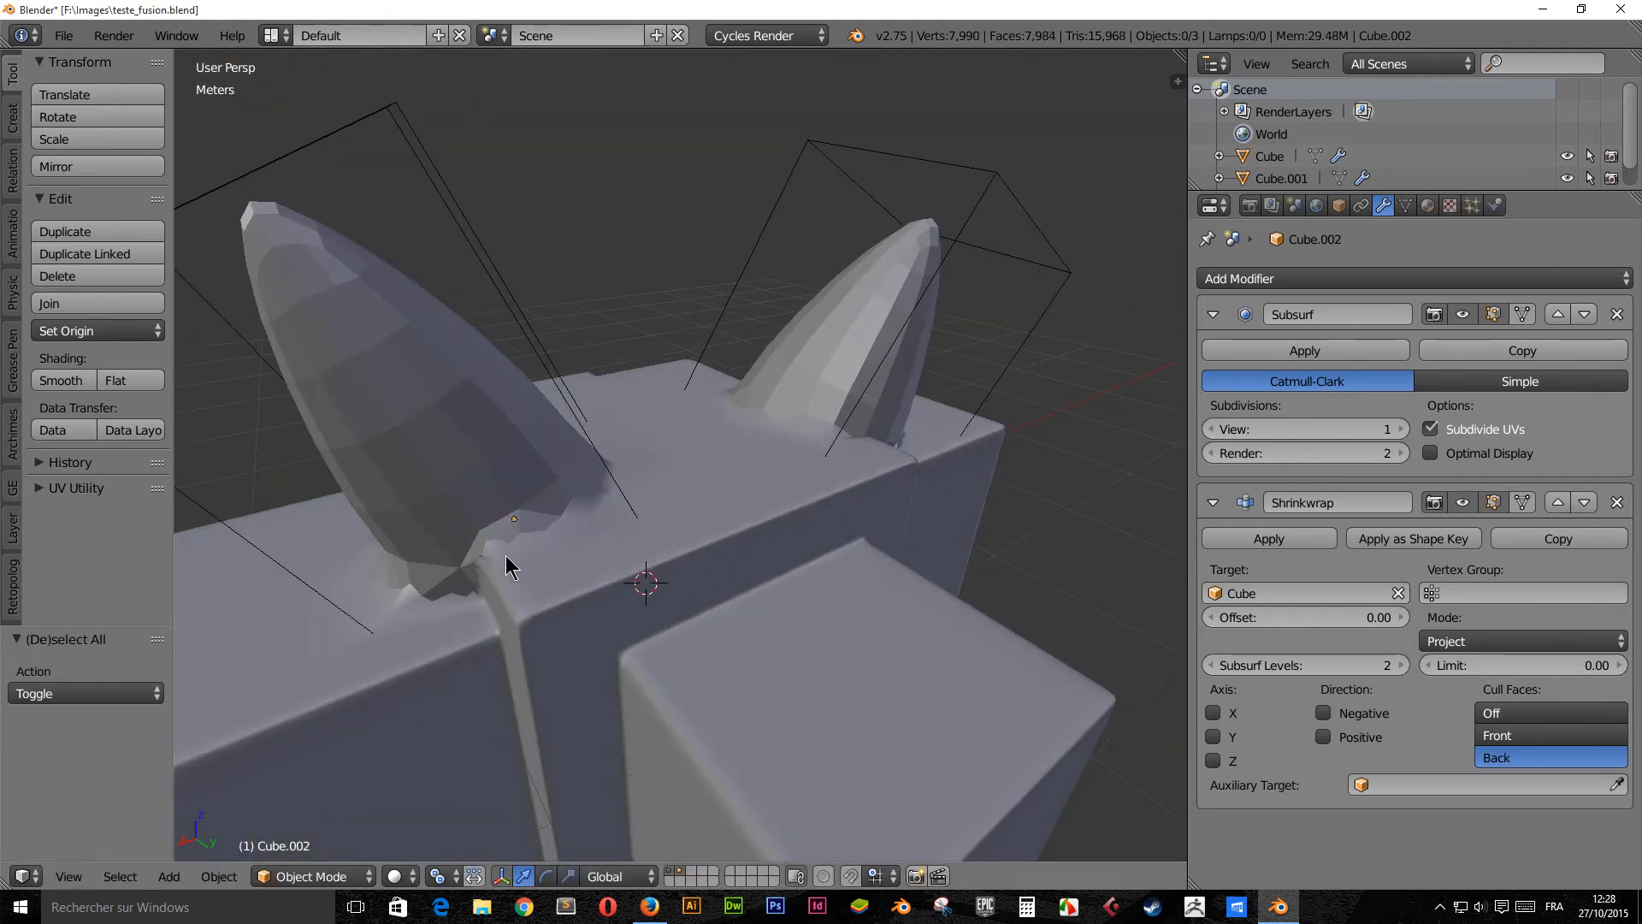
key("Tab")
key("Tab")
key("a")
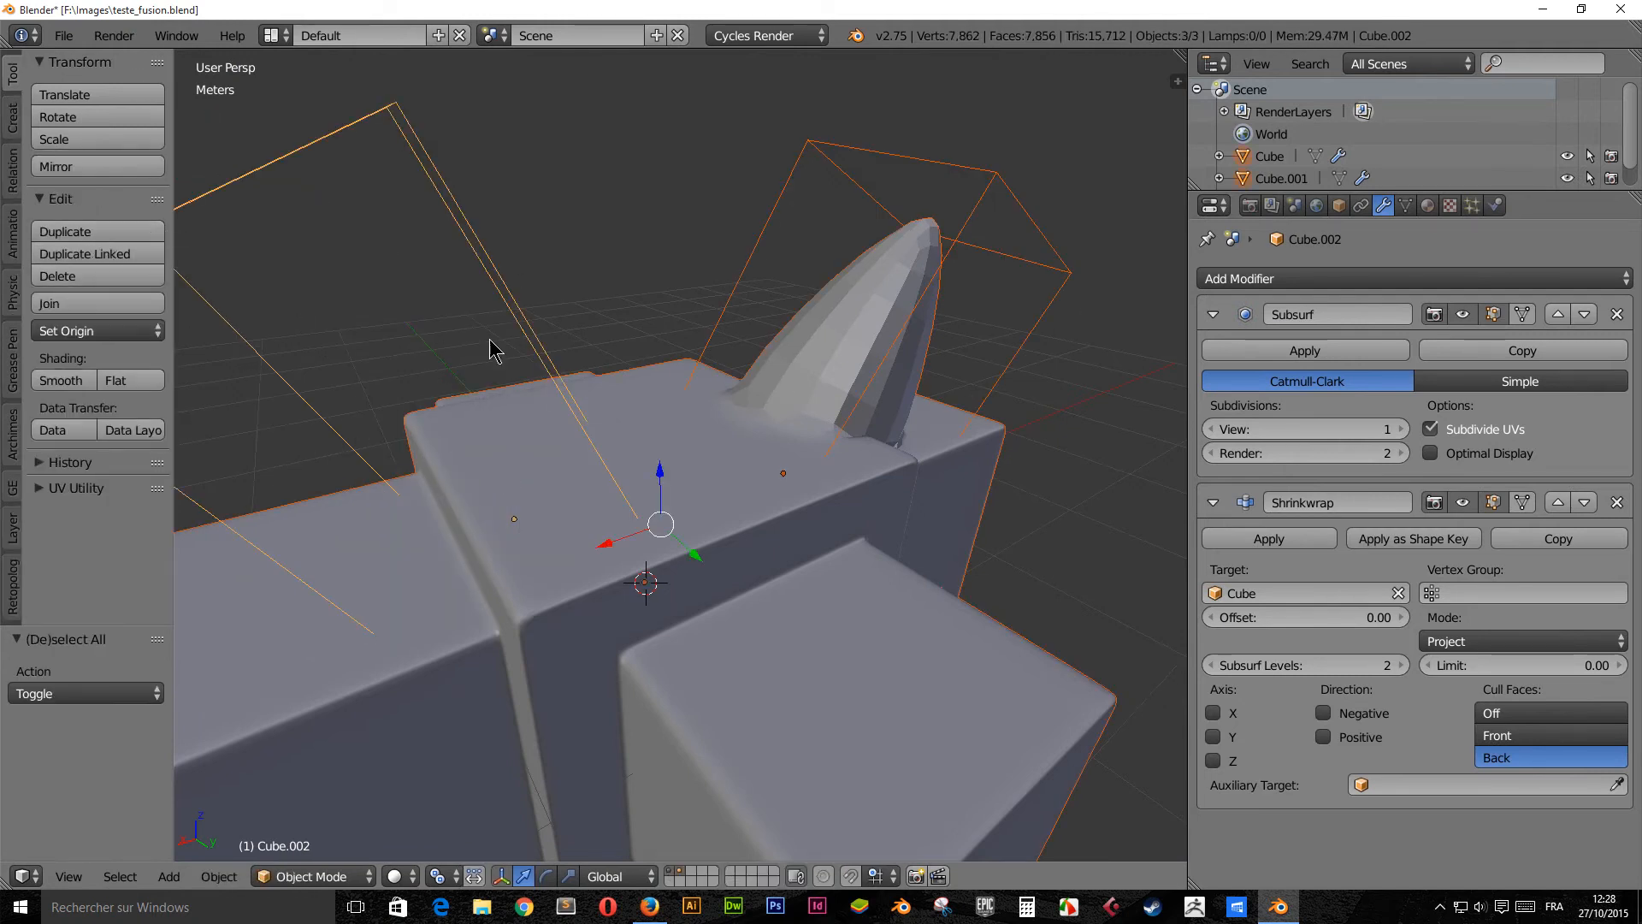
middle_click_drag(311, 402, 851, 291)
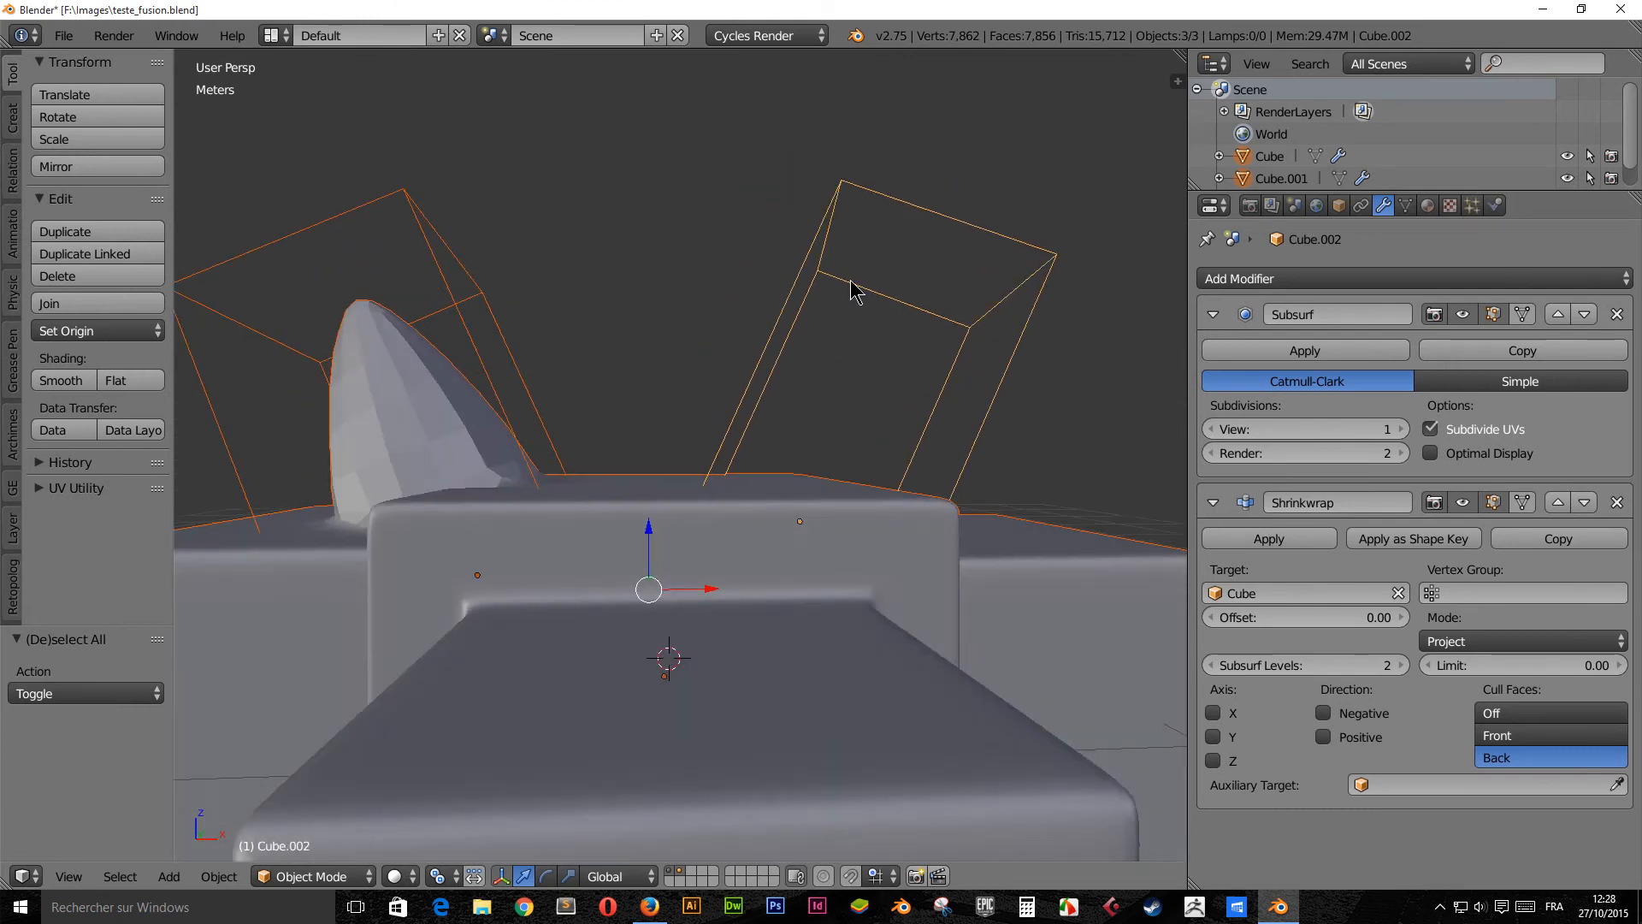
middle_click_drag(1030, 344, 524, 344)
left_click(64, 381)
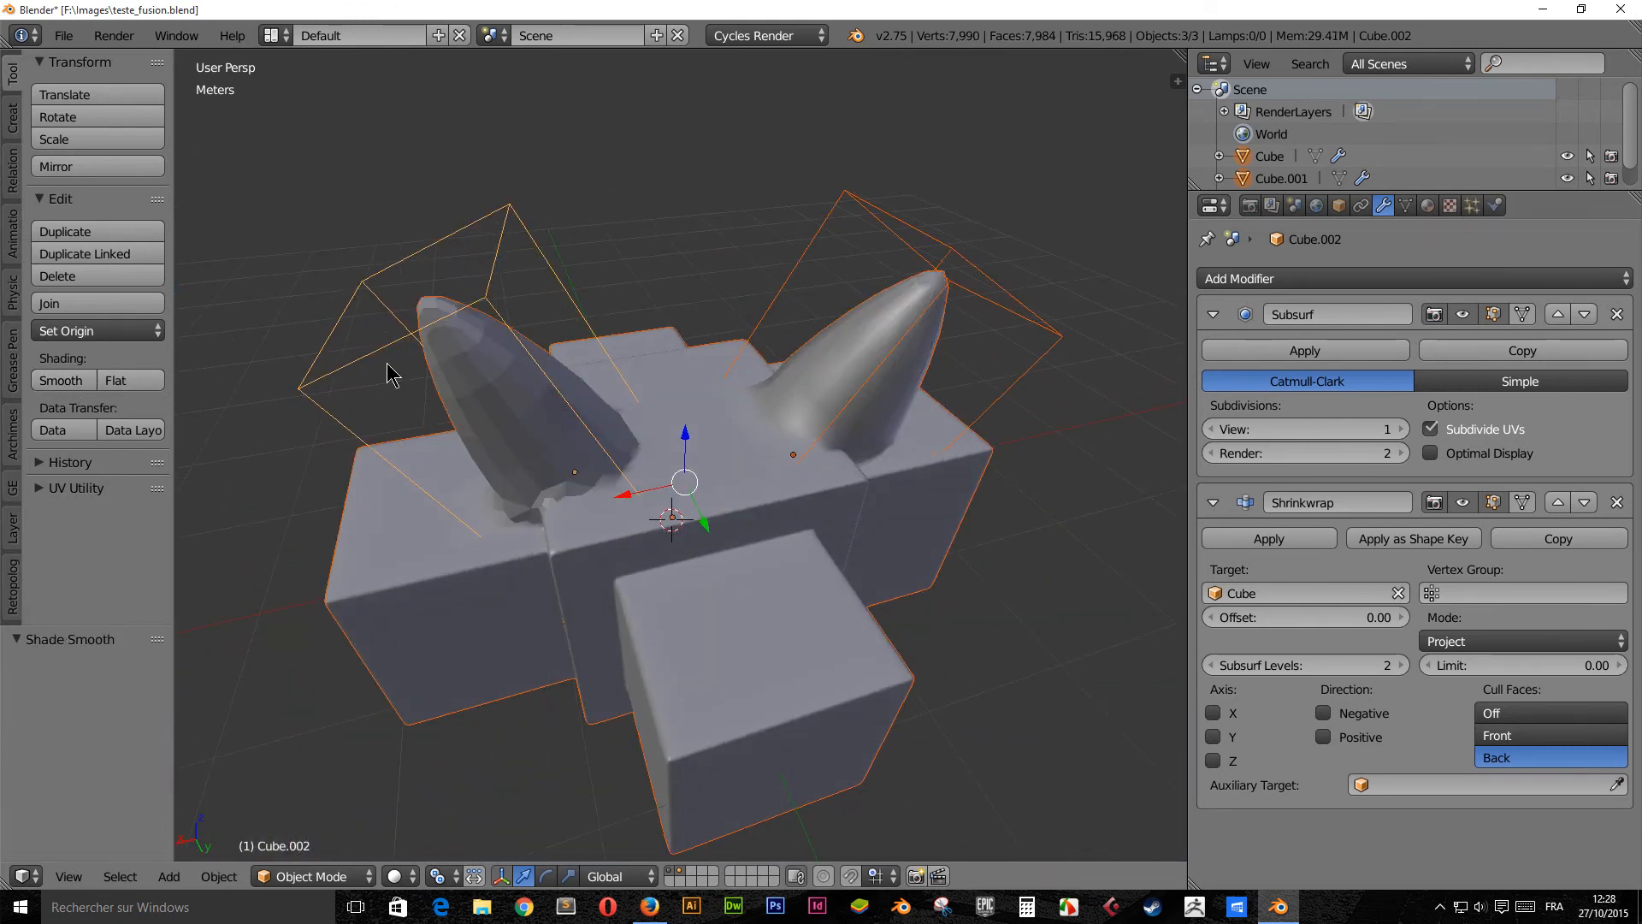
middle_click_drag(393, 366, 430, 327)
key("a")
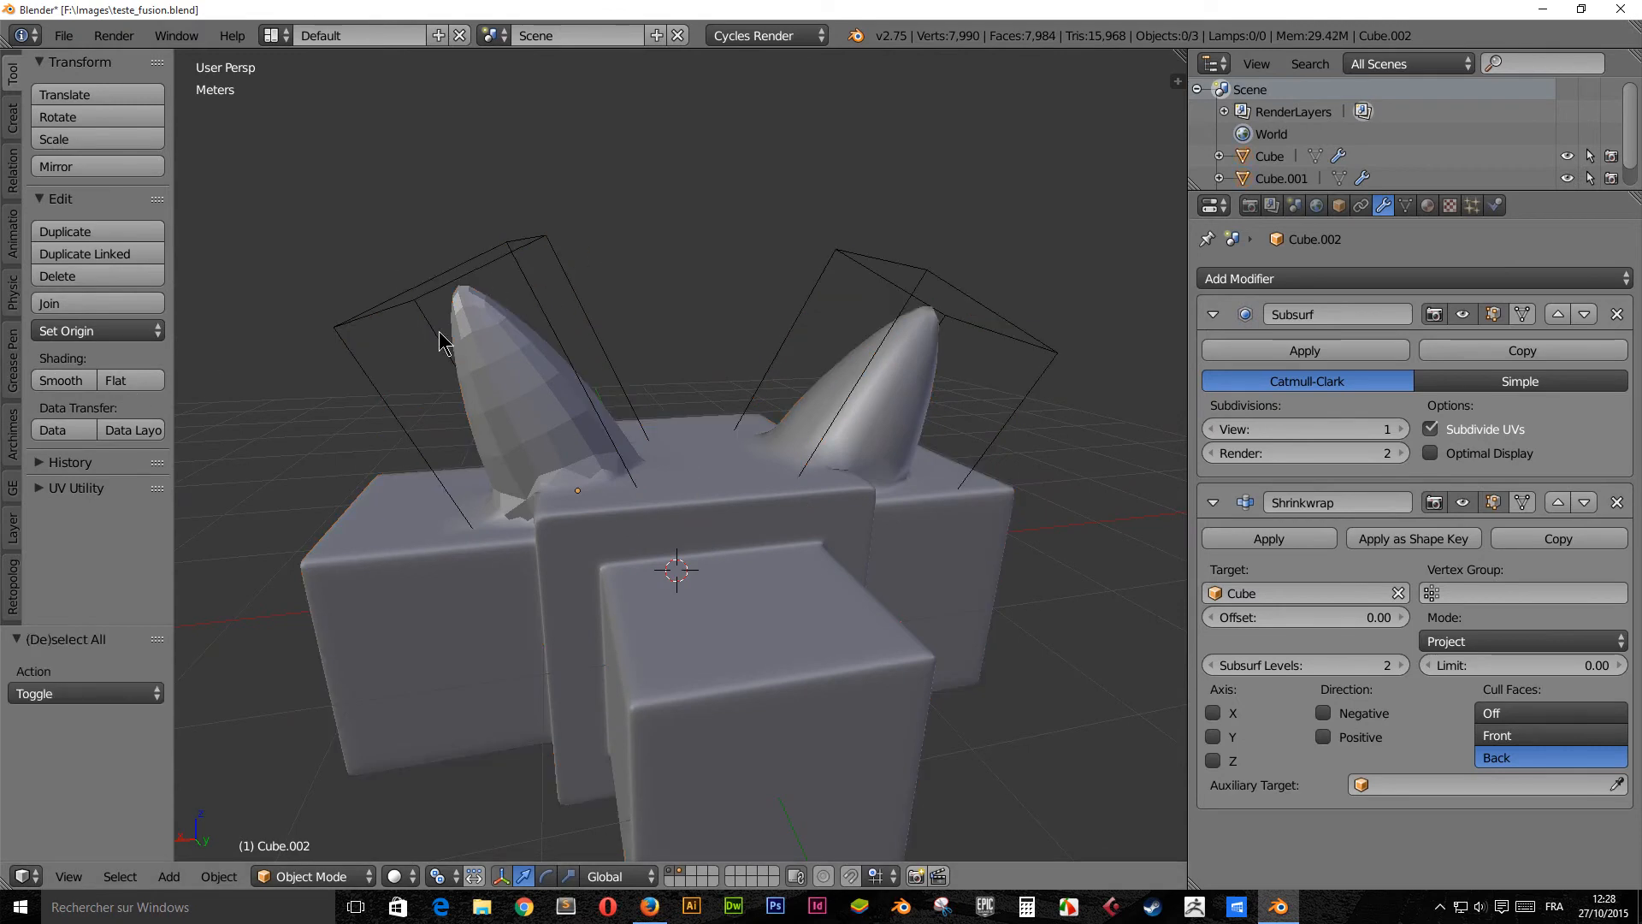
Nudge the duplicate spike along the block junction, finishing about -4.7 cm in X and 2.8 cm in Y, with its Subsurf view level at 1
key("g")
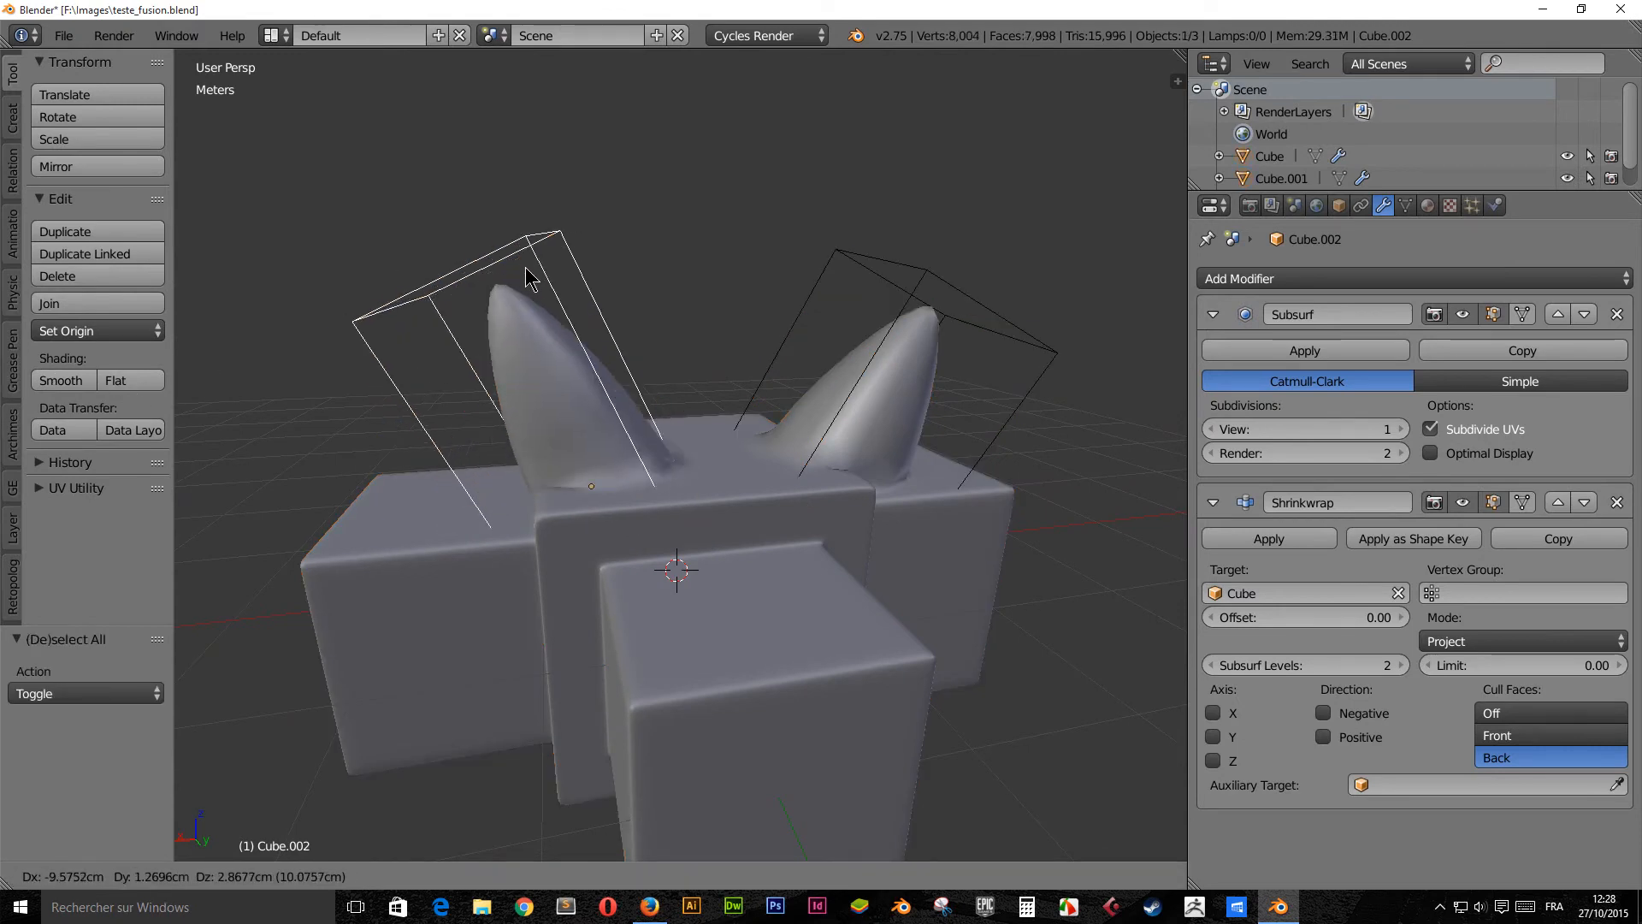
left_click(519, 301)
middle_click_drag(536, 300, 619, 479)
key("g")
left_click(619, 476)
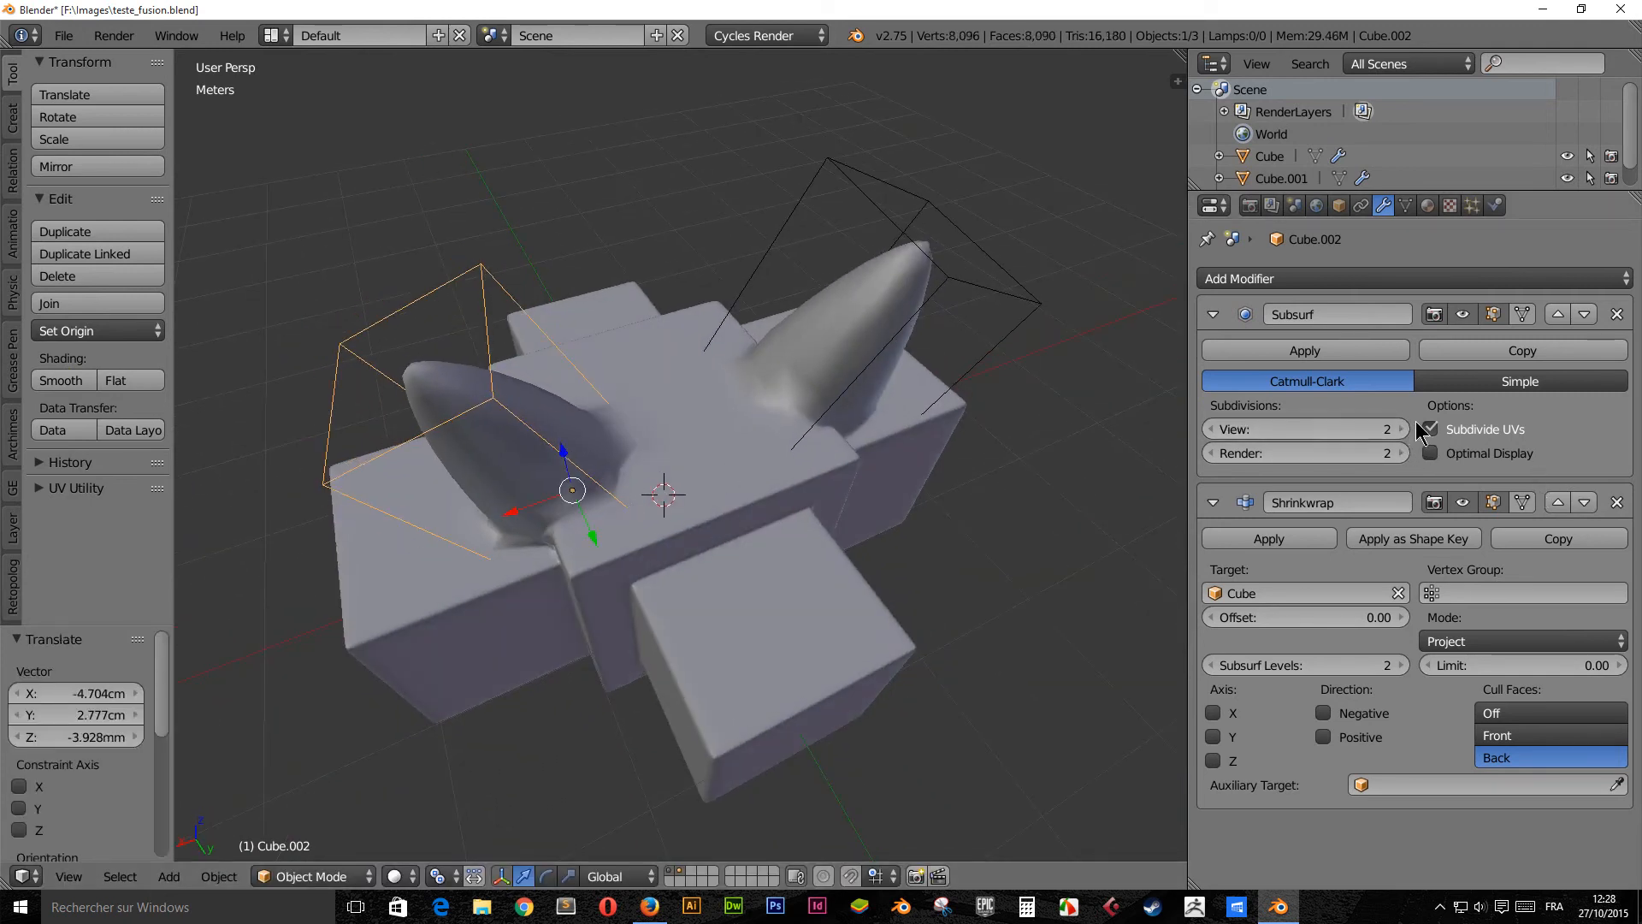
left_click(1208, 430)
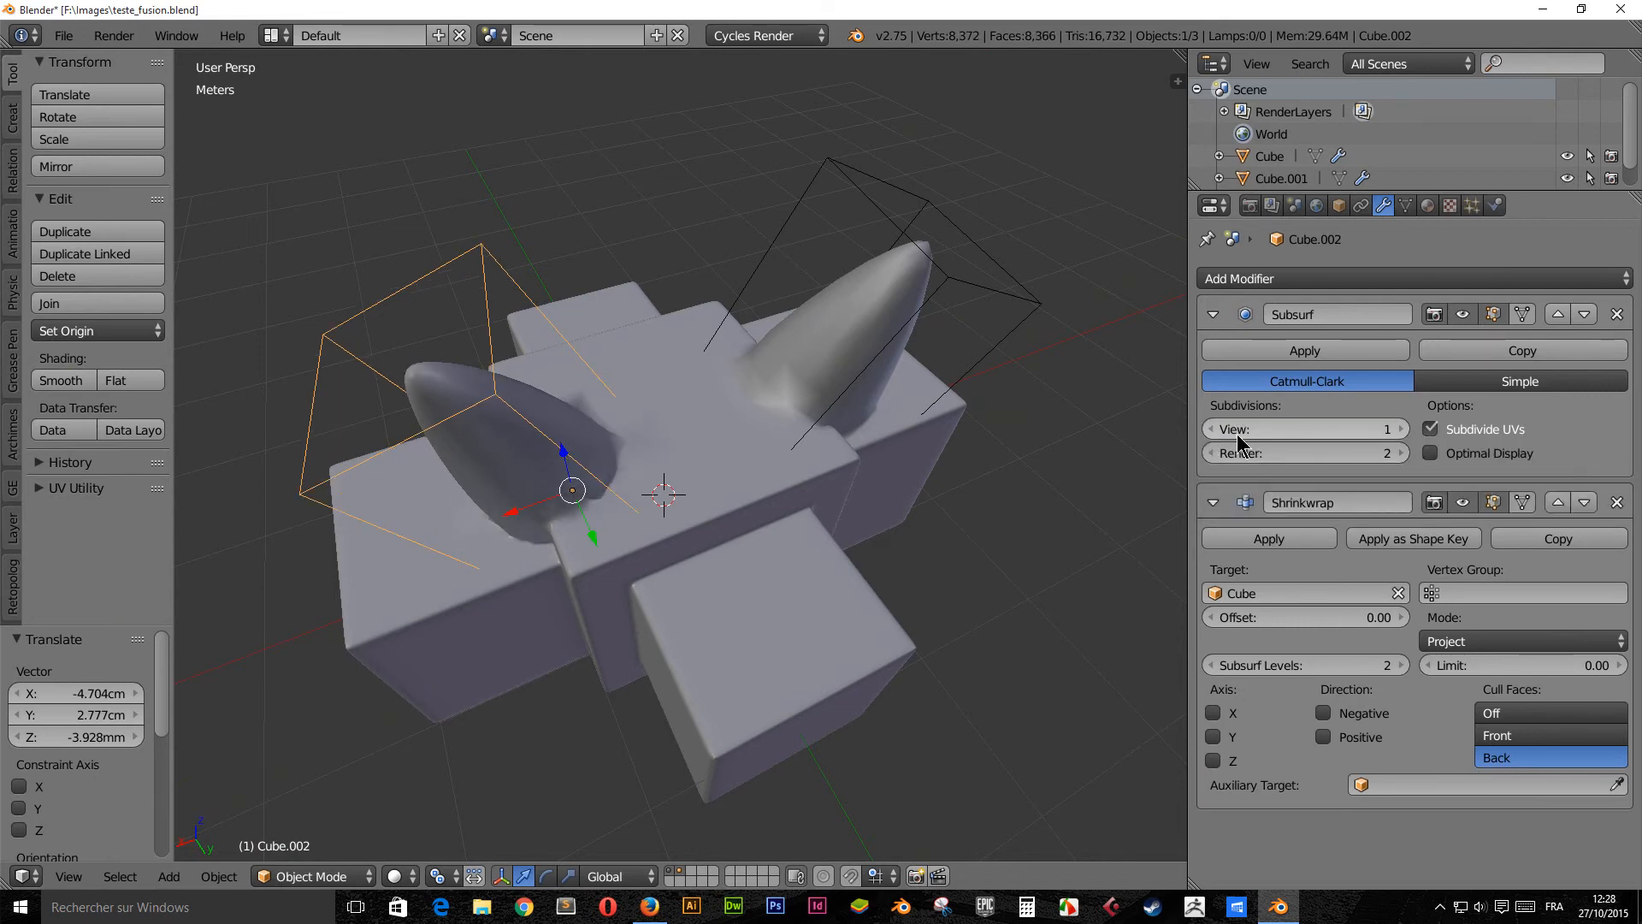
Set the view subdivisions of the base block's final Subsurf modifier, Subsurf.001, to 2
right_click(660, 552)
scroll(1394, 684, "down", 2)
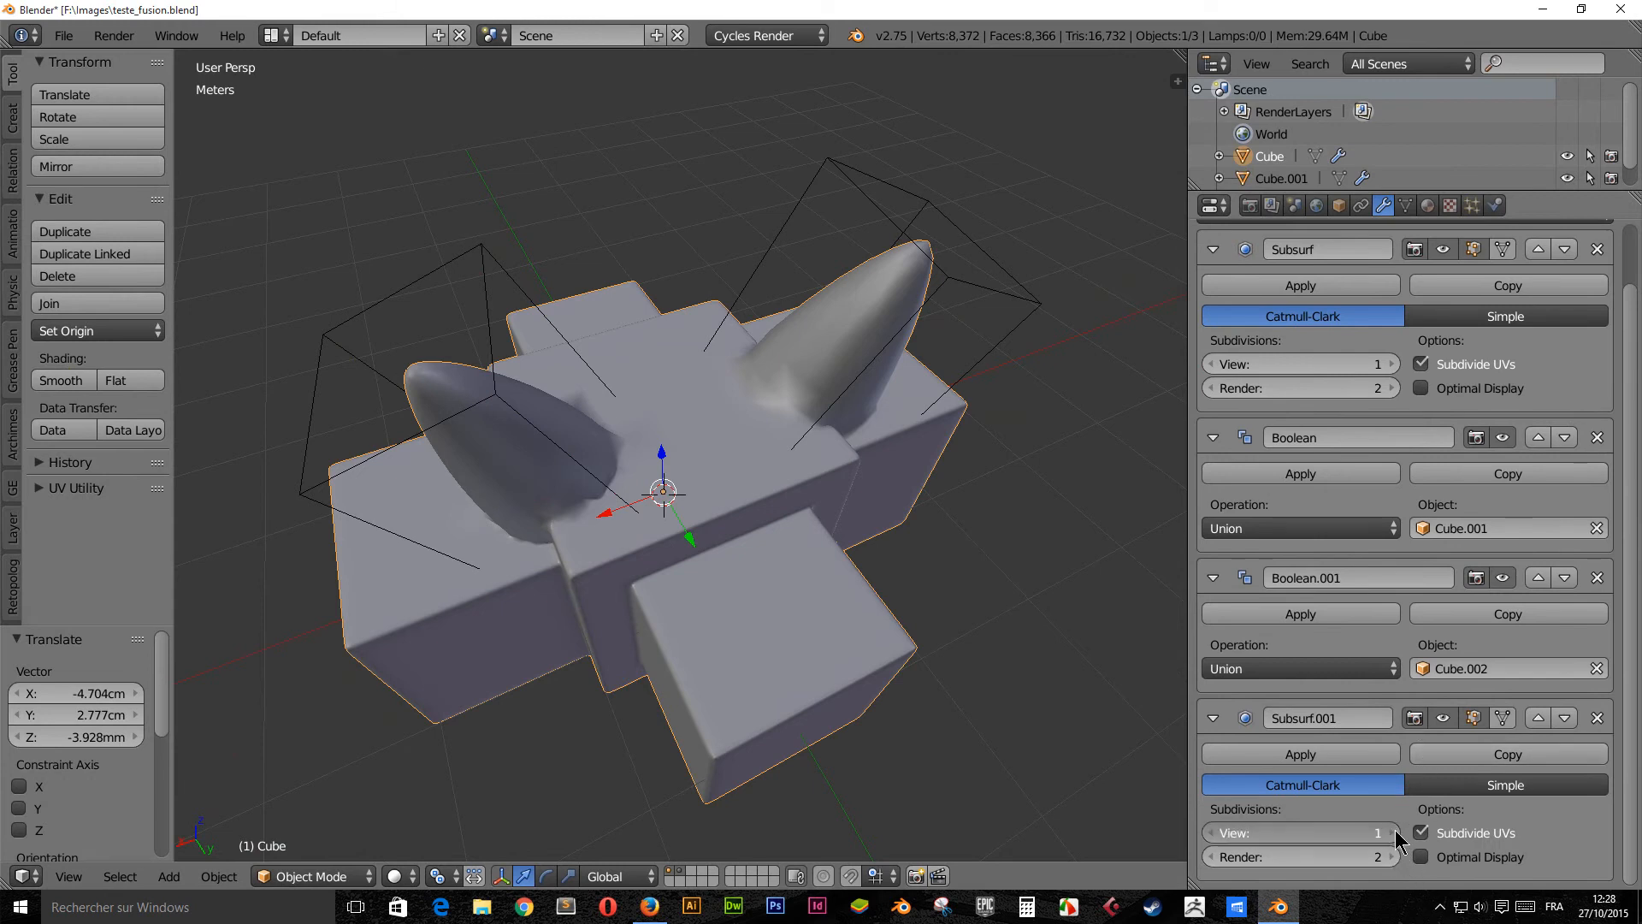
left_click(1394, 833)
scroll(426, 479, "up", 4)
middle_click_drag(339, 489, 718, 461)
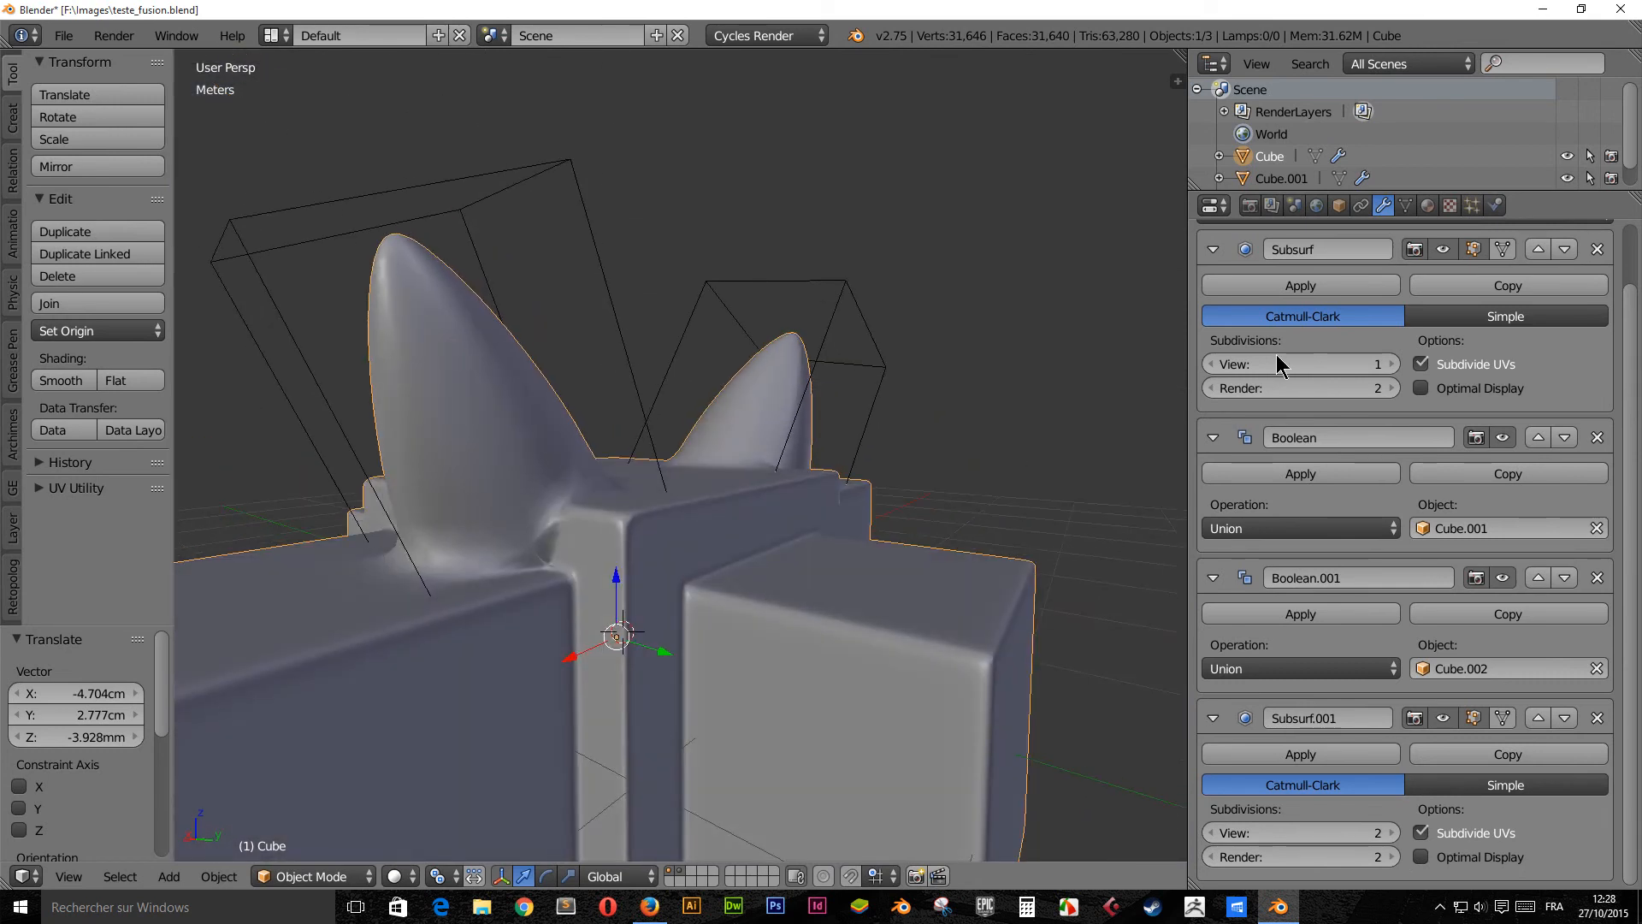
Try view level 0 on the base block's first Subsurf modifier and restore it to 1
left_click(1209, 364)
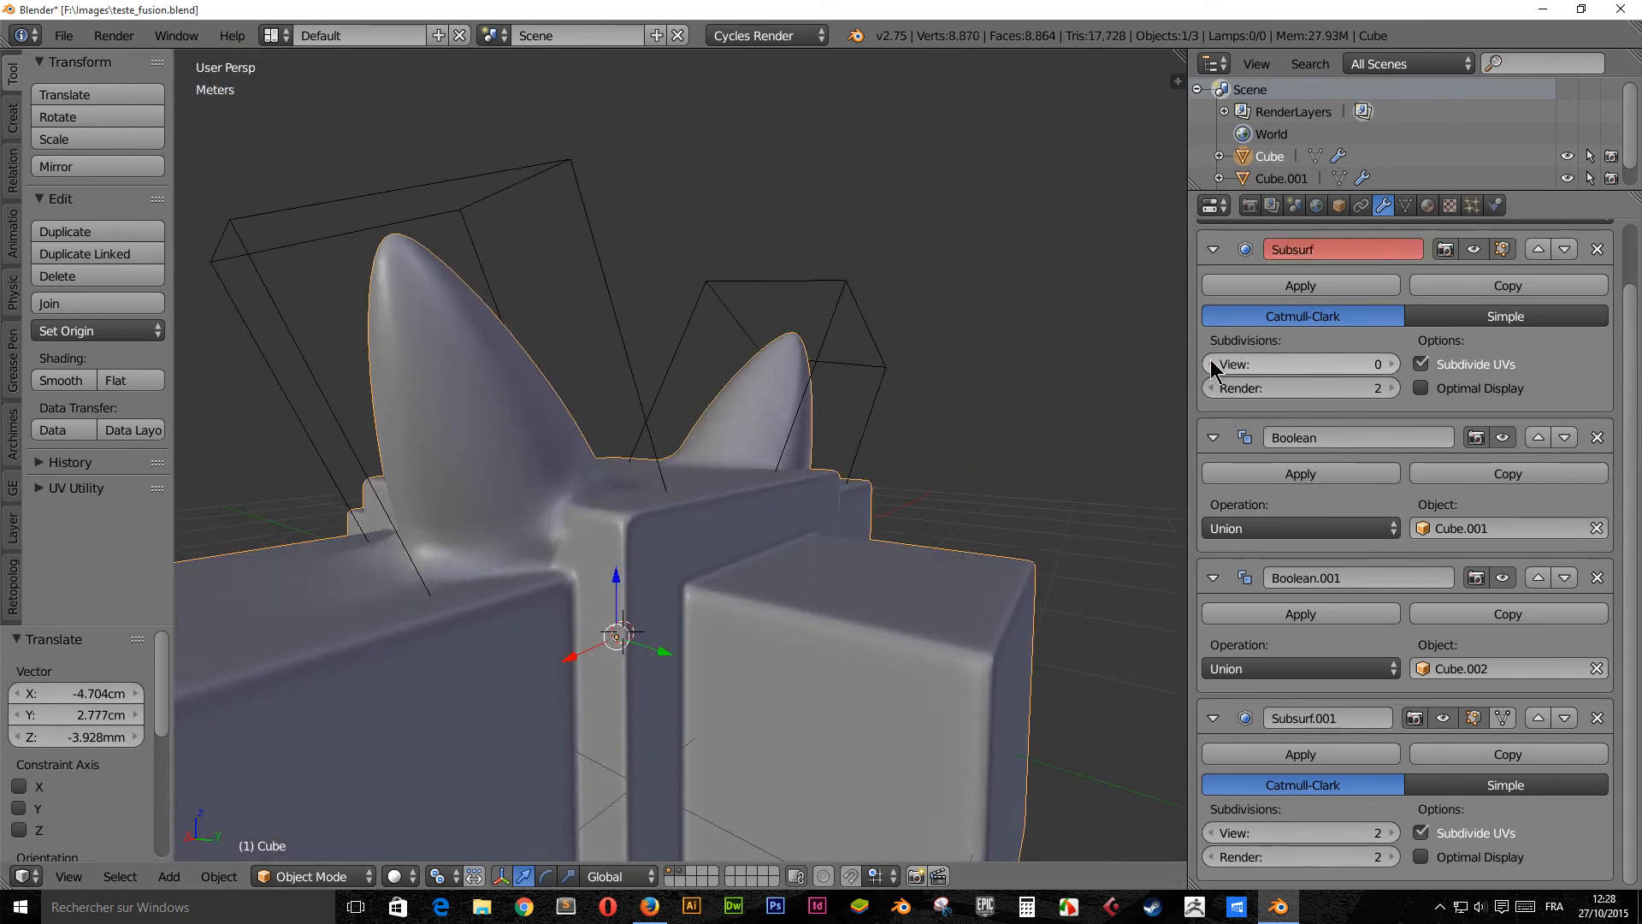
middle_click_drag(809, 406, 709, 521)
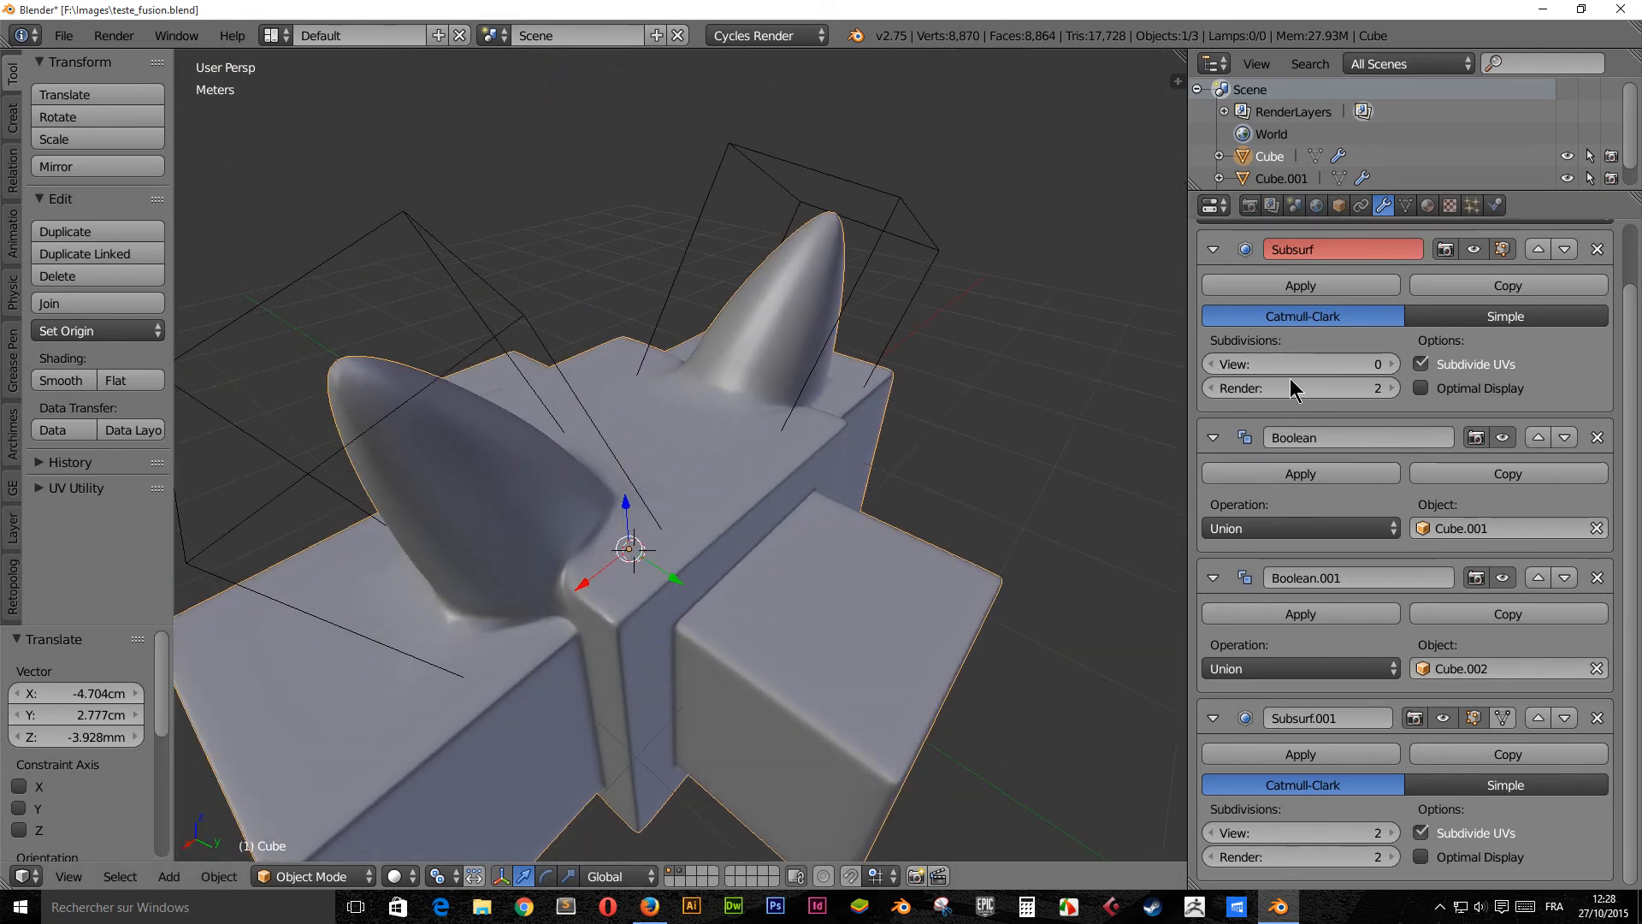
left_click(1390, 364)
Examine how both spikes blend into the base block from several sides and distances
scroll(1338, 458, "up", 1)
scroll(1337, 458, "down", 1)
scroll(1337, 459, "up", 1)
middle_click_drag(934, 567, 735, 542)
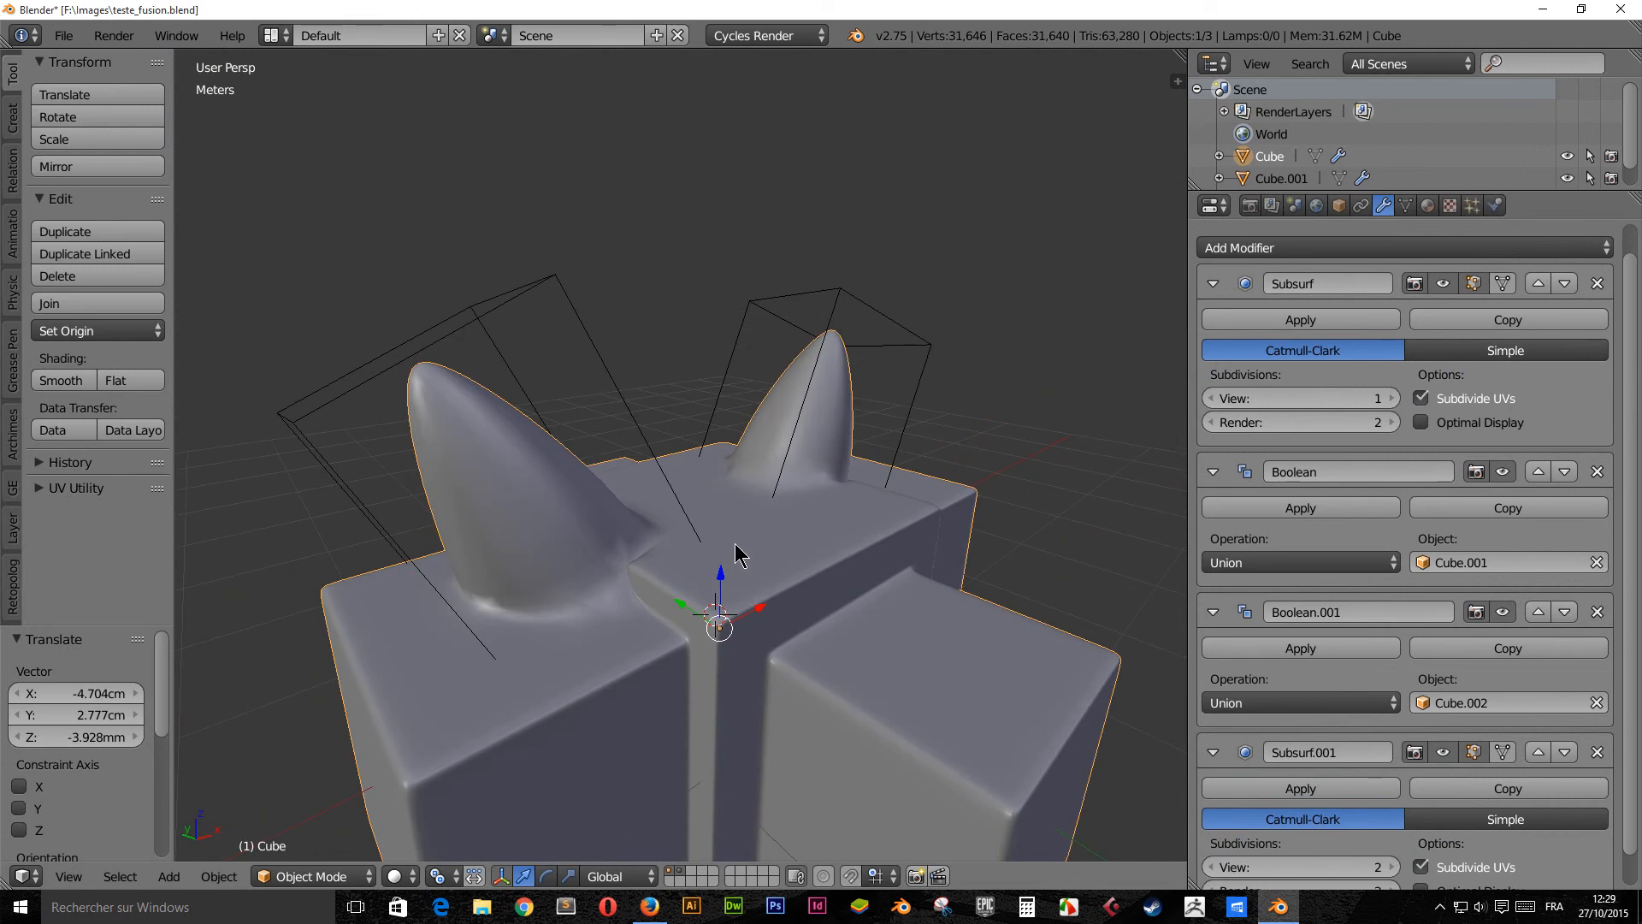
middle_click_drag(763, 443, 515, 438)
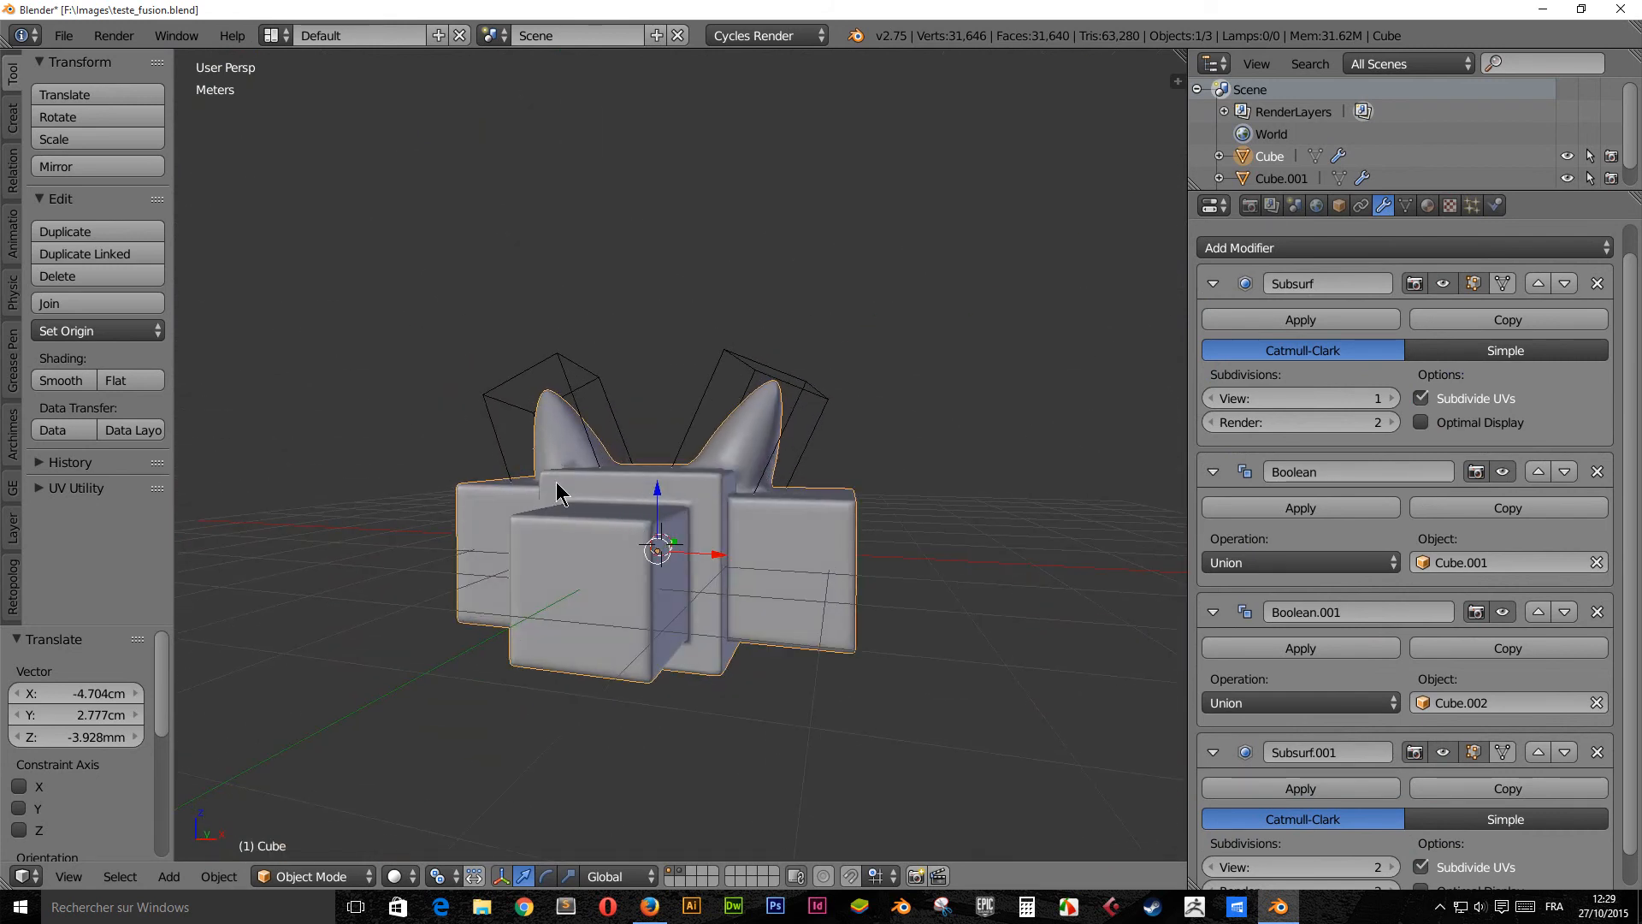
middle_click_drag(762, 391, 693, 623)
middle_click_drag(908, 713, 454, 596)
scroll(740, 567, "down", 3)
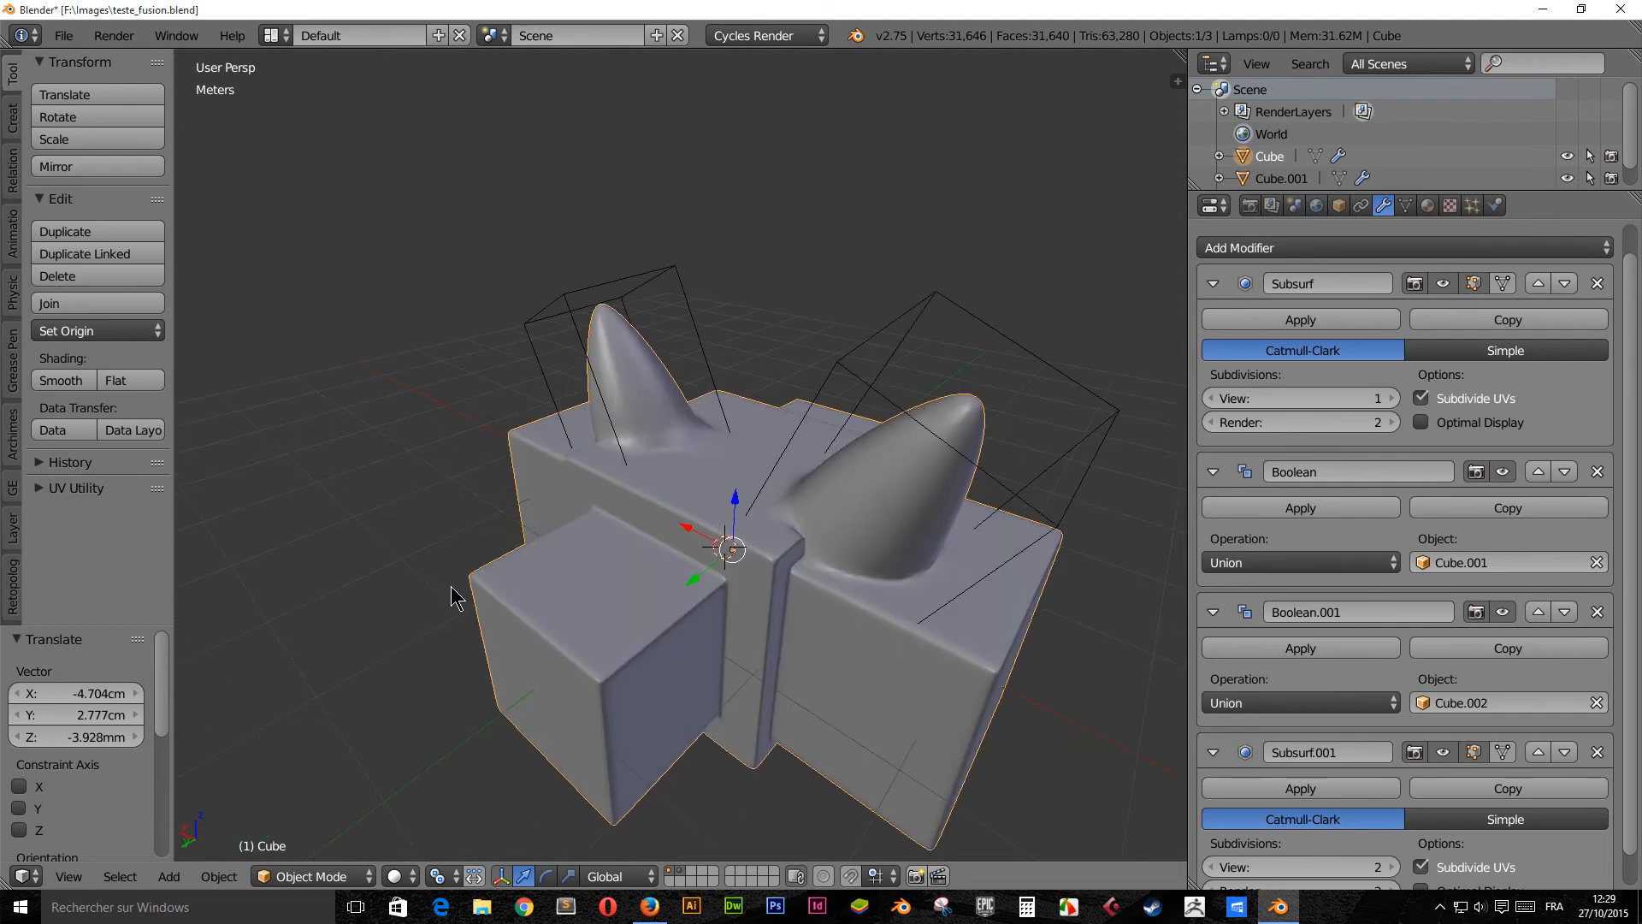
scroll(453, 596, "up", 2)
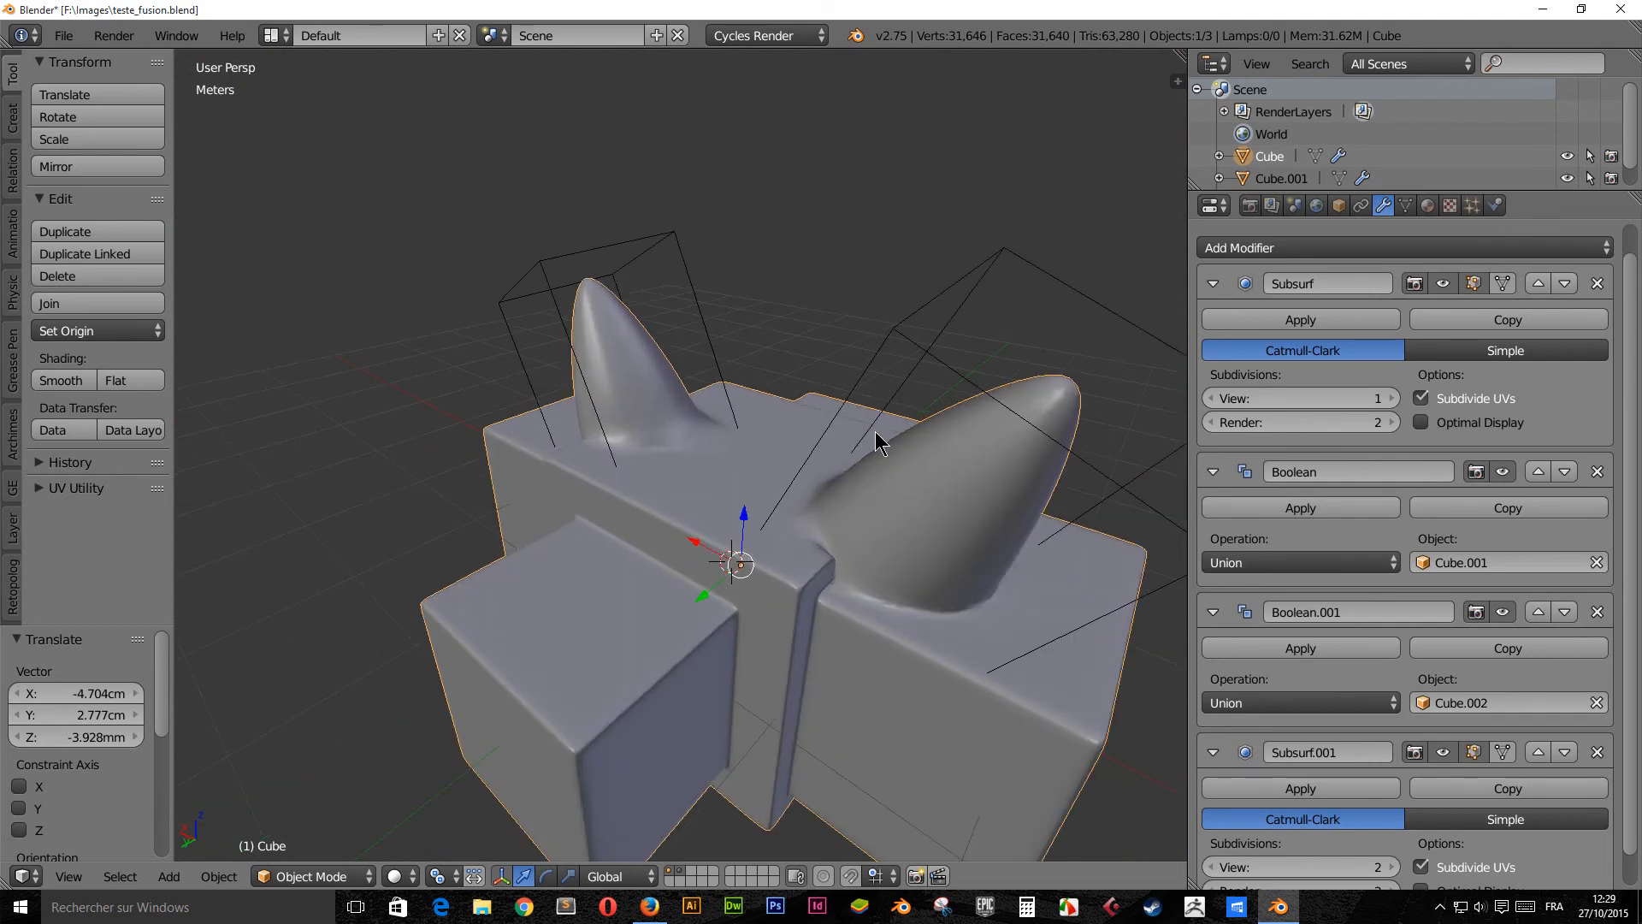
scroll(879, 443, "down", 2)
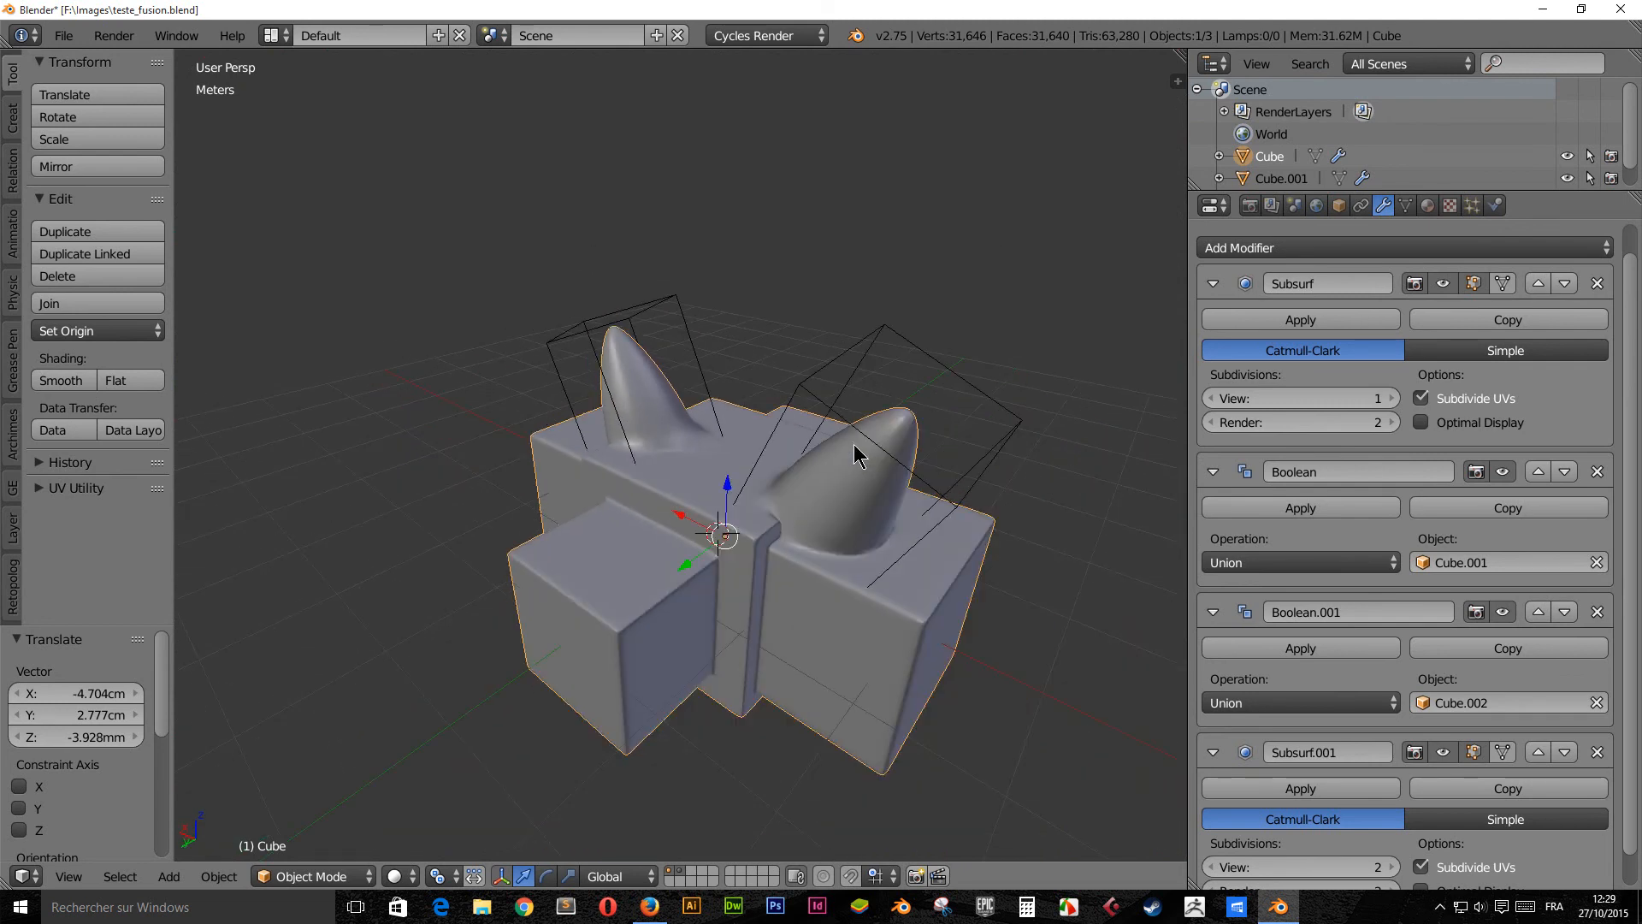
middle_click_drag(944, 428, 944, 462)
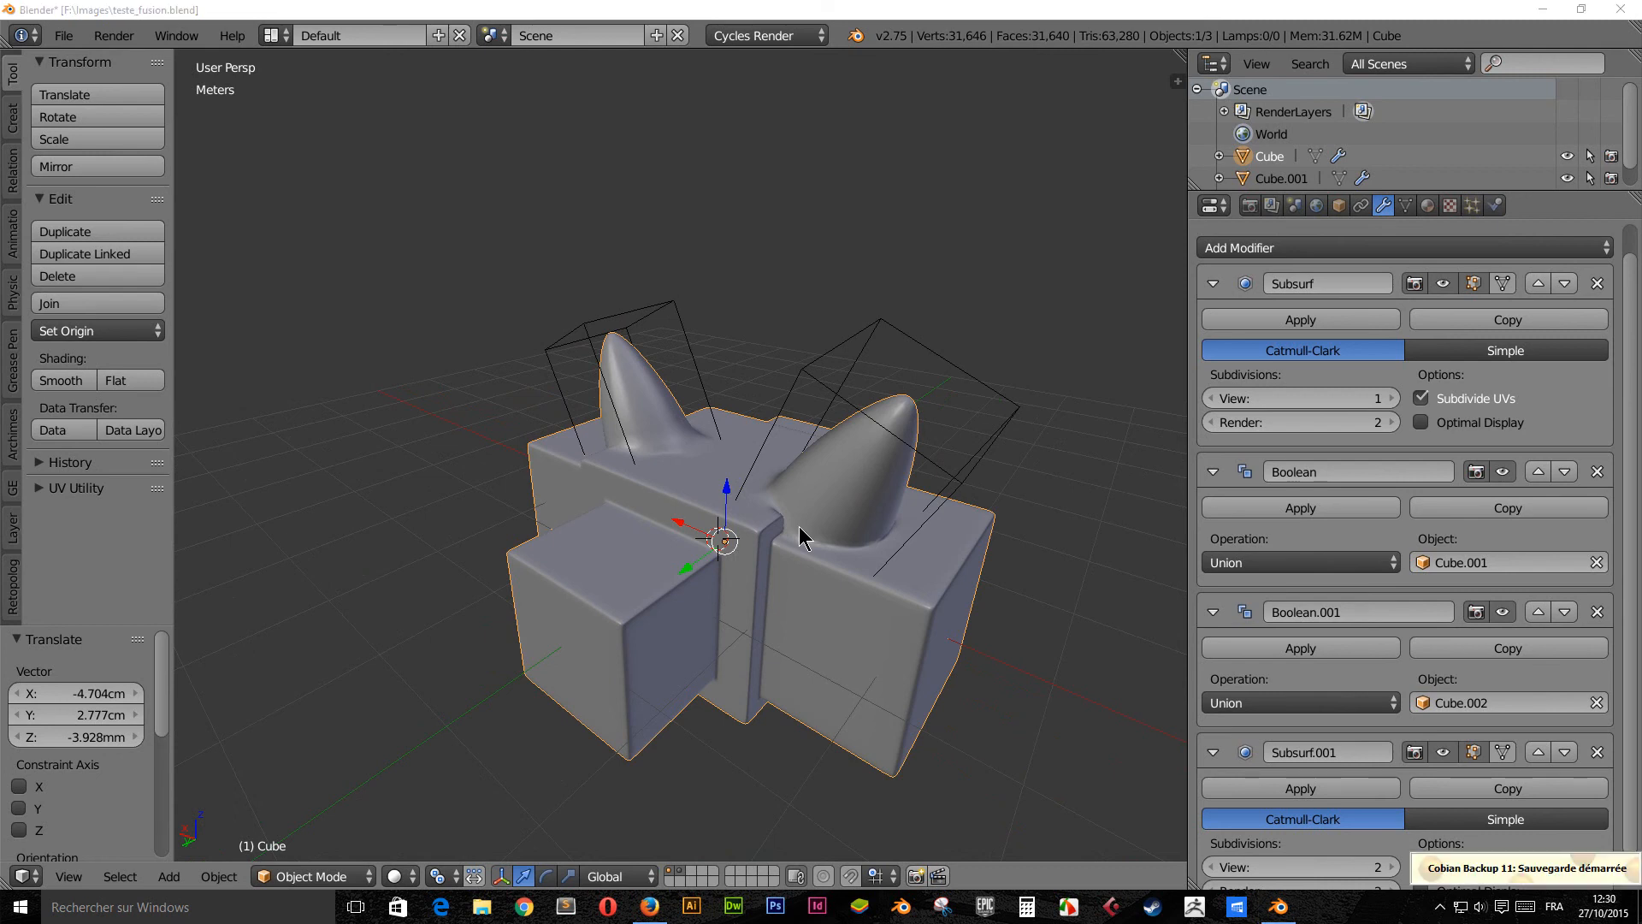
Move the original spike about -21 cm along X, -20 cm along Y and -10 cm along Z
right_click(990, 458)
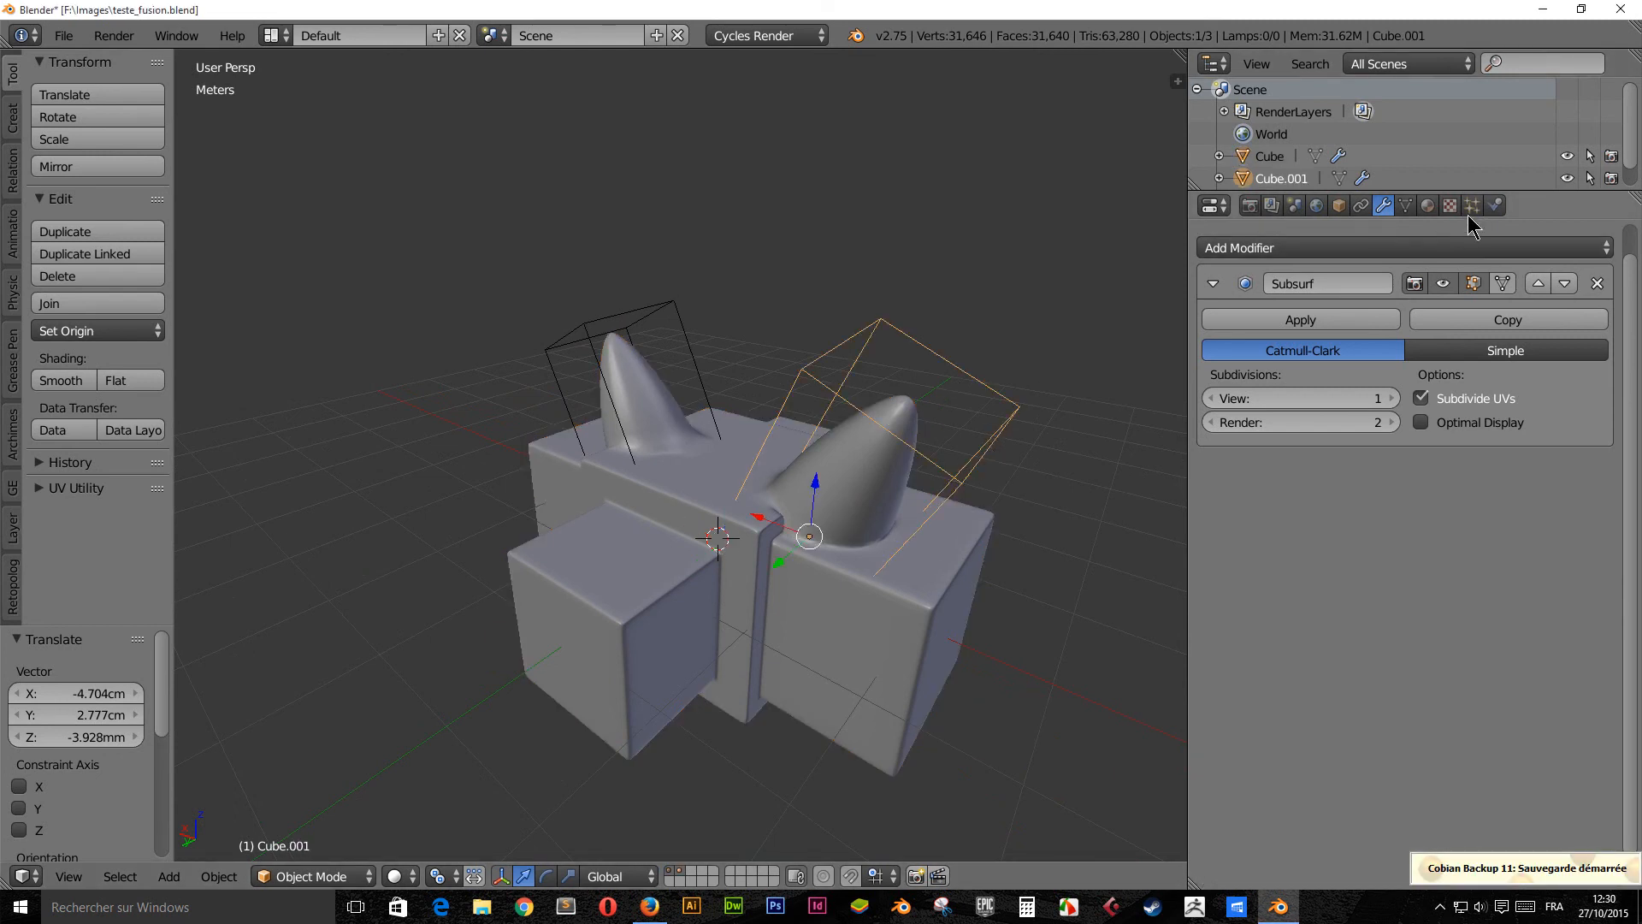
middle_click_drag(1005, 483, 975, 476)
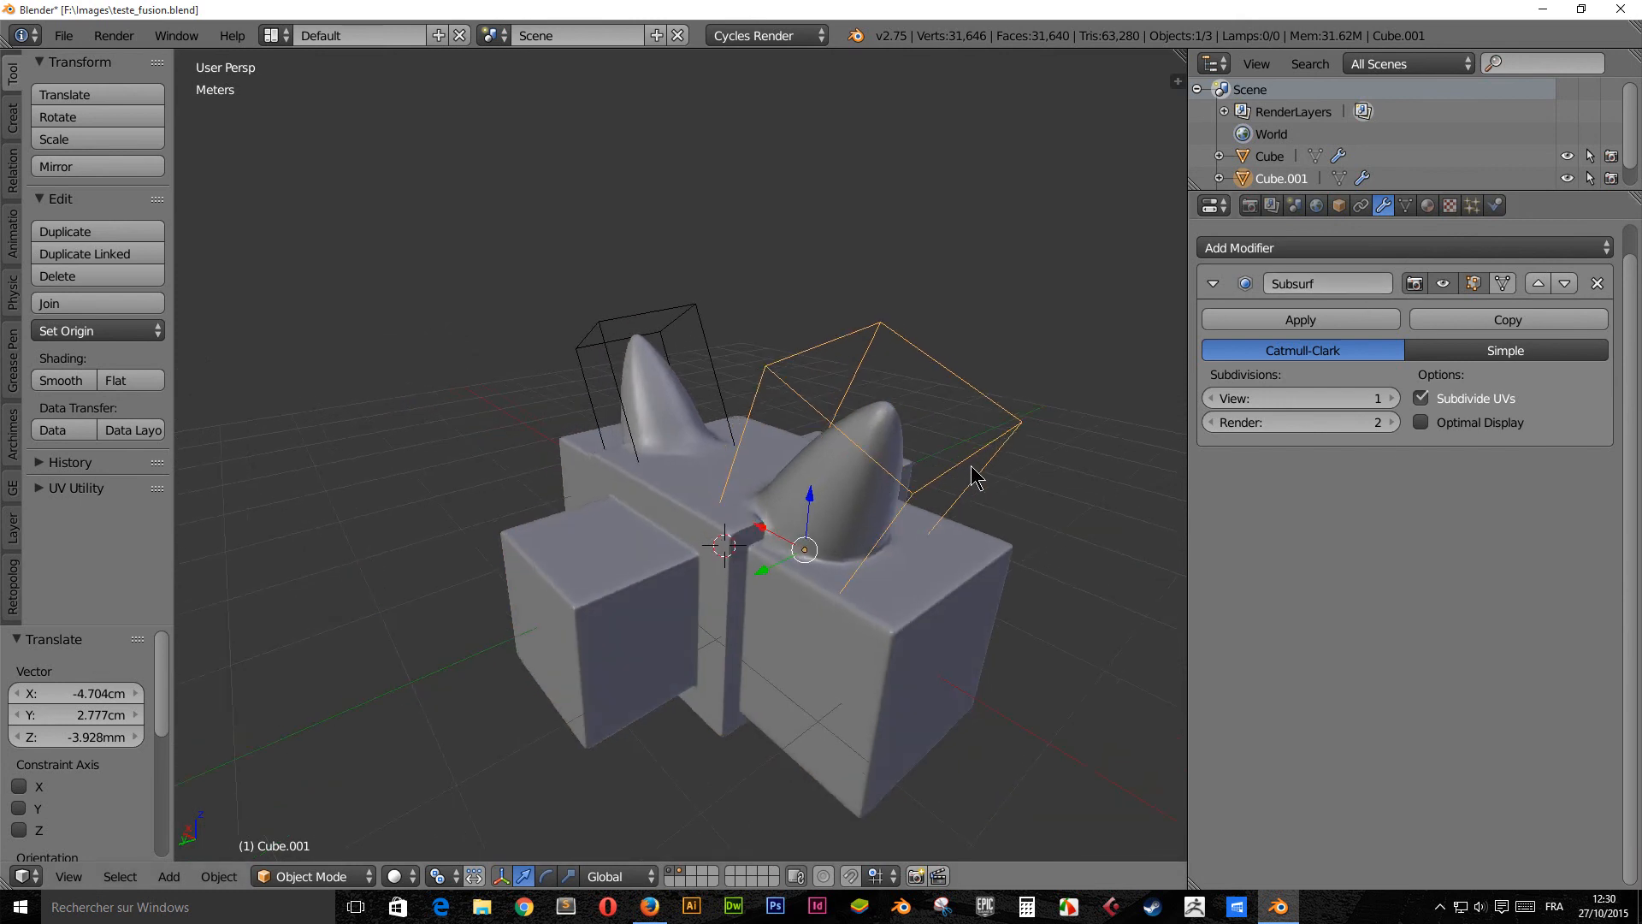
key("g")
left_click(851, 527)
middle_click_drag(833, 551, 813, 616)
scroll(804, 572, "up", 2)
Reposition the original spike against the block junction, finishing with a shift of about 15 cm along X and -4.4 cm along Z
key("g")
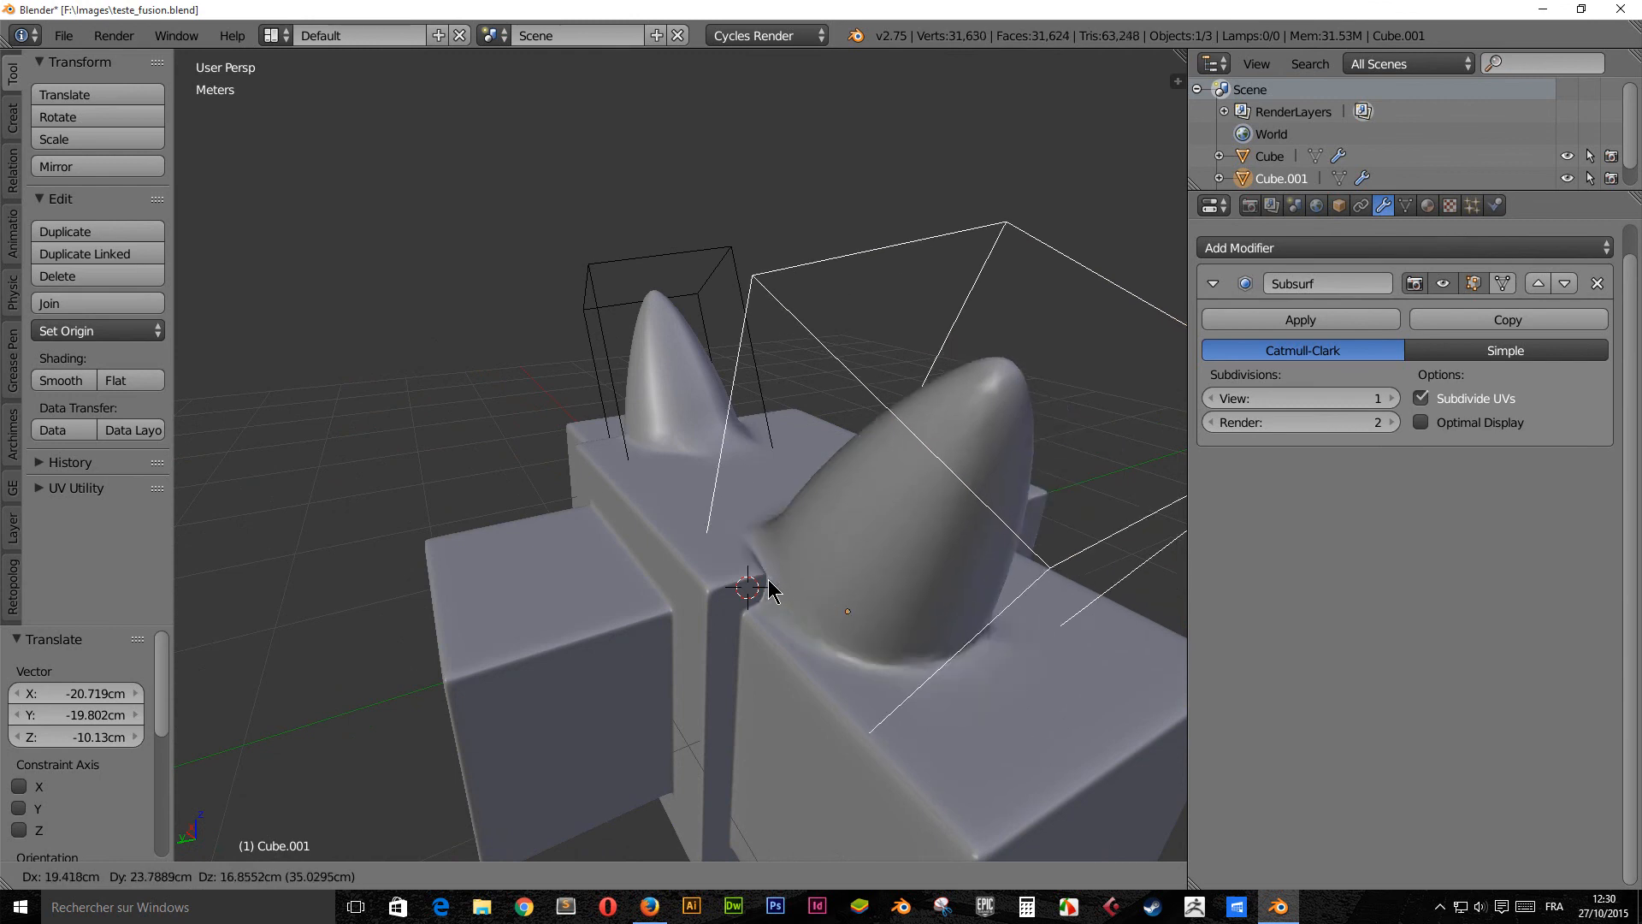
left_click(780, 560)
middle_click_drag(780, 560, 122, 539)
key("g")
left_click(544, 554)
middle_click_drag(746, 517, 287, 710)
middle_click_drag(409, 737, 280, 917)
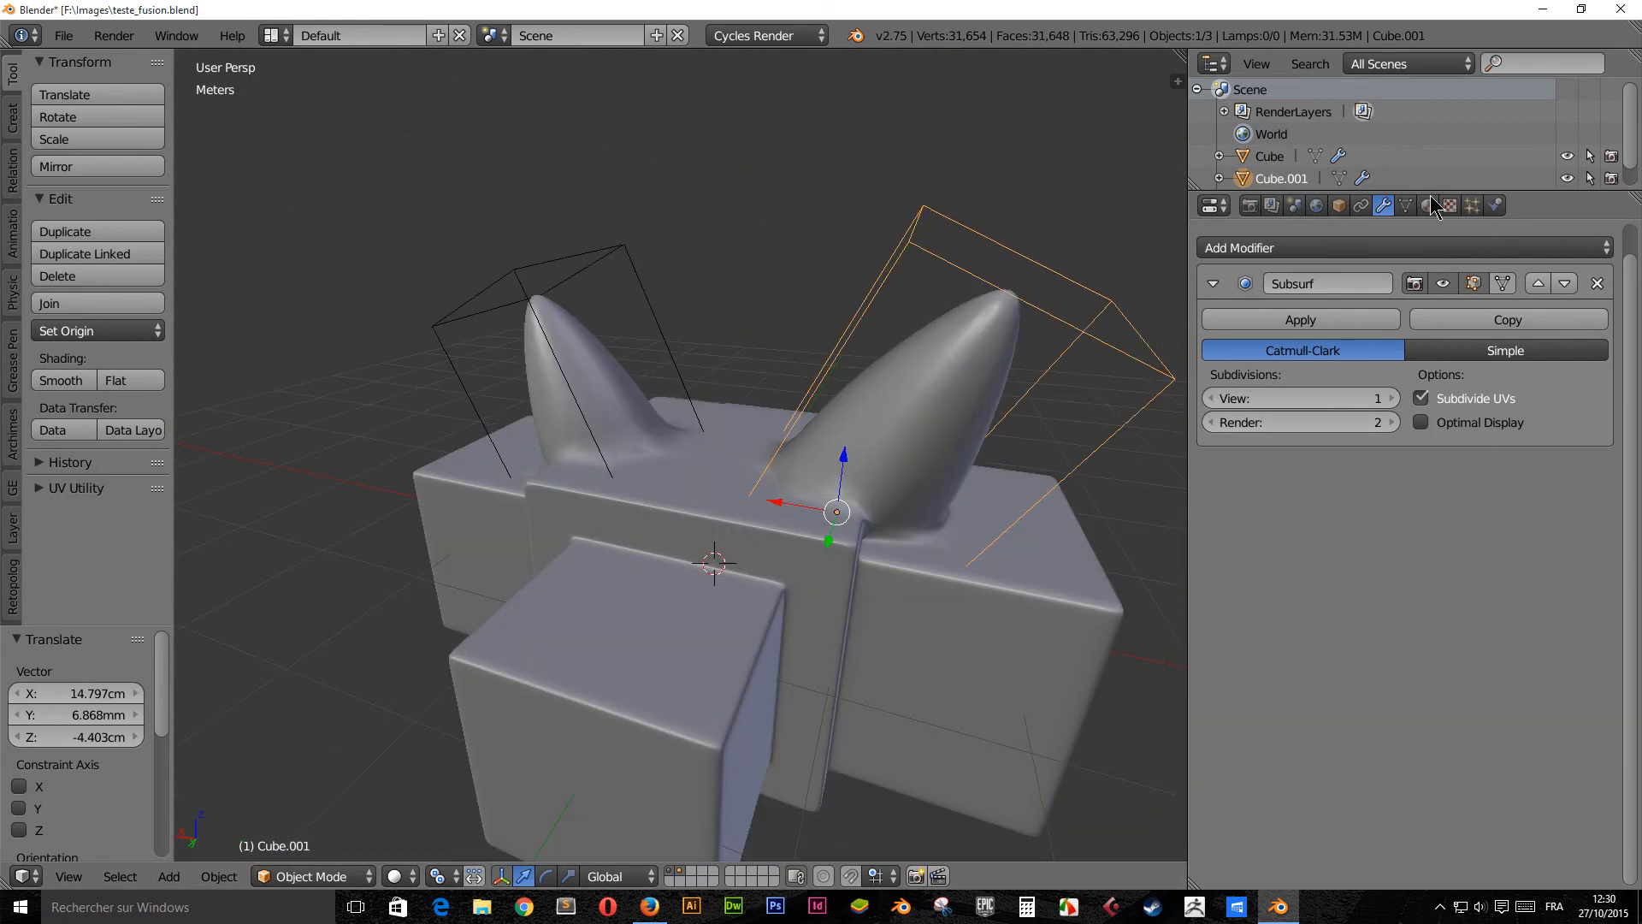
Select the base block and bring its Subsurf.001 modifier settings into view
right_click(853, 715)
scroll(1309, 548, "down", 1)
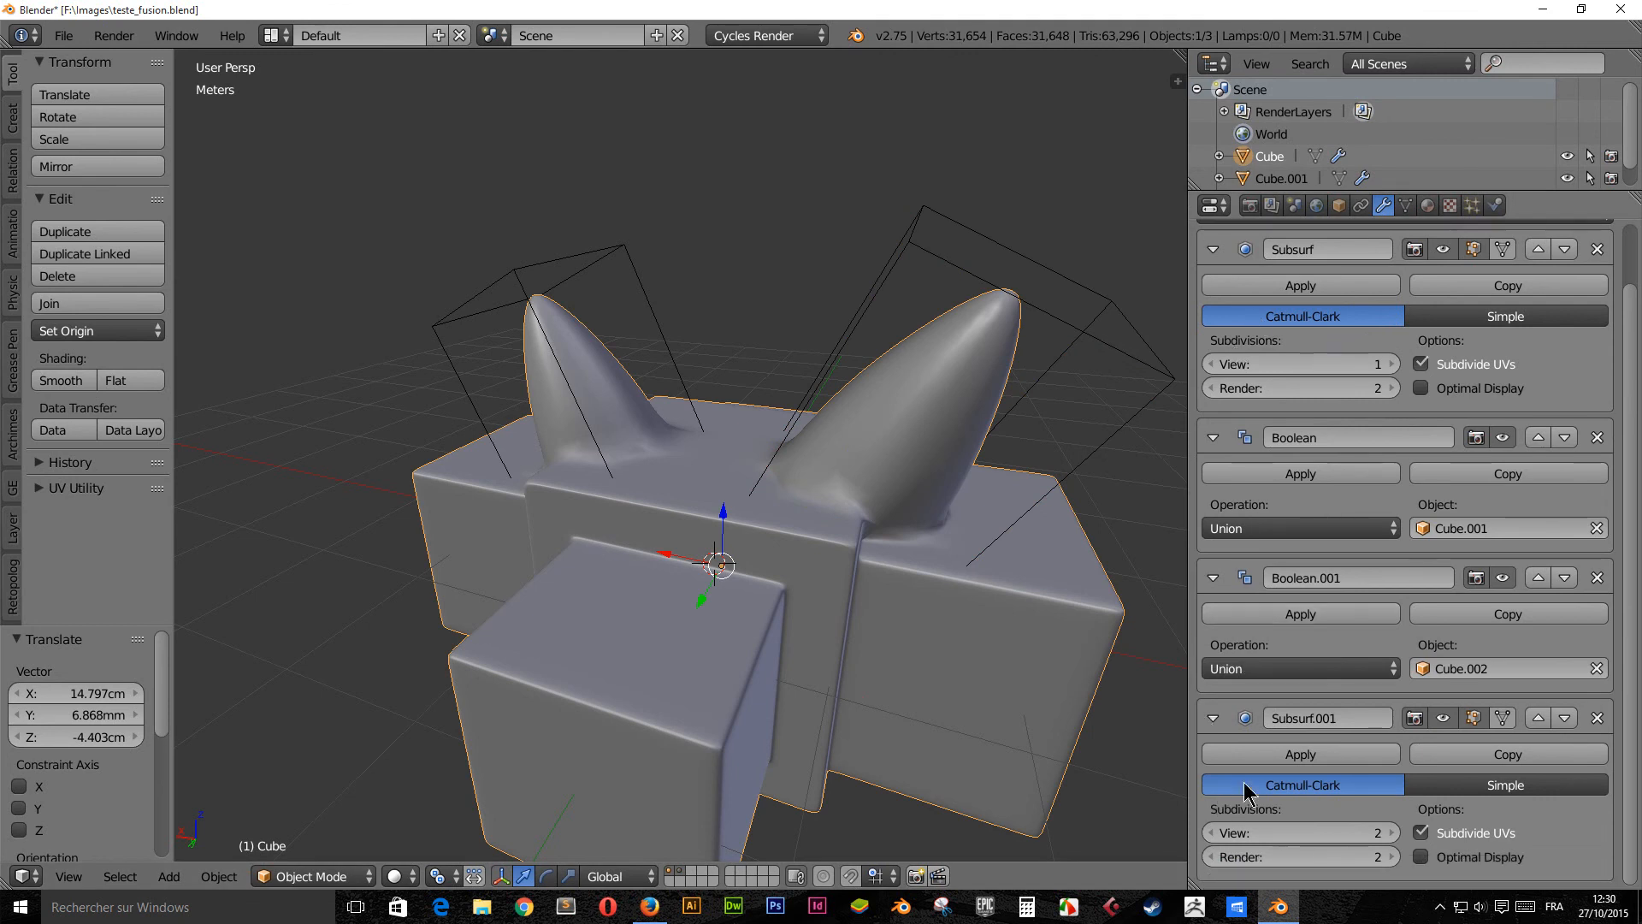